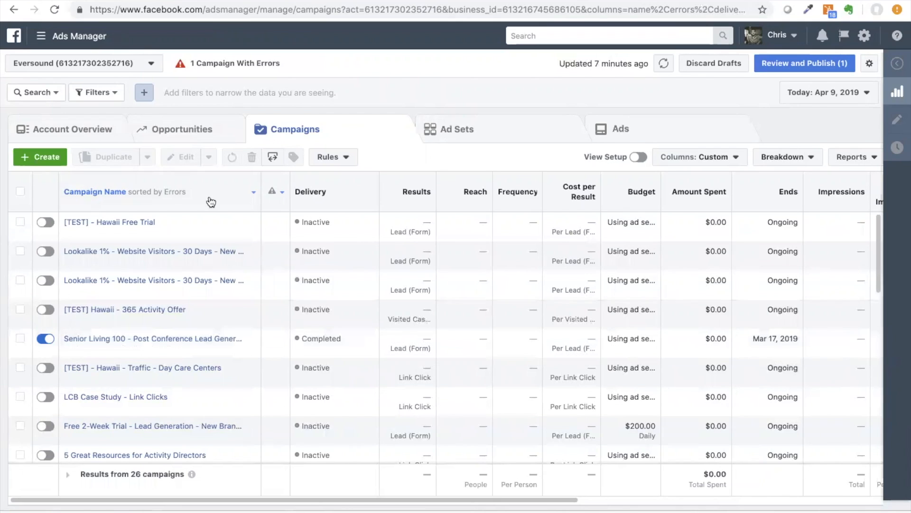
Step: Quick-duplicate the "Vindobona Story - Link Clicks" campaign and dismiss the campaign structure introduction
{"action": "scroll", "coordinate": [237, 246], "scroll_direction": "down", "scroll_amount": 5}
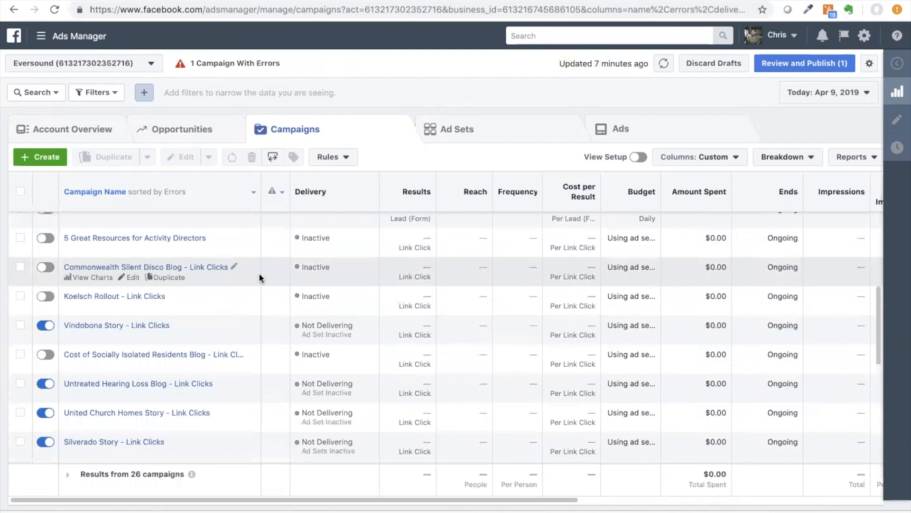
{"action": "scroll", "coordinate": [281, 268], "scroll_direction": "down", "scroll_amount": 1}
{"action": "left_click", "coordinate": [20, 306]}
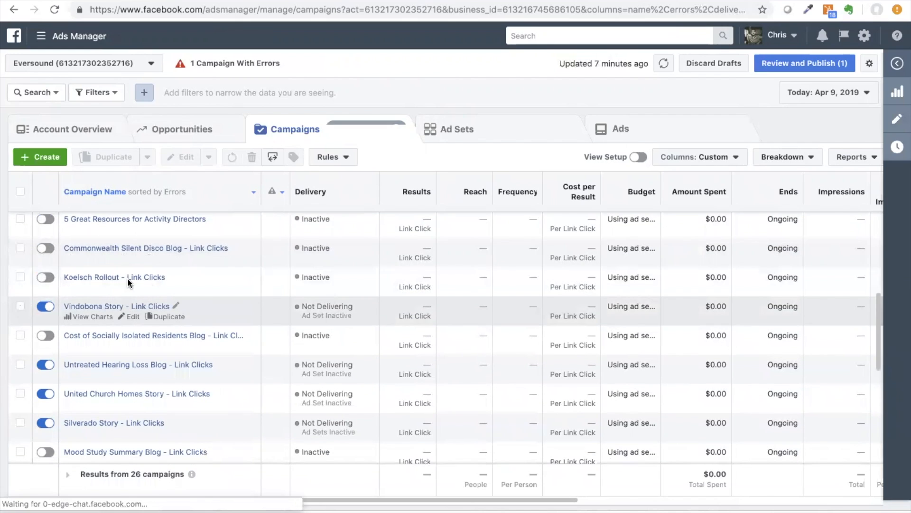
{"action": "left_click", "coordinate": [147, 156]}
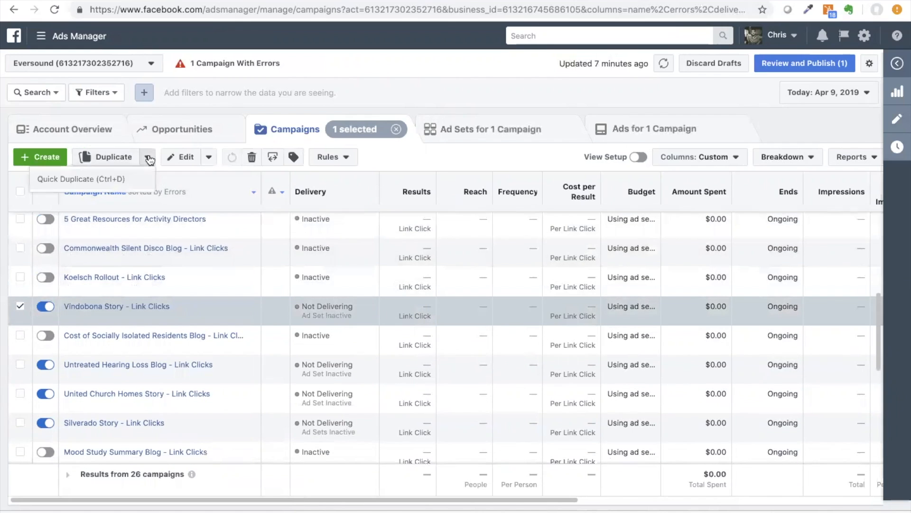
{"action": "left_click", "coordinate": [82, 181]}
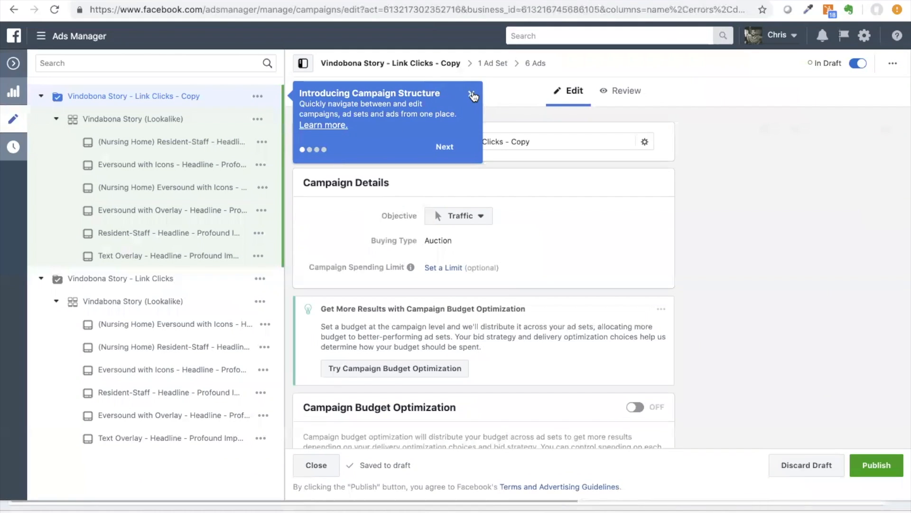
{"action": "left_click", "coordinate": [473, 95]}
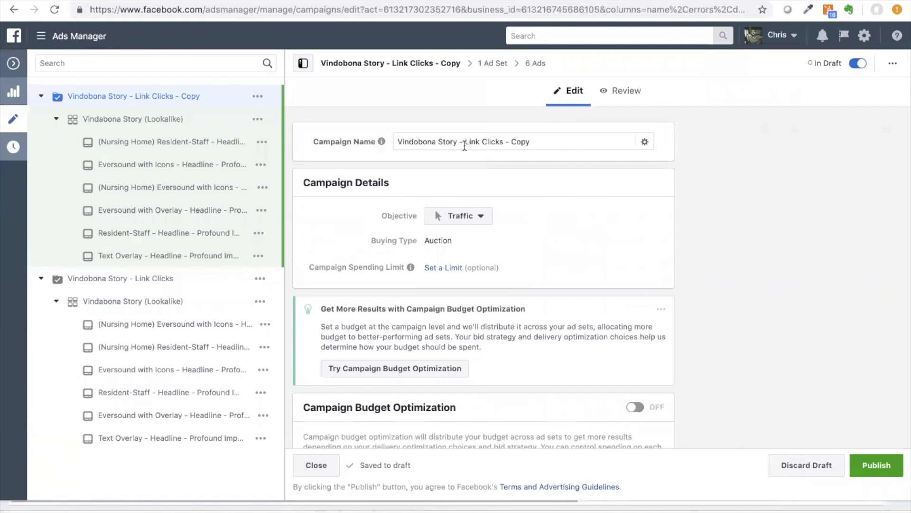
Step: Rename the duplicated campaign as "70% Dementia Study - Link Clicks"
{"action": "left_click_drag", "start_coordinate": [457, 140], "coordinate": [362, 139]}
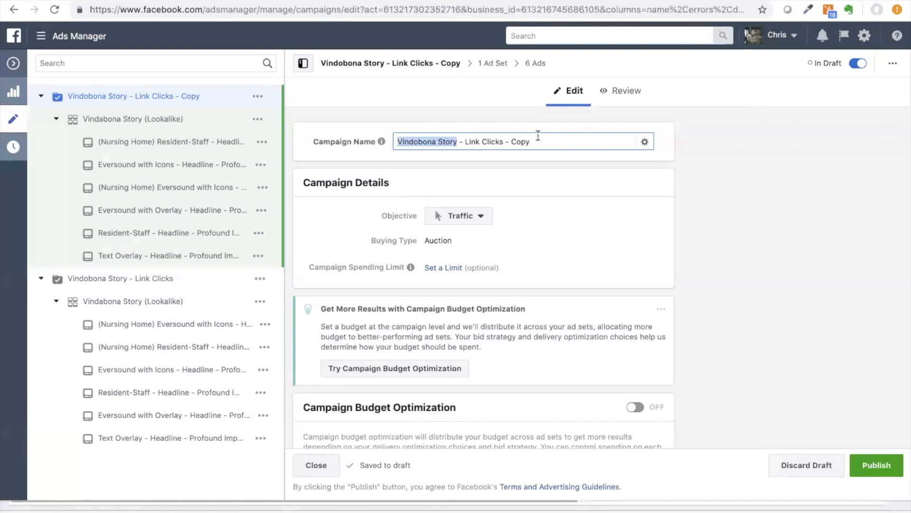
{"action": "key", "text": "XF86MonBrightnessDown"}
{"action": "type", "text": "Dementia"}
{"action": "type", "text": " Study"}
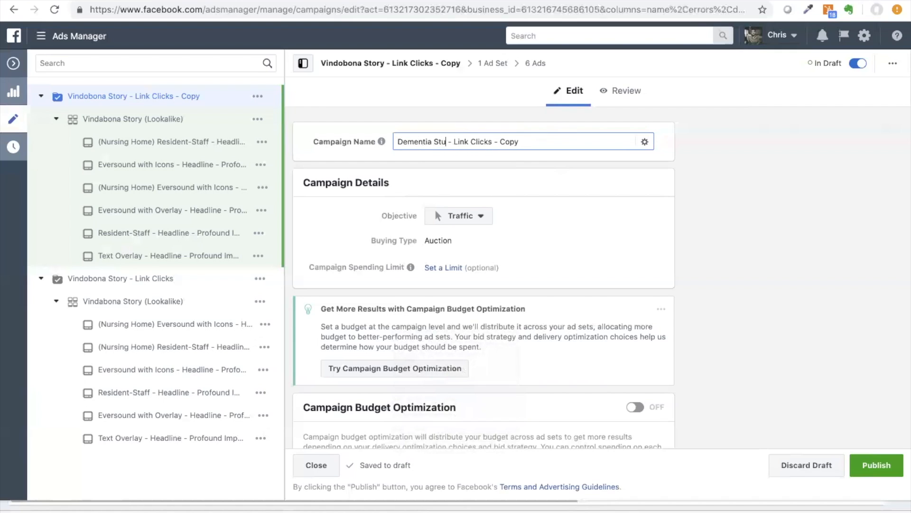
{"action": "left_click", "coordinate": [396, 142]}
{"action": "type", "text": "70%"}
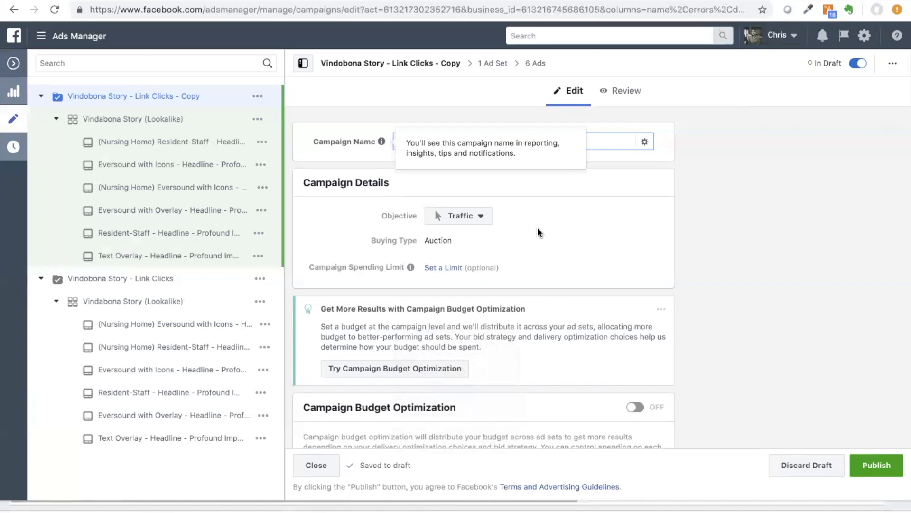
{"action": "left_click_drag", "start_coordinate": [561, 139], "coordinate": [522, 142]}
{"action": "key", "text": "BackSpace"}
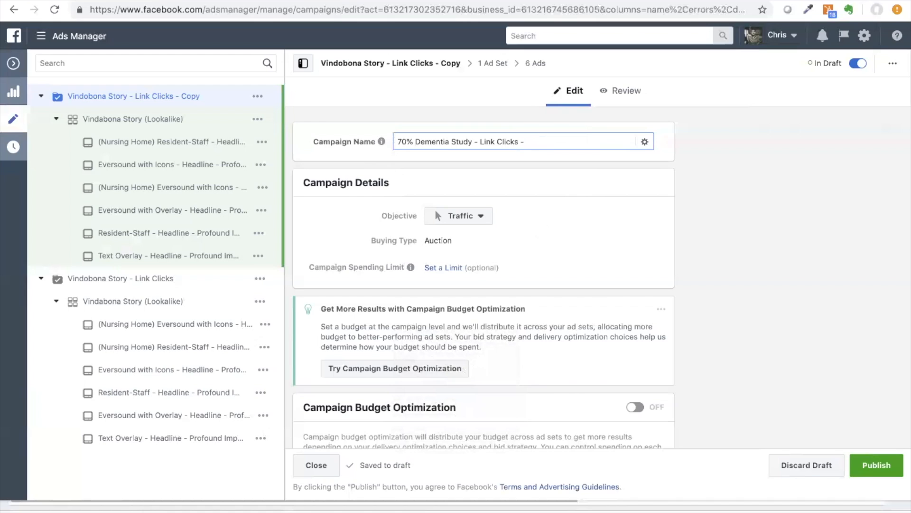
{"action": "left_click", "coordinate": [605, 208]}
{"action": "left_click", "coordinate": [542, 146]}
{"action": "key", "text": "BackSpace"}
{"action": "key", "text": "BackSpace"}
{"action": "left_click", "coordinate": [573, 181]}
{"action": "scroll", "coordinate": [616, 197], "scroll_direction": "down", "scroll_amount": 1}
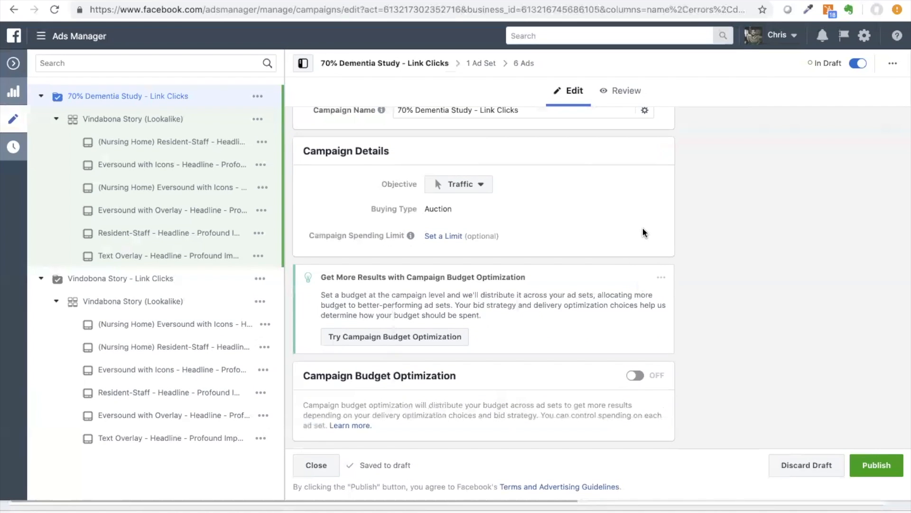
{"action": "scroll", "coordinate": [644, 229], "scroll_direction": "up", "scroll_amount": 1}
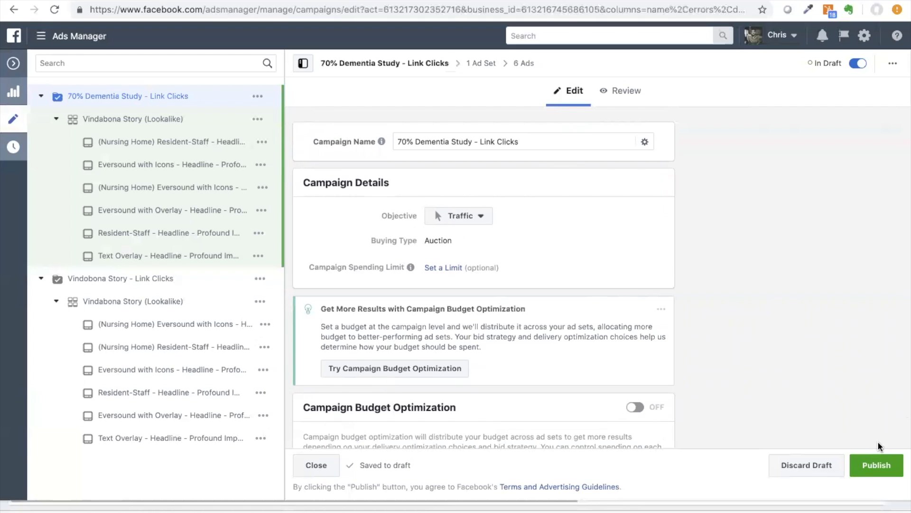
Step: Publish the duplicated campaign and return to the campaign list
{"action": "left_click", "coordinate": [878, 466]}
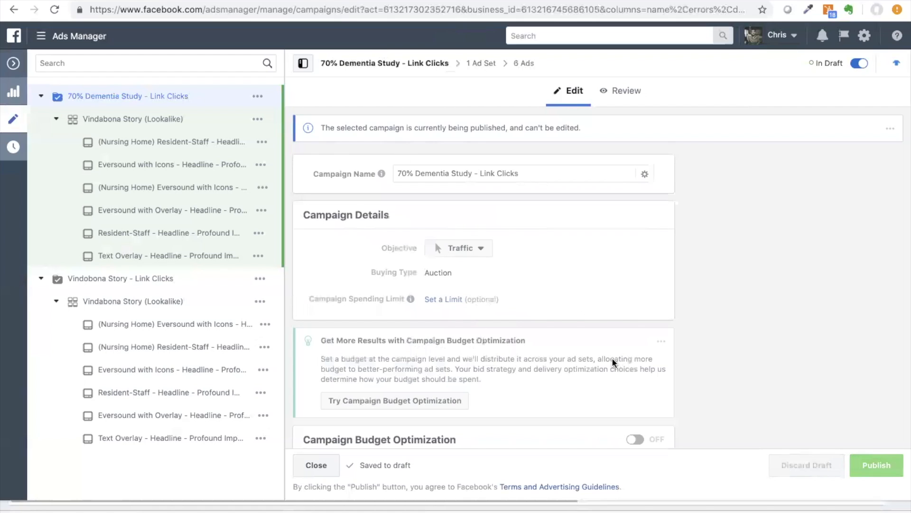
{"action": "scroll", "coordinate": [544, 257], "scroll_direction": "down", "scroll_amount": 1}
{"action": "scroll", "coordinate": [544, 256], "scroll_direction": "up", "scroll_amount": 1}
{"action": "left_click", "coordinate": [13, 118]}
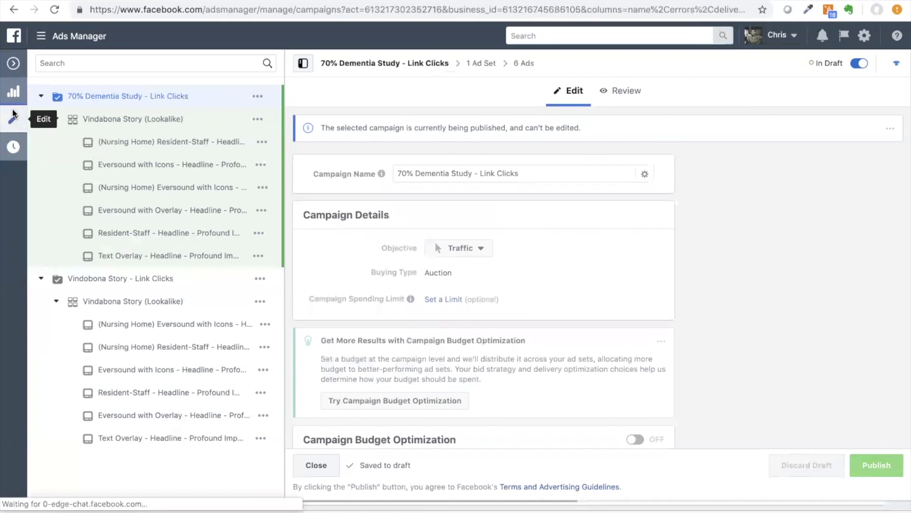
{"action": "scroll", "coordinate": [198, 313], "scroll_direction": "up", "scroll_amount": 5}
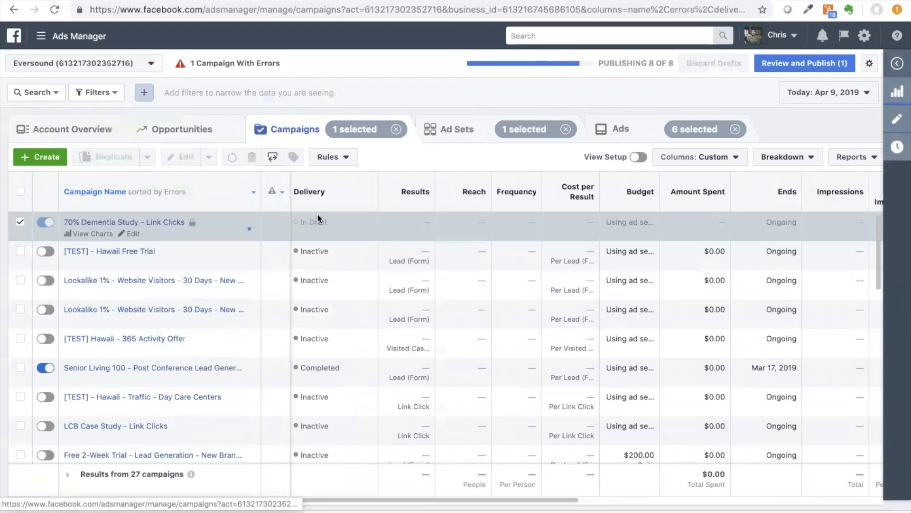
Step: Open the ad sets of the "70% Dementia Study - Link Clicks" campaign
{"action": "left_click", "coordinate": [138, 222]}
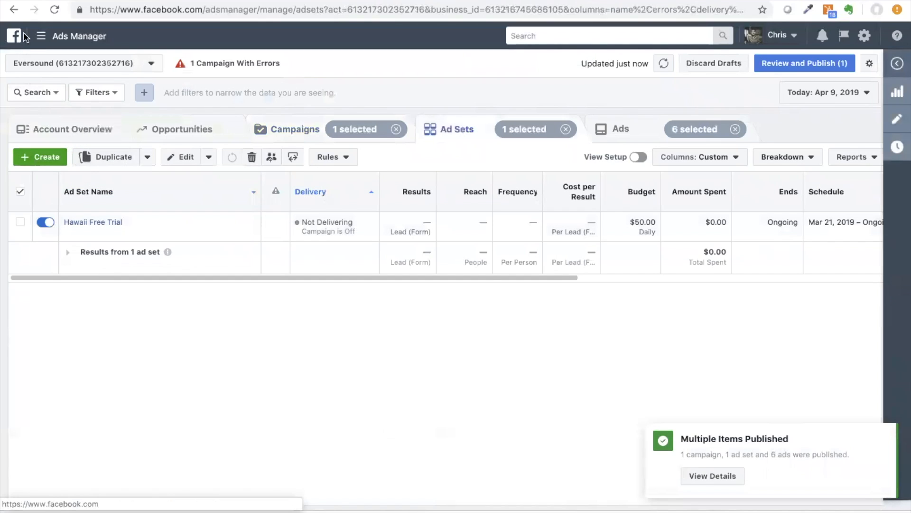
{"action": "left_click", "coordinate": [273, 133]}
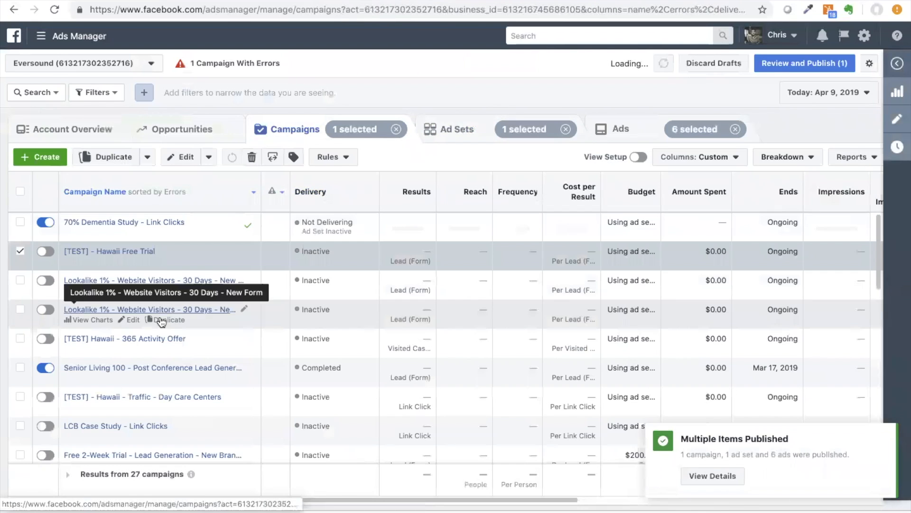
{"action": "left_click", "coordinate": [126, 222]}
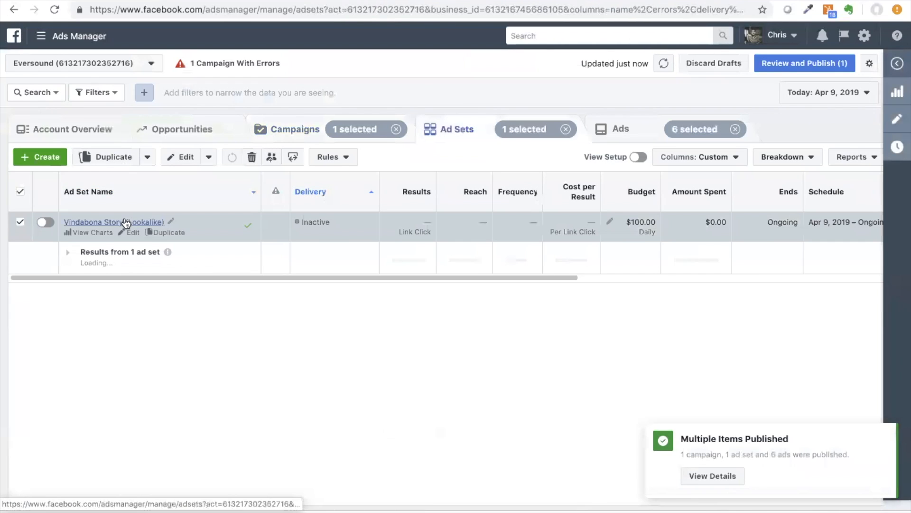
{"action": "left_click", "coordinate": [172, 221]}
{"action": "triple_click", "coordinate": [195, 247]}
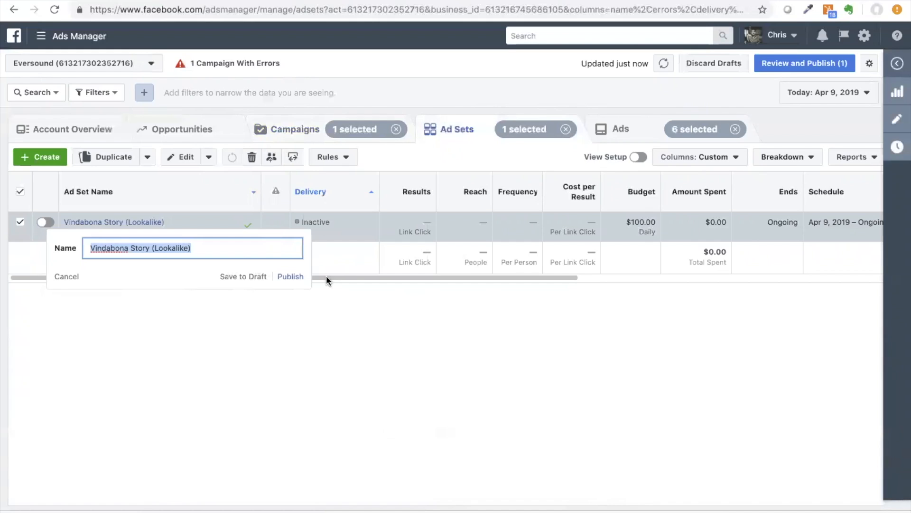
{"action": "type", "text": "A"}
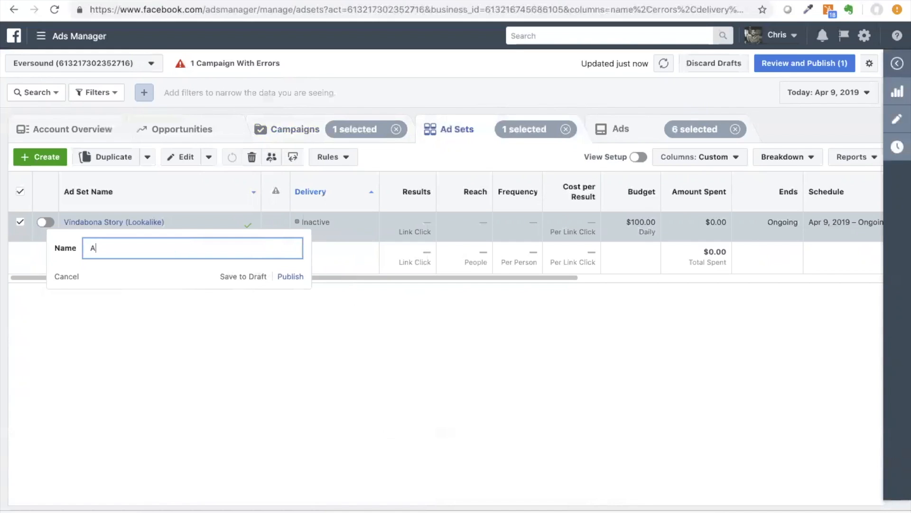
{"action": "key", "text": "BackSpace"}
{"action": "type", "text": "Alzh"}
{"action": "key", "text": "BackSpace"}
{"action": "left_click", "coordinate": [68, 277]}
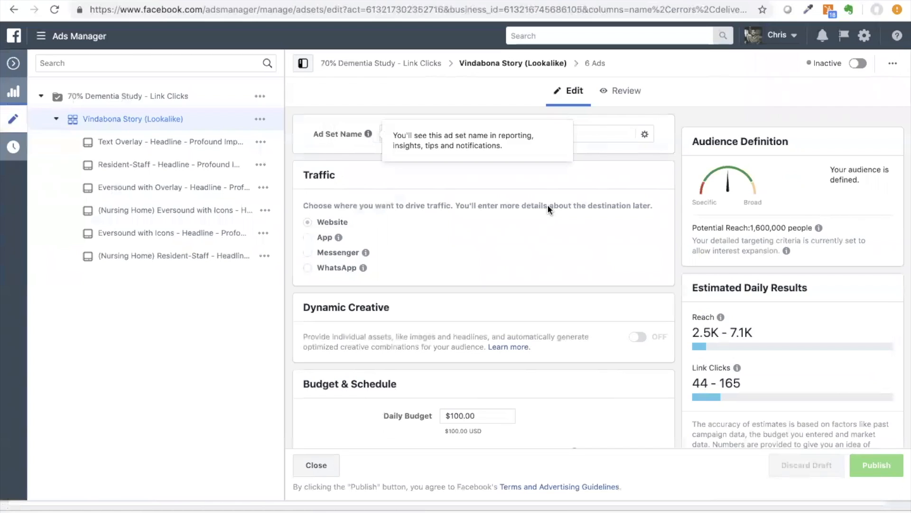
Step: Review the ad set's budget, schedule, custom audience, location, age, language, targeting and placement settings, and close the editor
{"action": "scroll", "coordinate": [647, 190], "scroll_direction": "down", "scroll_amount": 5}
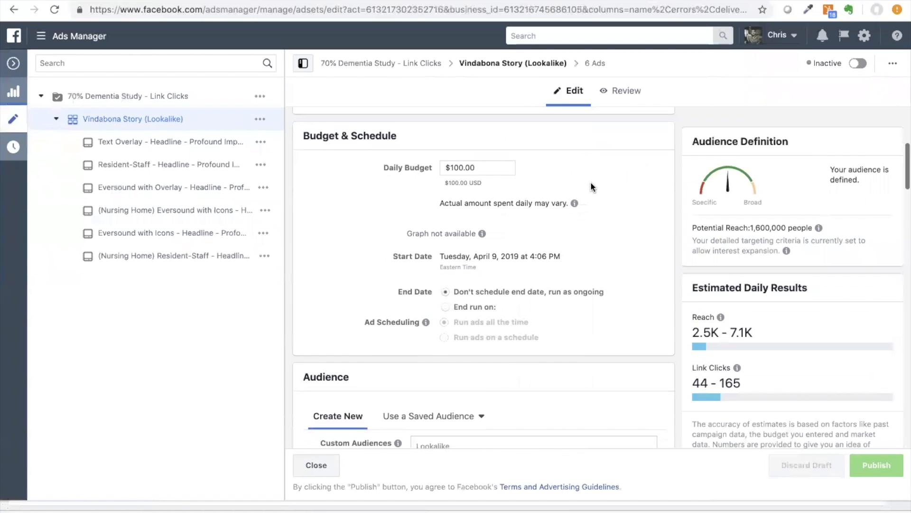
{"action": "scroll", "coordinate": [661, 167], "scroll_direction": "down", "scroll_amount": 3}
{"action": "scroll", "coordinate": [667, 147], "scroll_direction": "down", "scroll_amount": 4}
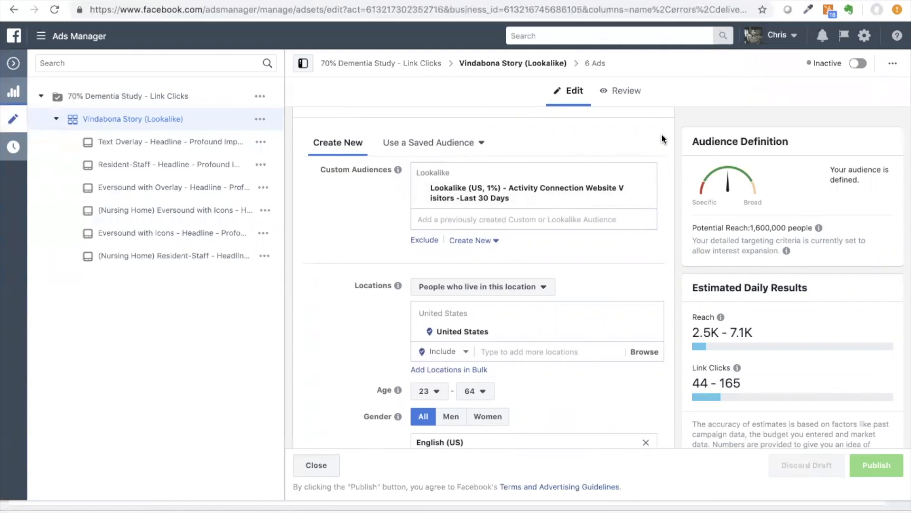
{"action": "scroll", "coordinate": [665, 131], "scroll_direction": "down", "scroll_amount": 5}
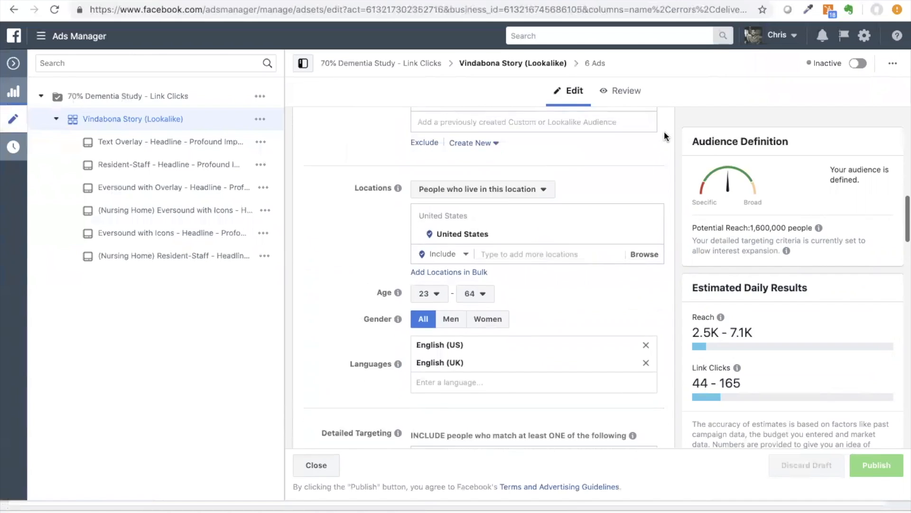
{"action": "scroll", "coordinate": [665, 135], "scroll_direction": "down", "scroll_amount": 2}
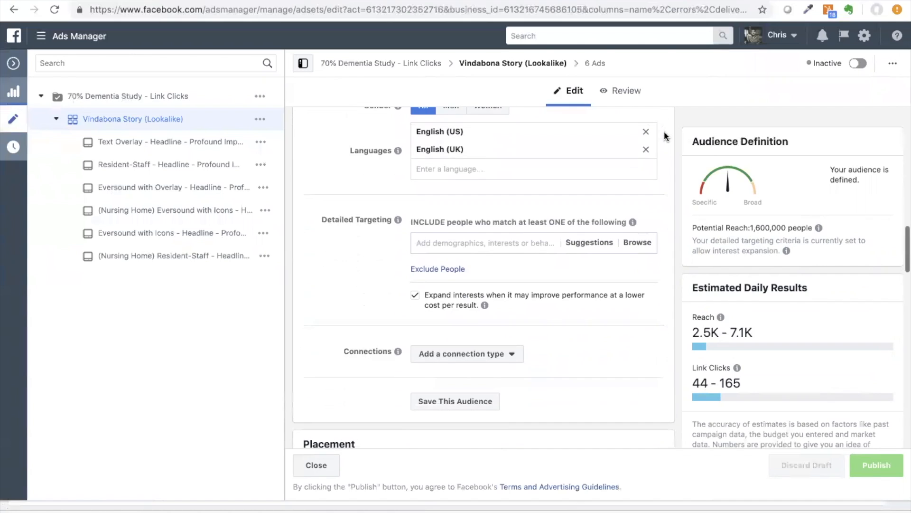
{"action": "scroll", "coordinate": [664, 135], "scroll_direction": "up", "scroll_amount": 5}
{"action": "left_click", "coordinate": [429, 291]}
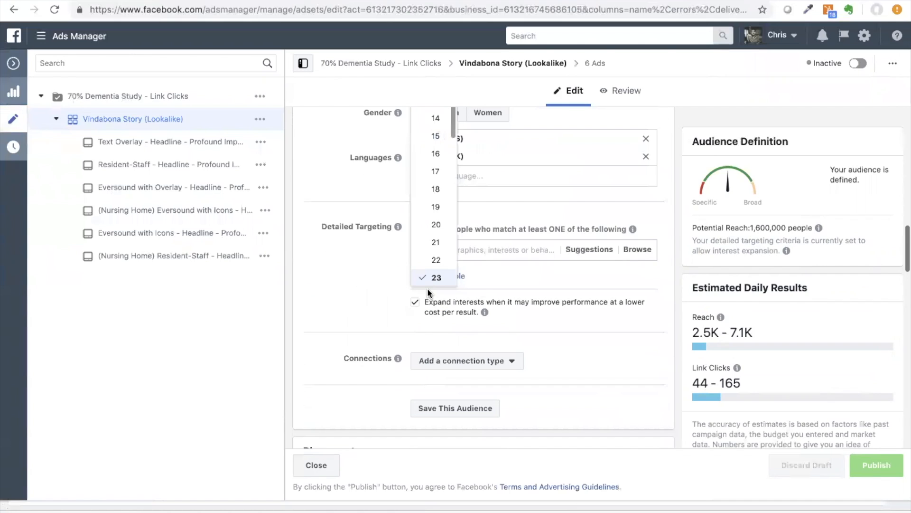
{"action": "left_click", "coordinate": [661, 215]}
{"action": "scroll", "coordinate": [660, 209], "scroll_direction": "down", "scroll_amount": 8}
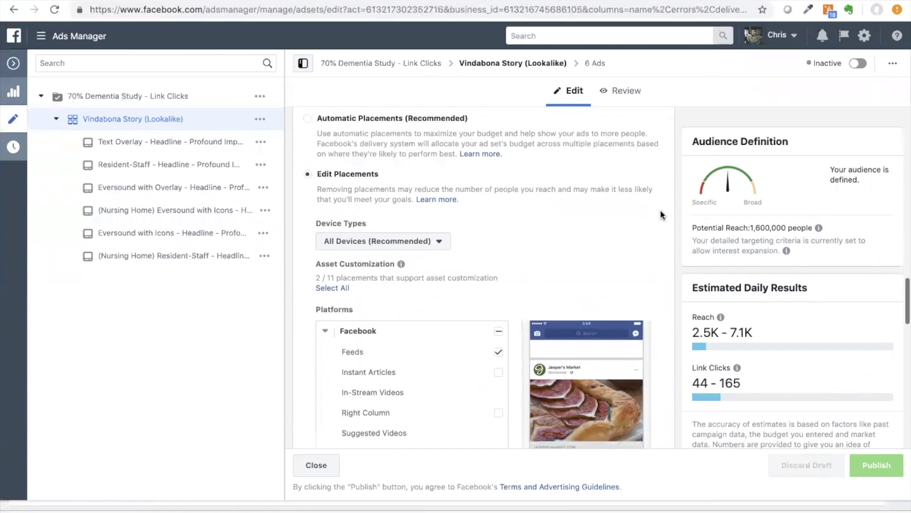
{"action": "scroll", "coordinate": [660, 209], "scroll_direction": "up", "scroll_amount": 12}
{"action": "left_click", "coordinate": [13, 63]}
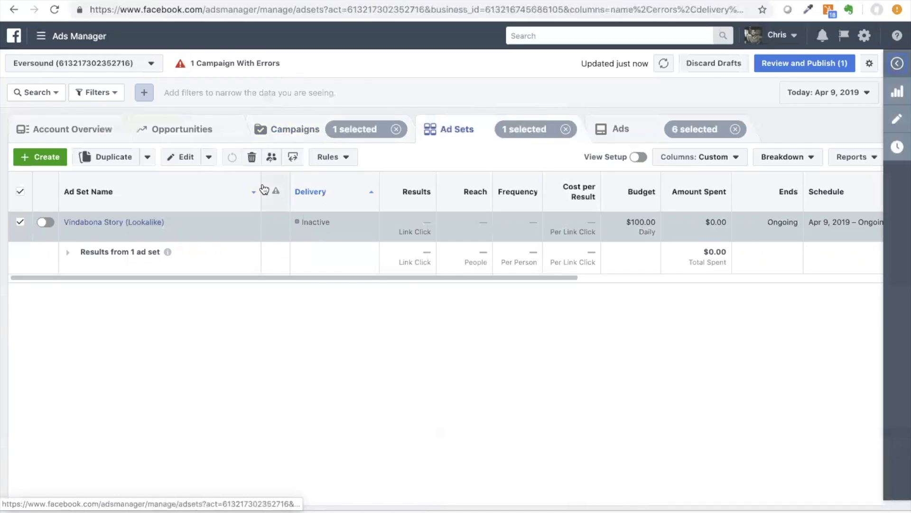
Step: Rename the "Vindabona Story (Lookalike)" ad set as "AC Website Visitors Lookalike" and publish the change
{"action": "left_click", "coordinate": [170, 222]}
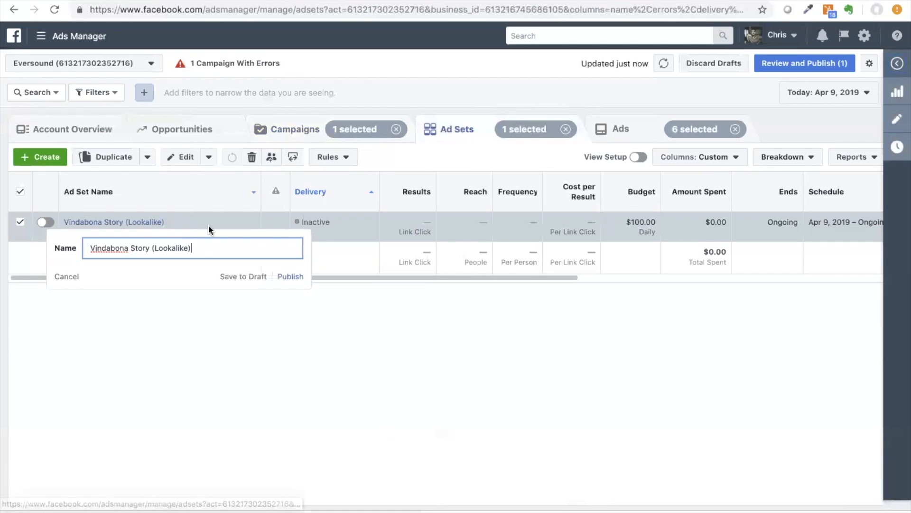
{"action": "triple_click", "coordinate": [202, 252]}
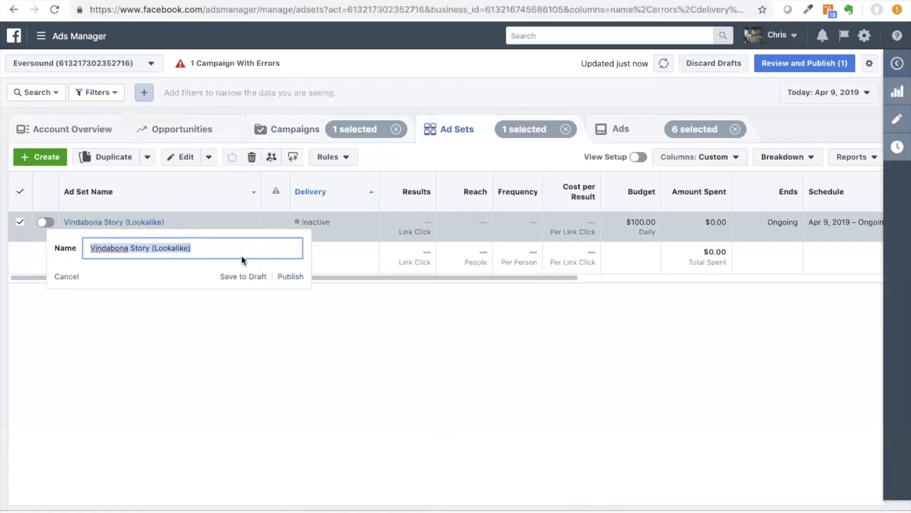
{"action": "type", "text": "Ad"}
{"action": "key", "text": "BackSpace"}
{"action": "type", "text": "C Lo"}
{"action": "key", "text": "BackSpace"}
{"action": "type", "text": "W"}
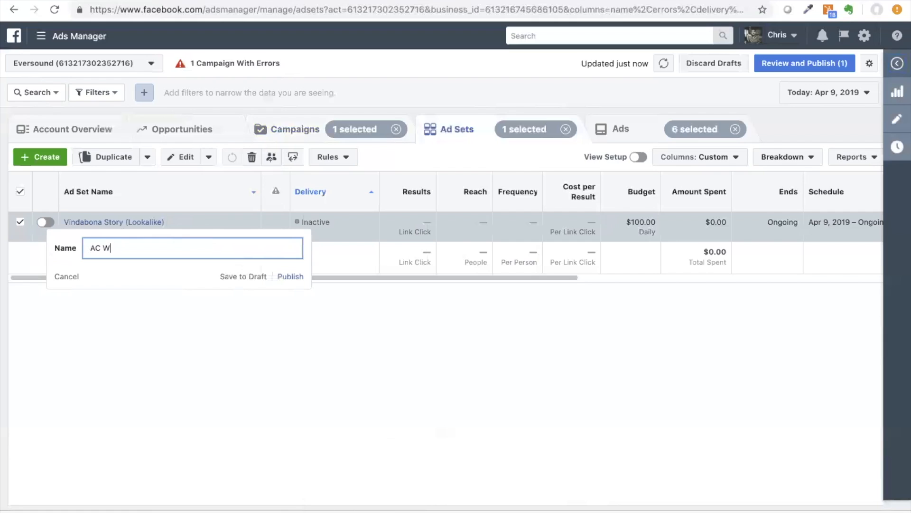
{"action": "type", "text": "ebvite Visitors Lookalike"}
{"action": "left_click", "coordinate": [290, 276]}
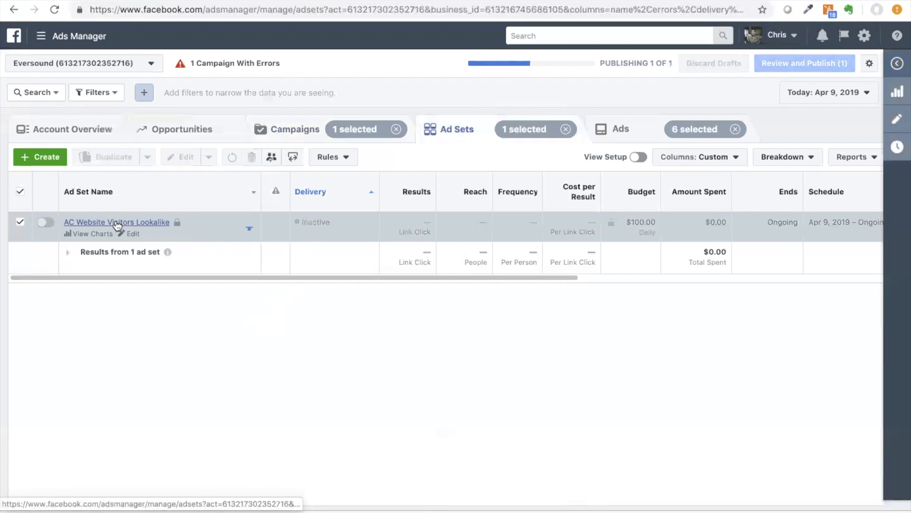
Step: Delete the five switched-off ads from the "AC Website Visitors Lookalike" ad set and open the remaining "(Nursing Home) Resident-Staff" ad for editing
{"action": "left_click", "coordinate": [98, 222]}
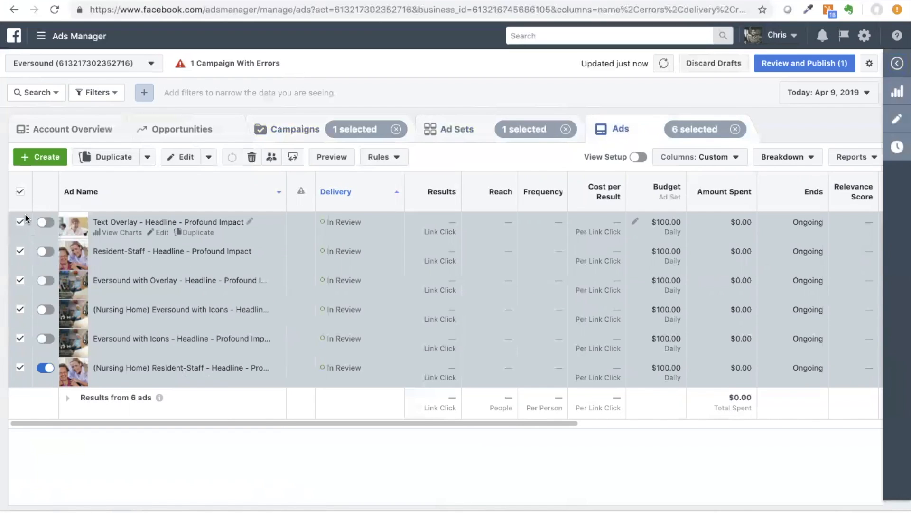
{"action": "left_click", "coordinate": [20, 195]}
{"action": "left_click", "coordinate": [20, 338]}
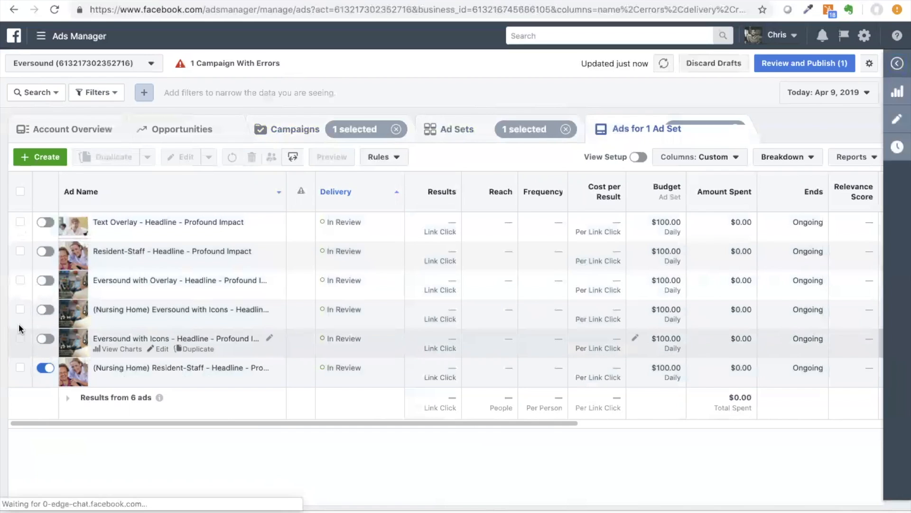
{"action": "left_click", "coordinate": [20, 222], "text": "shift"}
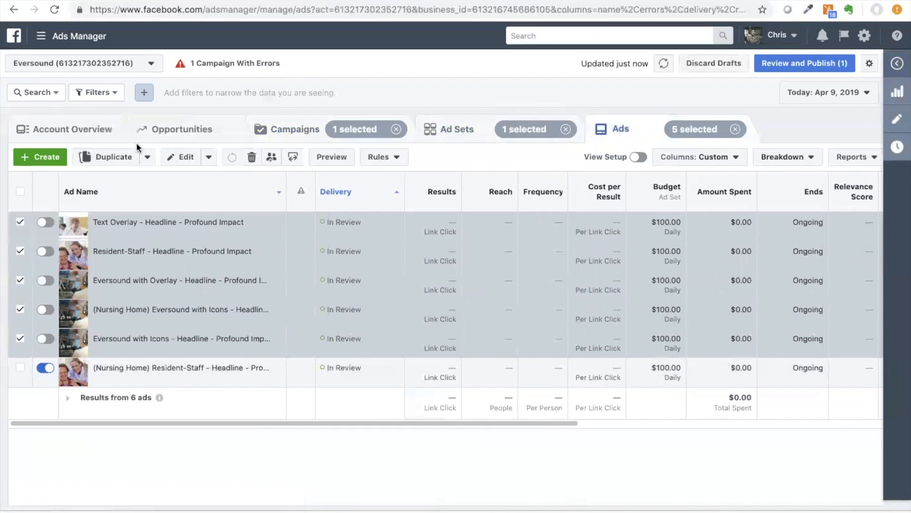
{"action": "left_click", "coordinate": [252, 158]}
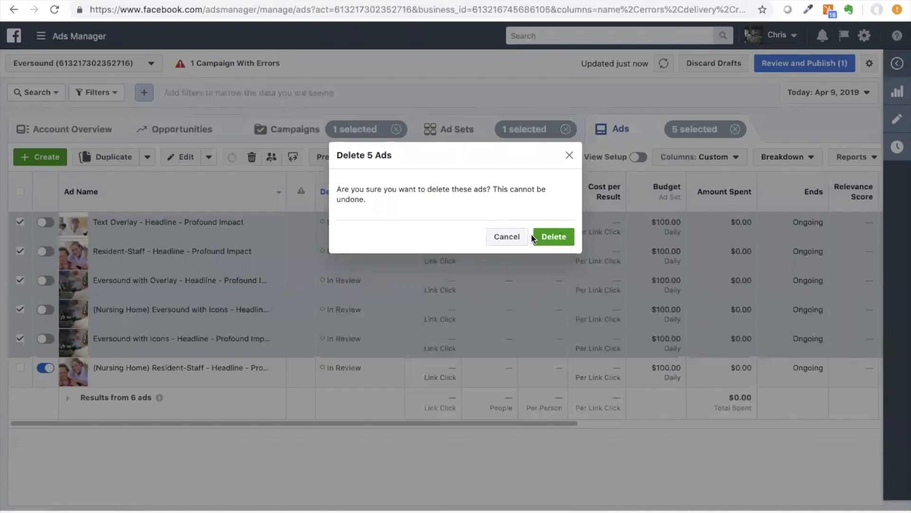
{"action": "left_click", "coordinate": [554, 236]}
{"action": "left_click", "coordinate": [20, 222]}
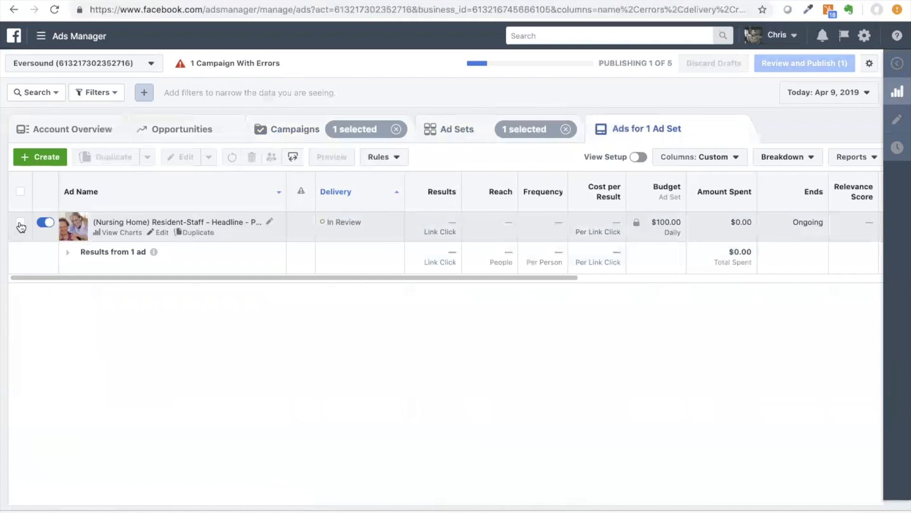
{"action": "left_click", "coordinate": [897, 119]}
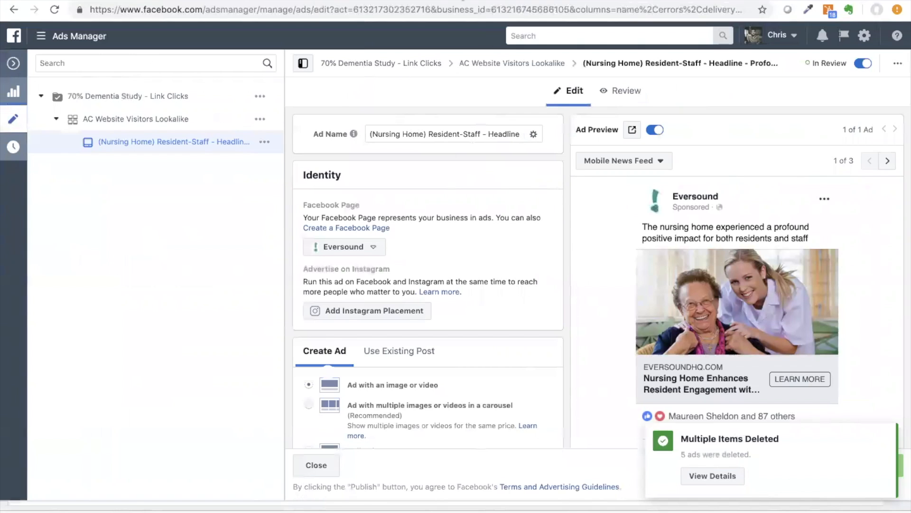
Step: Search for "in action" in a new browser tab and open the "In Action" Use Case Content Strategy document
{"action": "key", "text": "ctrl+t"}
{"action": "type", "text": "ES i"}
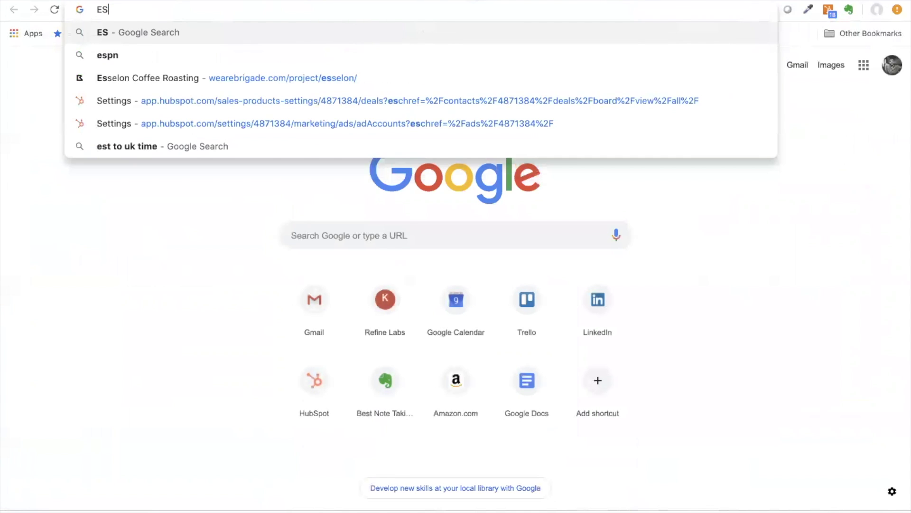
{"action": "key", "text": "BackSpace"}
{"action": "type", "text": "act"}
{"action": "key", "text": "BackSpace"}
{"action": "key", "text": "BackSpace"}
{"action": "key", "text": "ctrl+a"}
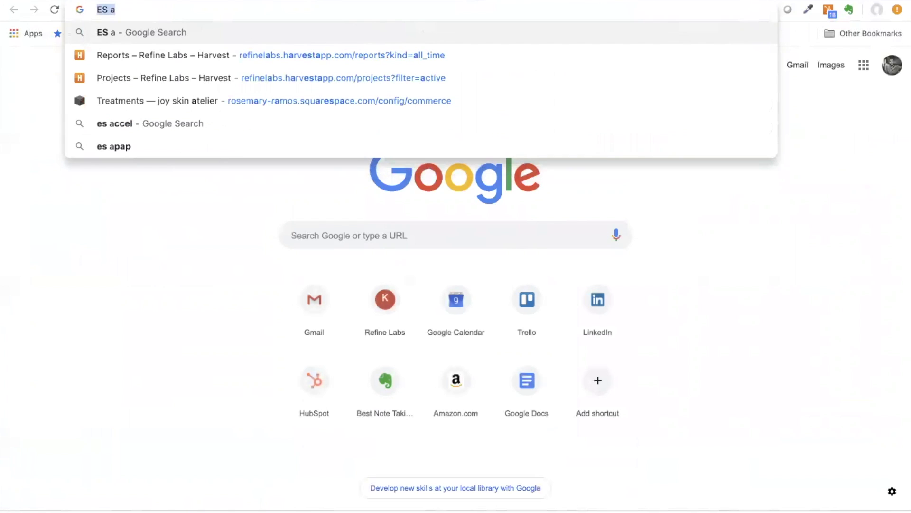
{"action": "type", "text": "in action"}
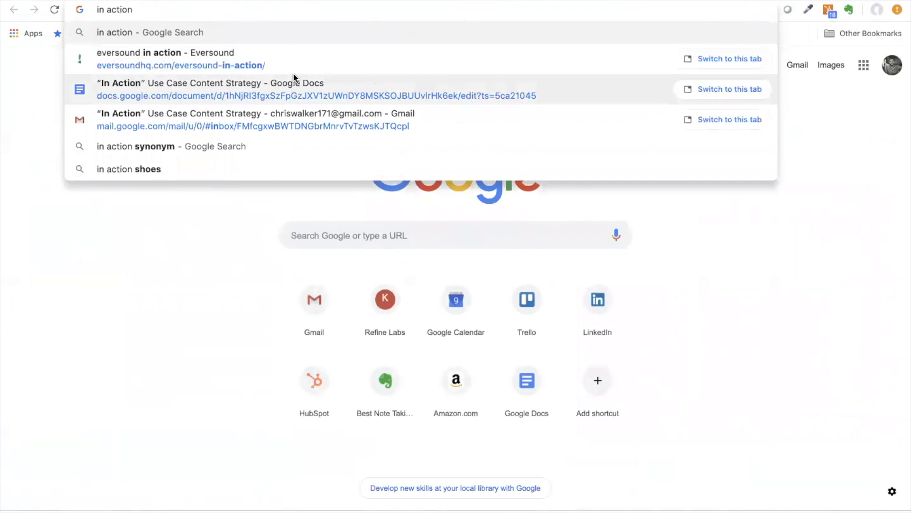
{"action": "left_click", "coordinate": [239, 82]}
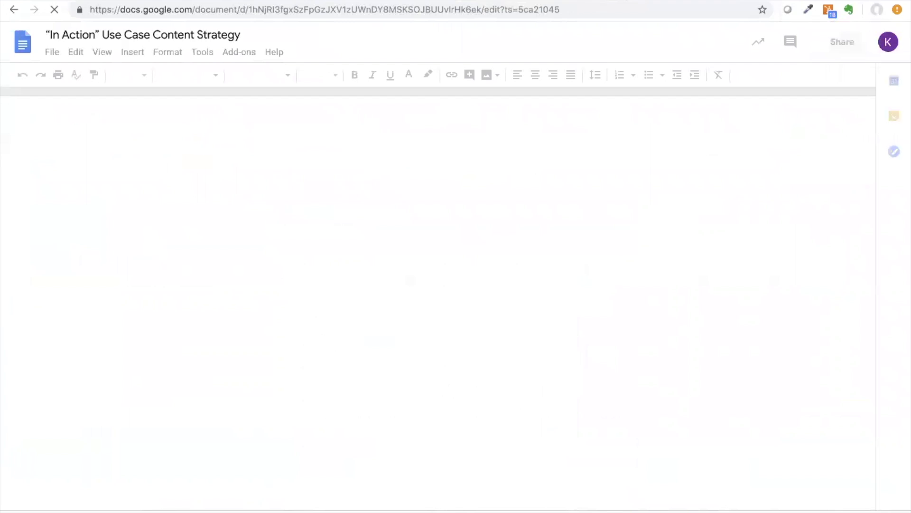
{"action": "type", "text": "deme“In Action” Expanded Use Case Campaign Plan"}
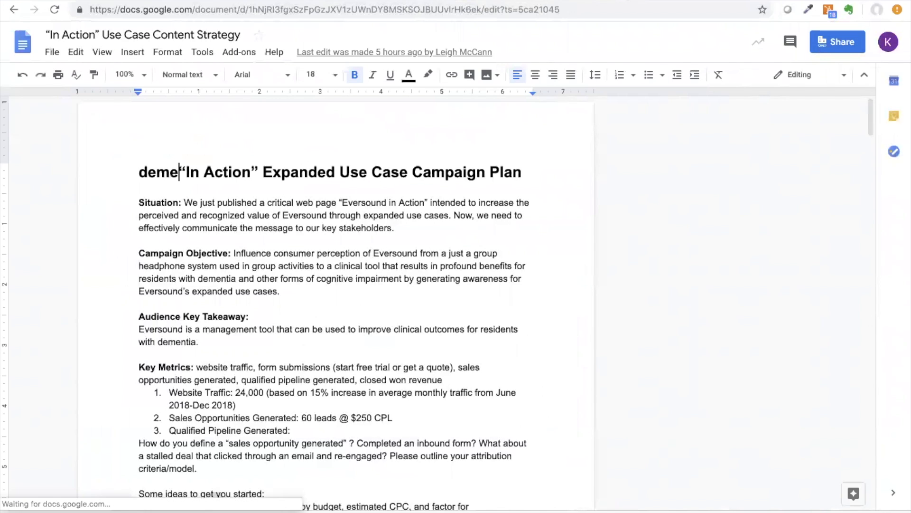
Step: Find the "Dementia Clinical Case Draft 1" document from a new browser tab and read through the article
{"action": "key", "text": "super+t"}
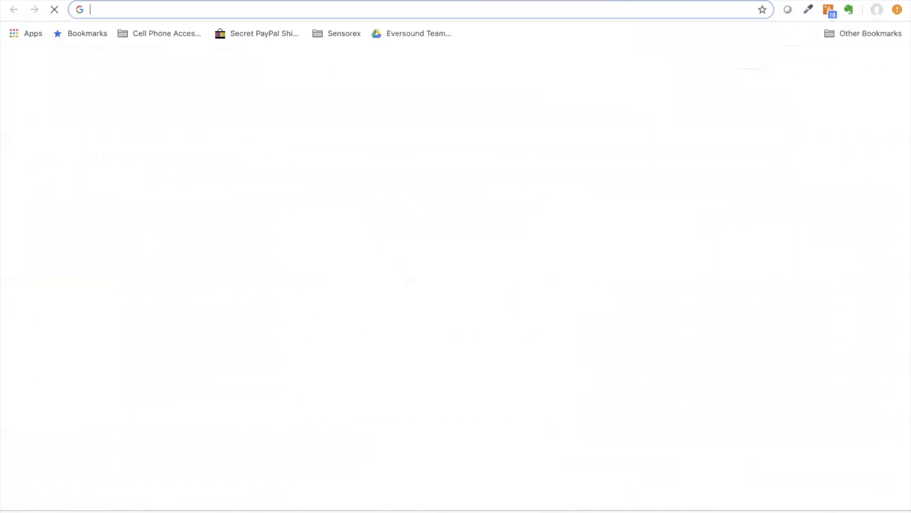
{"action": "type", "text": "dem"}
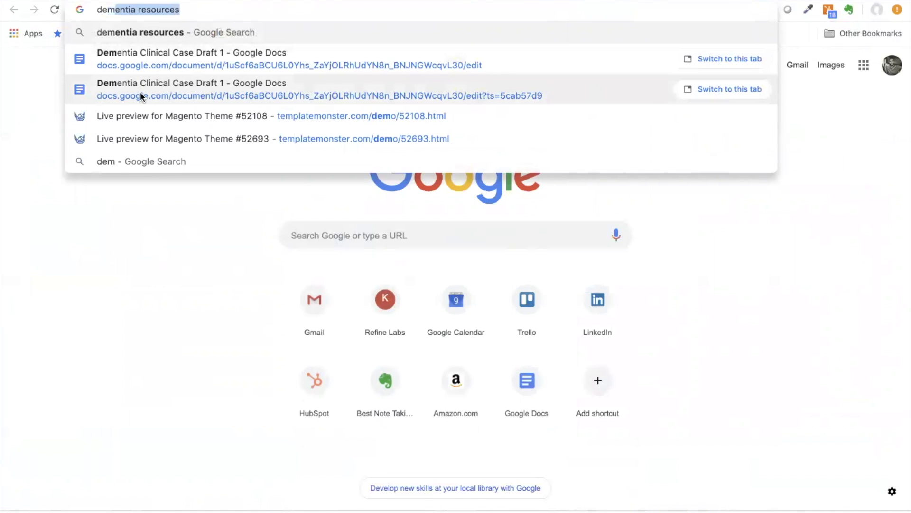
{"action": "left_click", "coordinate": [149, 67]}
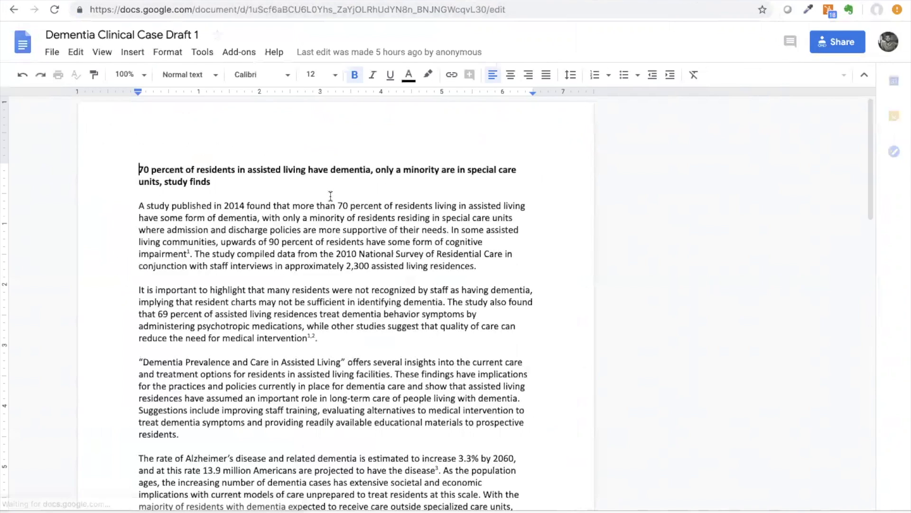
{"action": "scroll", "coordinate": [360, 199], "scroll_direction": "down", "scroll_amount": 6}
{"action": "scroll", "coordinate": [444, 210], "scroll_direction": "up", "scroll_amount": 3}
{"action": "scroll", "coordinate": [444, 210], "scroll_direction": "up", "scroll_amount": 1}
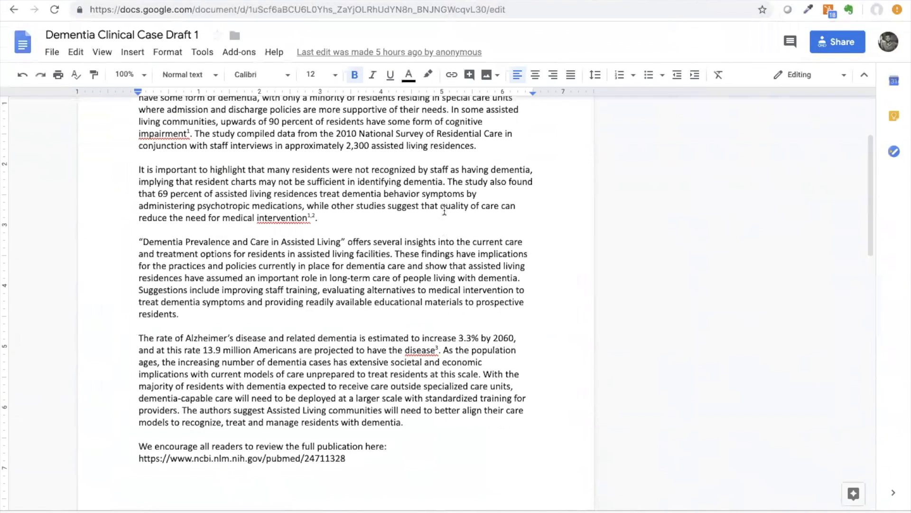
{"action": "scroll", "coordinate": [460, 304], "scroll_direction": "up", "scroll_amount": 3}
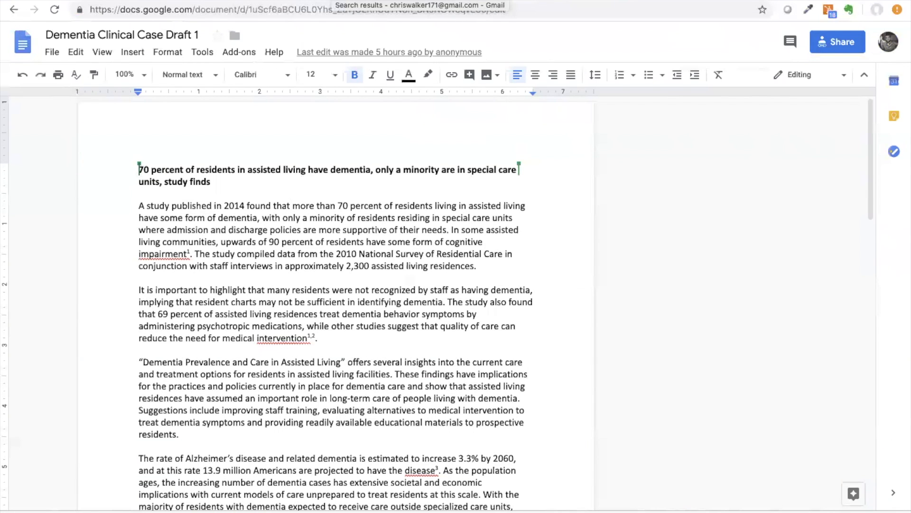
Step: Copy "70 percent of residents in assisted living have dementia" from the article's title and switch back to Ads Manager
{"action": "left_click", "coordinate": [338, 3]}
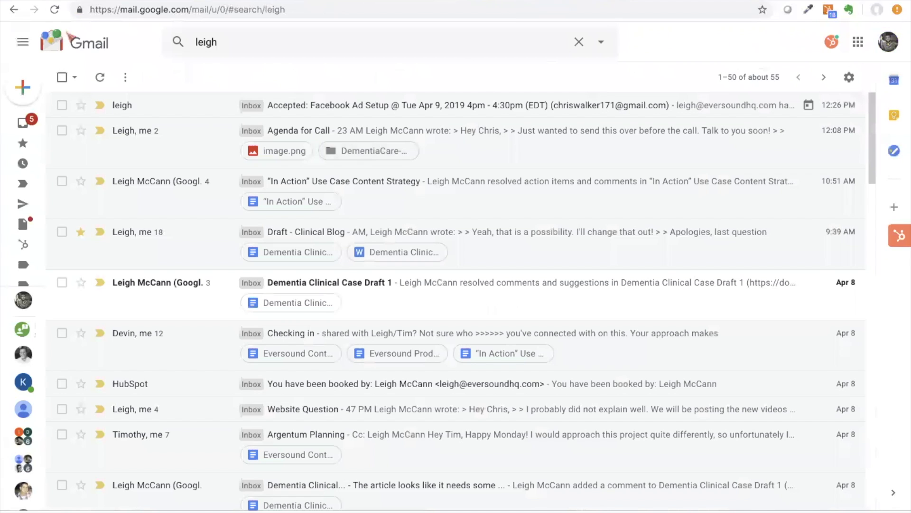
{"action": "left_click", "coordinate": [270, 2]}
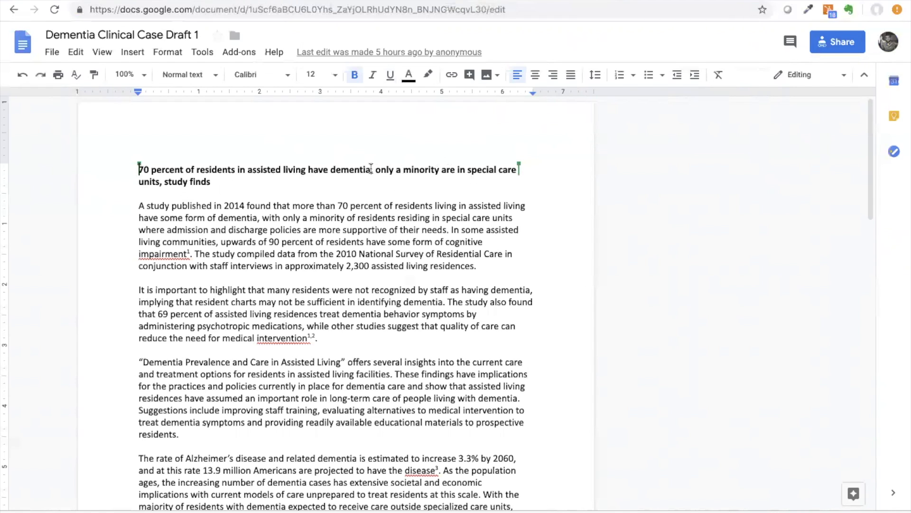
{"action": "left_click_drag", "start_coordinate": [370, 171], "coordinate": [136, 170]}
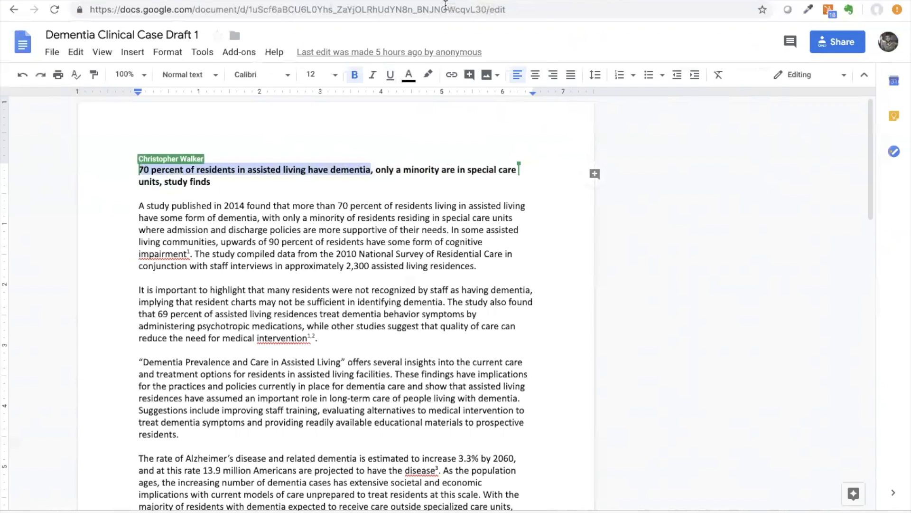
{"action": "left_click", "coordinate": [404, 1]}
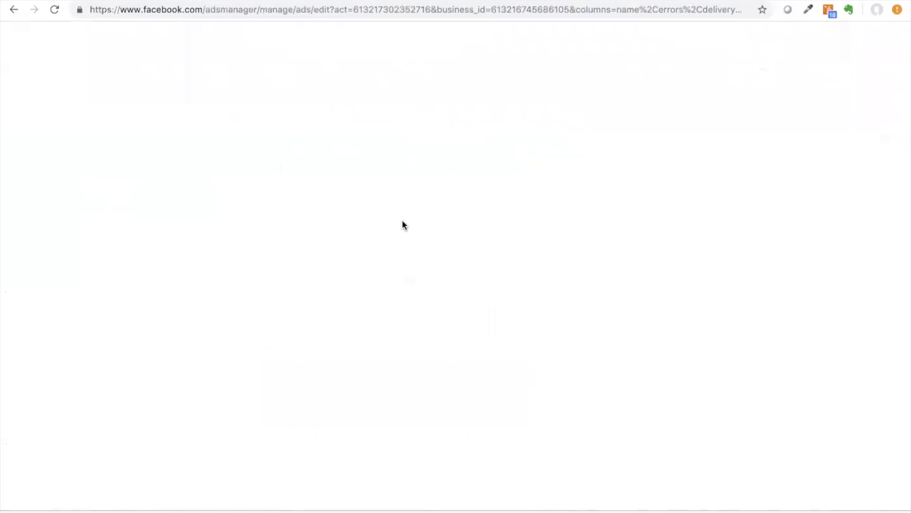
{"action": "scroll", "coordinate": [550, 189], "scroll_direction": "down", "scroll_amount": 2}
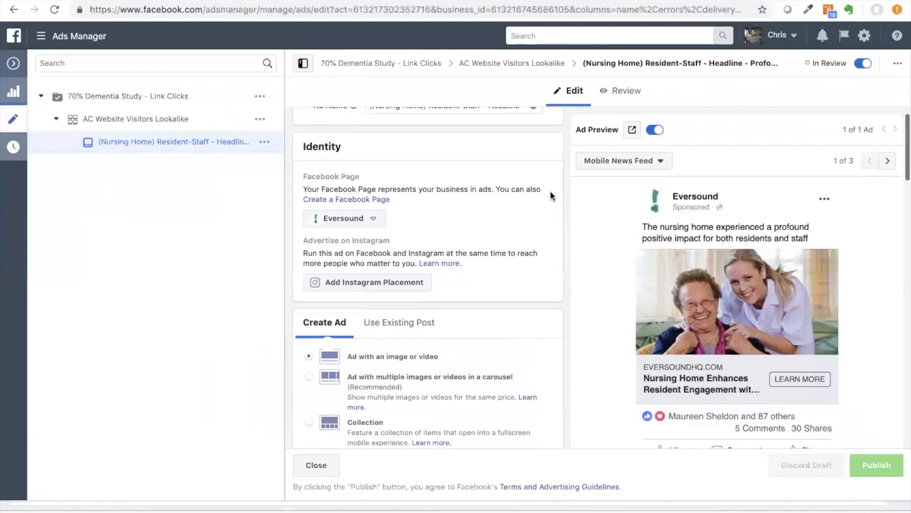
{"action": "left_click", "coordinate": [376, 270]}
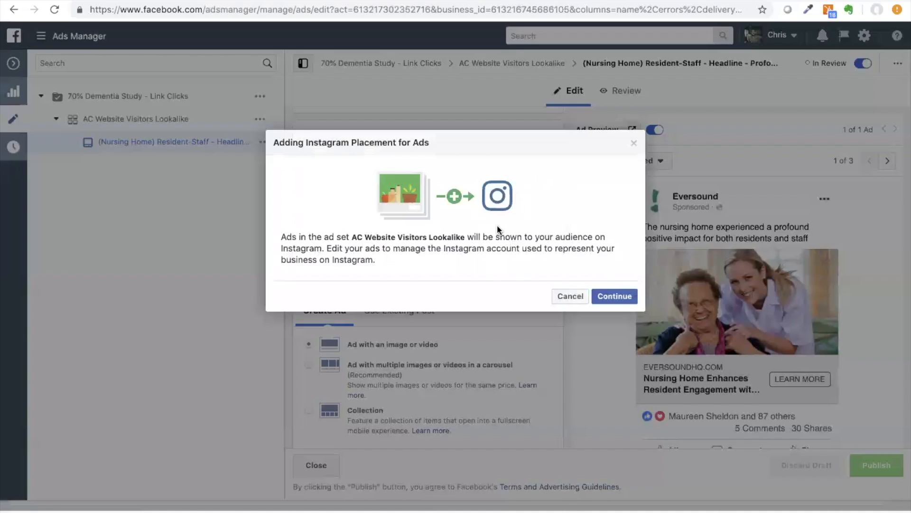
{"action": "left_click", "coordinate": [571, 297]}
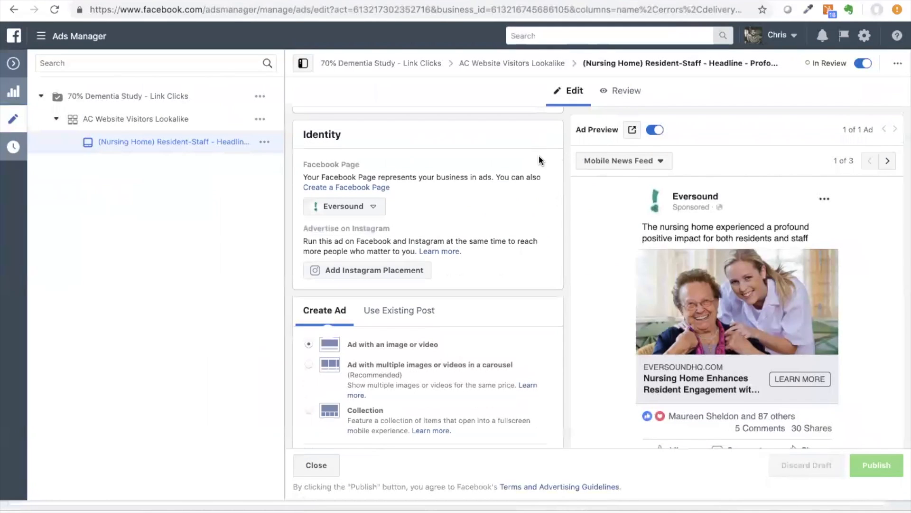
Step: Remove the "Vindobona FB Ad 2.jpg" image from the ad
{"action": "scroll", "coordinate": [550, 167], "scroll_direction": "down", "scroll_amount": 3}
{"action": "scroll", "coordinate": [549, 167], "scroll_direction": "down", "scroll_amount": 4}
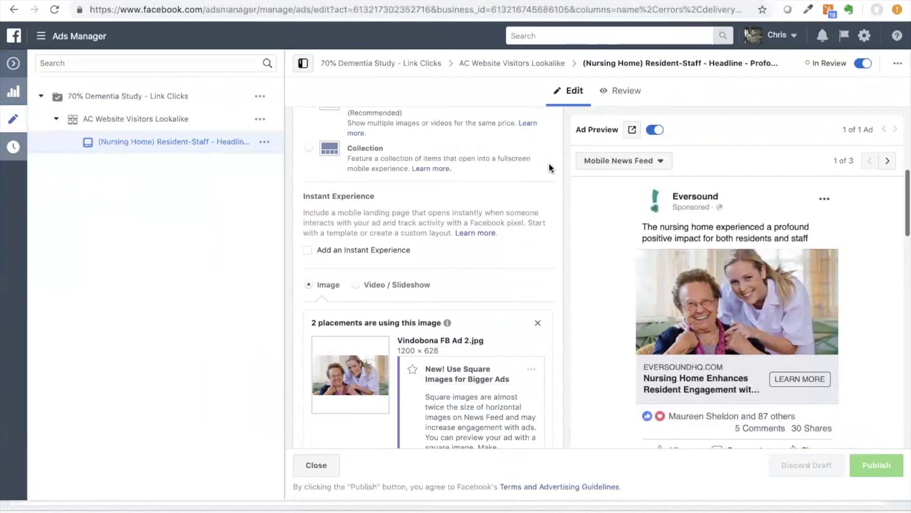
{"action": "scroll", "coordinate": [549, 168], "scroll_direction": "down", "scroll_amount": 3}
{"action": "scroll", "coordinate": [549, 168], "scroll_direction": "down", "scroll_amount": 1}
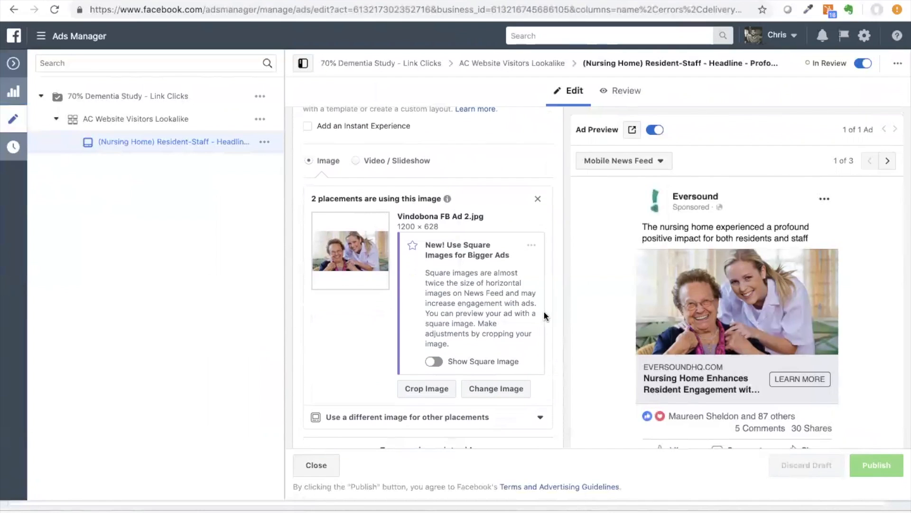
{"action": "left_click", "coordinate": [537, 199]}
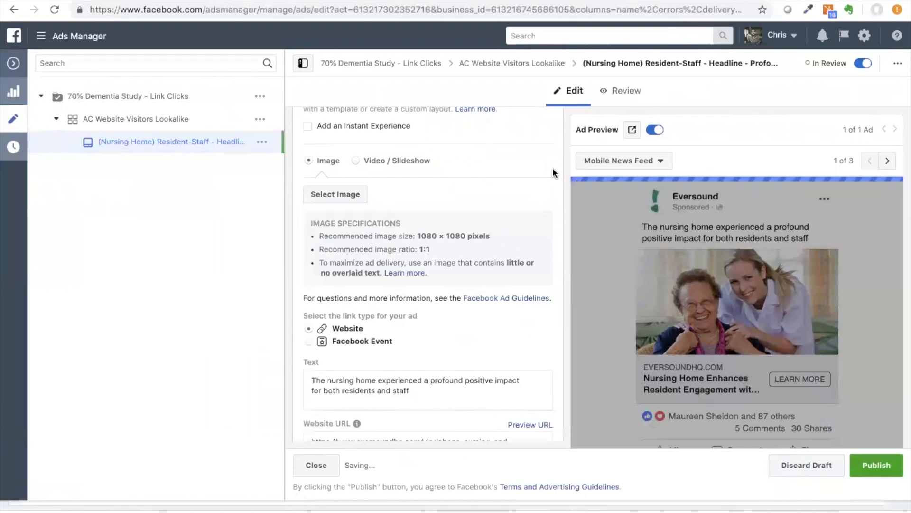
Step: Replace the ad's headline with "70 percent of residents in assisted living have dementia"
{"action": "scroll", "coordinate": [523, 200], "scroll_direction": "up", "scroll_amount": 3}
{"action": "scroll", "coordinate": [545, 210], "scroll_direction": "down", "scroll_amount": 1}
{"action": "scroll", "coordinate": [545, 211], "scroll_direction": "down", "scroll_amount": 5}
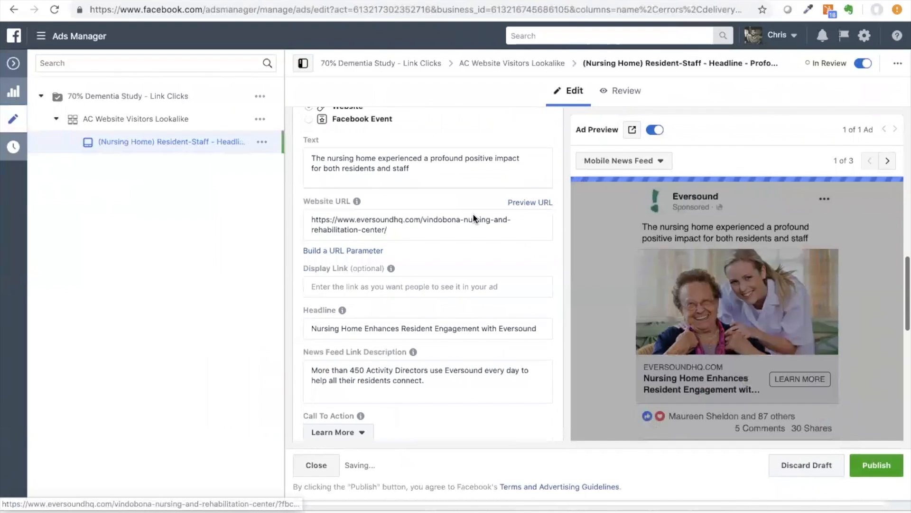
{"action": "left_click", "coordinate": [417, 342]}
{"action": "key", "text": "ctrl+a"}
{"action": "type", "text": "70 percent of residents in assisted living have dementia"}
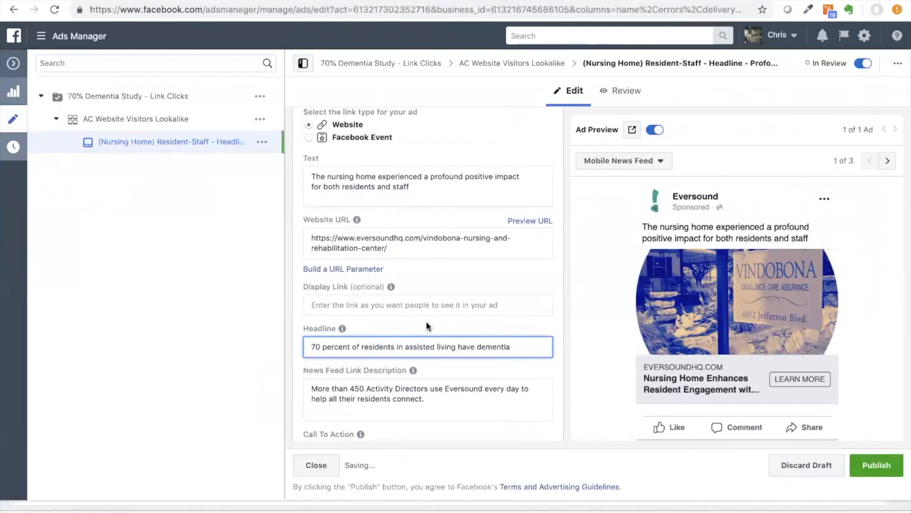
Step: Capitalize the main words of the headline so it reads "70 Percent of Residents in Assisted Living Have Dementia"
{"action": "left_click", "coordinate": [327, 346]}
{"action": "key", "text": "BackSpace"}
{"action": "type", "text": "P"}
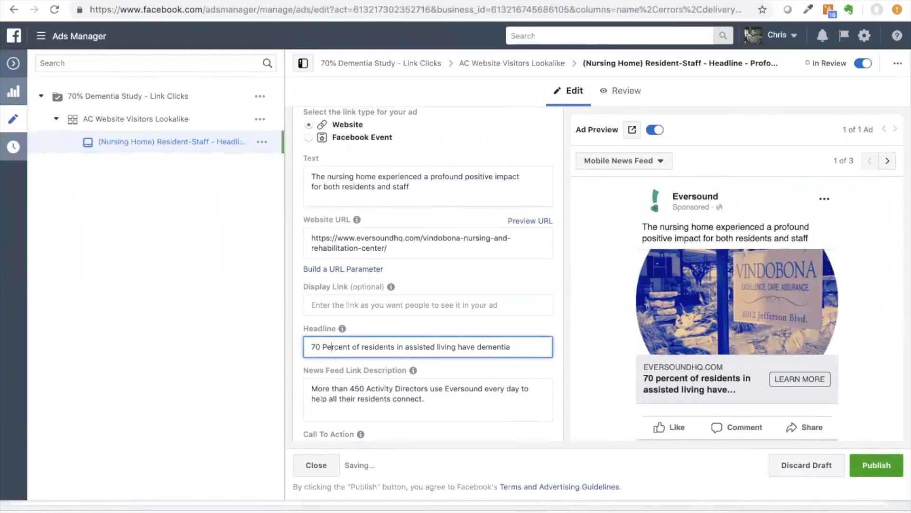
{"action": "left_click", "coordinate": [364, 346]}
{"action": "key", "text": "BackSpace"}
{"action": "type", "text": "R"}
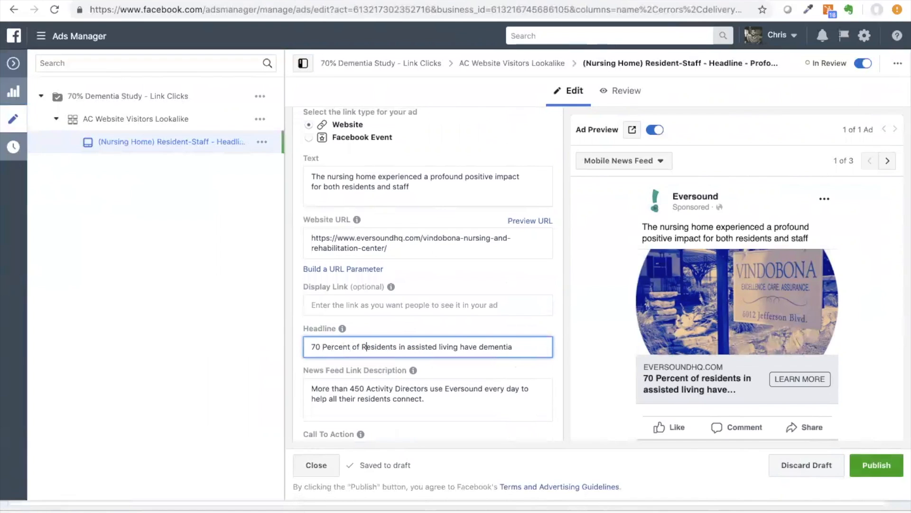
{"action": "left_click", "coordinate": [411, 346]}
{"action": "key", "text": "BackSpace"}
{"action": "type", "text": "A"}
{"action": "left_click", "coordinate": [443, 346]}
{"action": "key", "text": "BackSpace"}
{"action": "type", "text": "L"}
{"action": "left_click", "coordinate": [468, 347]}
{"action": "key", "text": "BackSpace"}
{"action": "type", "text": "H"}
{"action": "left_click", "coordinate": [489, 346]}
{"action": "key", "text": "BackSpace"}
{"action": "type", "text": "D"}
Step: Add "Study Finds" to the beginning of the ad's headline
{"action": "left_click", "coordinate": [309, 346]}
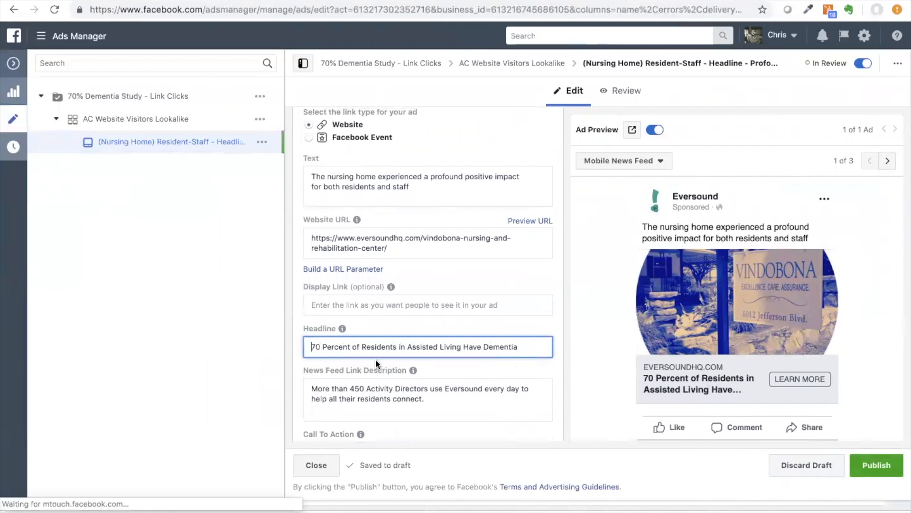
{"action": "type", "text": "Study Finds"}
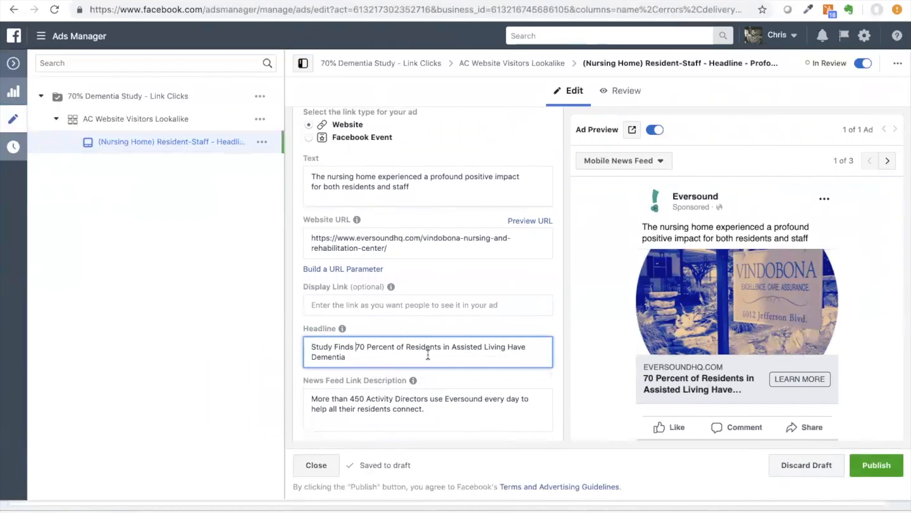
{"action": "left_click", "coordinate": [553, 283]}
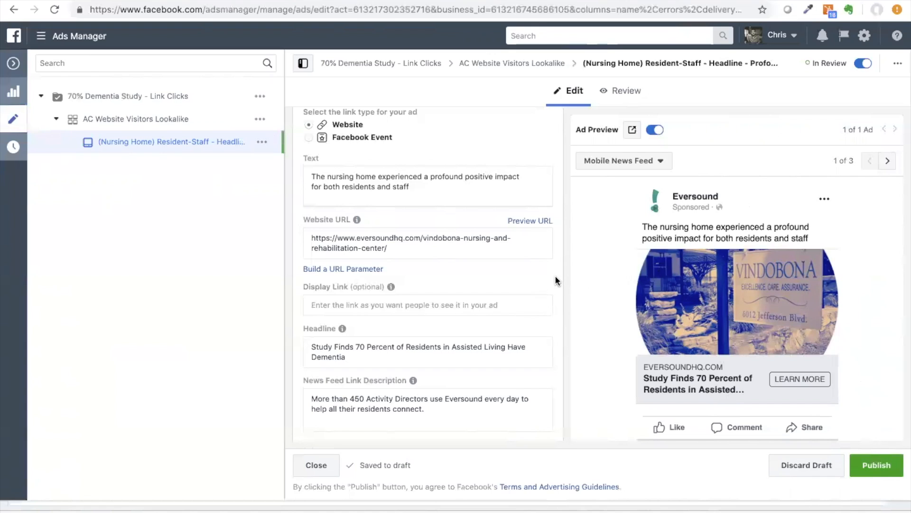
Step: Open the ad's image selection and upload 2016_0004_Eversound_178.jpg from the Downloads folder to the account's images
{"action": "scroll", "coordinate": [556, 280], "scroll_direction": "up", "scroll_amount": 5}
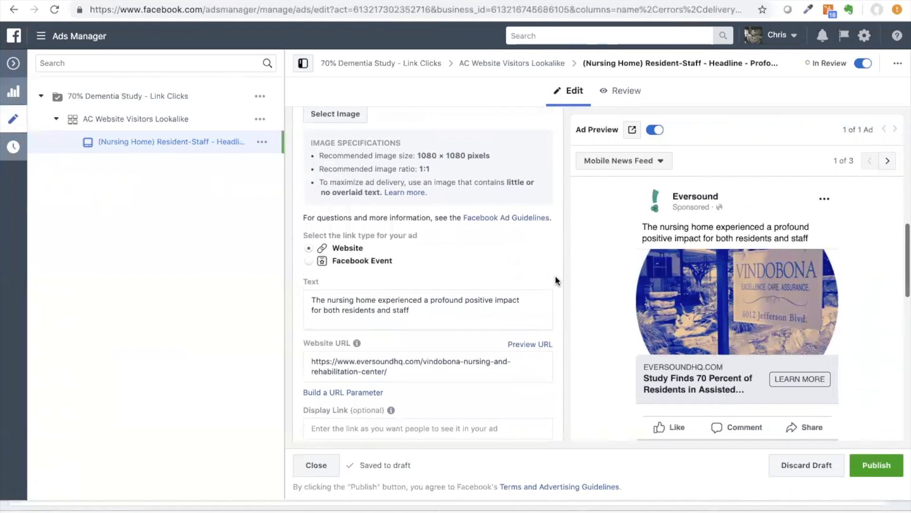
{"action": "left_click", "coordinate": [348, 208]}
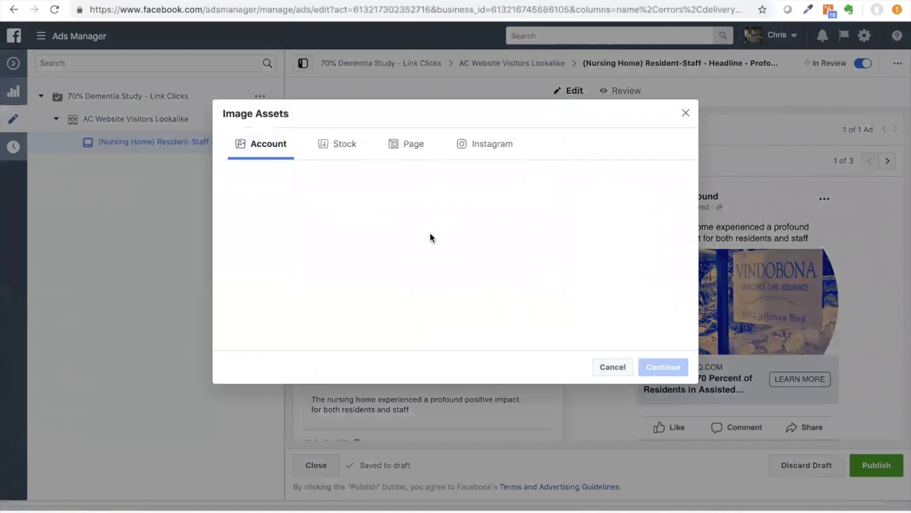
{"action": "scroll", "coordinate": [531, 190], "scroll_direction": "down", "scroll_amount": 15}
{"action": "scroll", "coordinate": [531, 190], "scroll_direction": "up", "scroll_amount": 15}
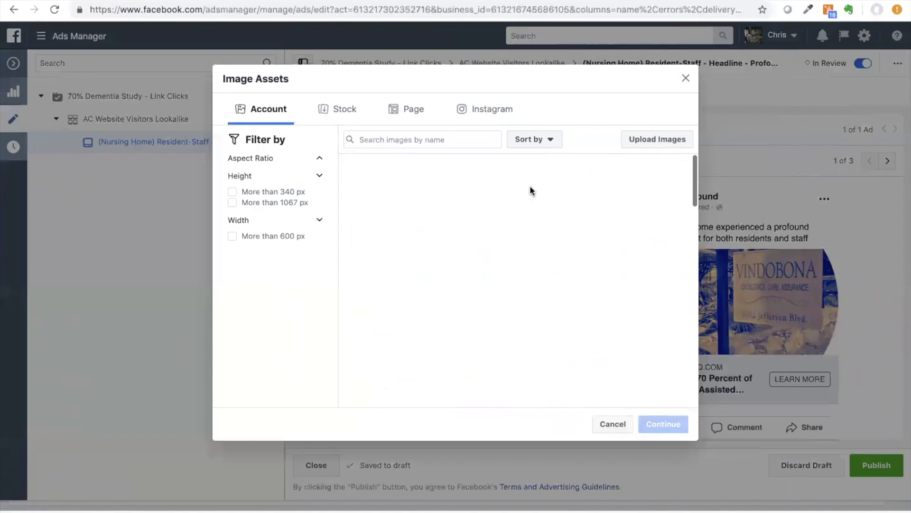
{"action": "scroll", "coordinate": [530, 186], "scroll_direction": "down", "scroll_amount": 8}
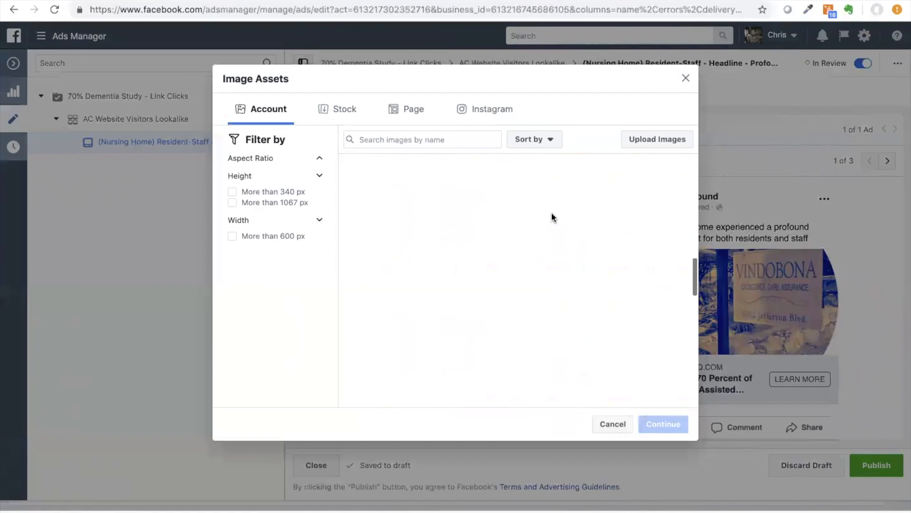
{"action": "scroll", "coordinate": [566, 197], "scroll_direction": "up", "scroll_amount": 8}
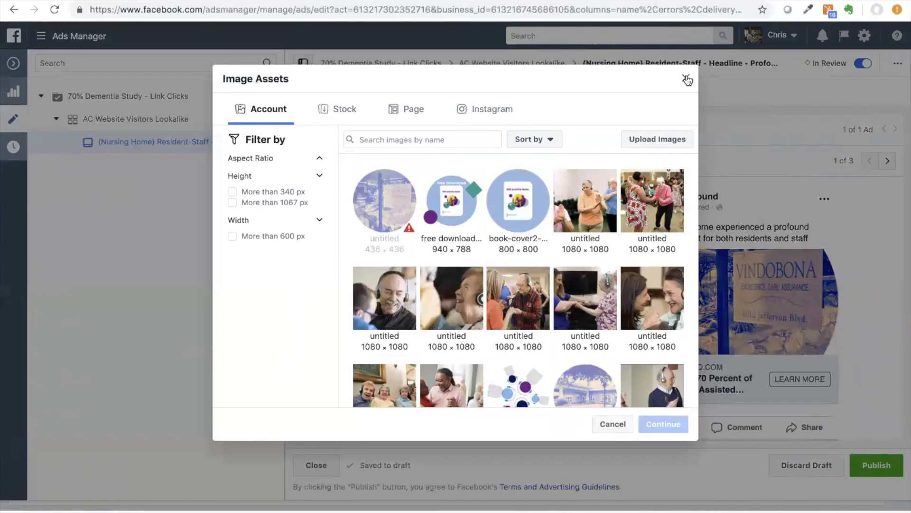
{"action": "left_click", "coordinate": [658, 145]}
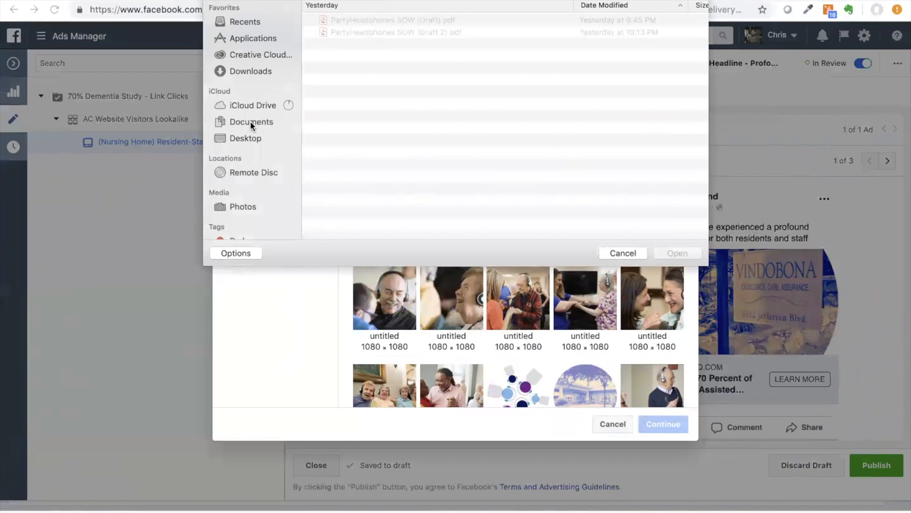
{"action": "left_click", "coordinate": [251, 72]}
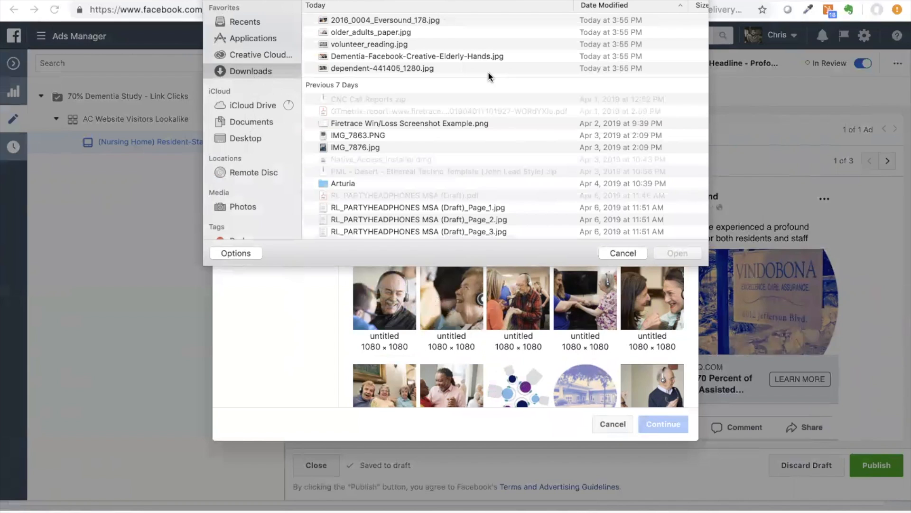
{"action": "left_click", "coordinate": [369, 19]}
{"action": "double_click", "coordinate": [391, 68]}
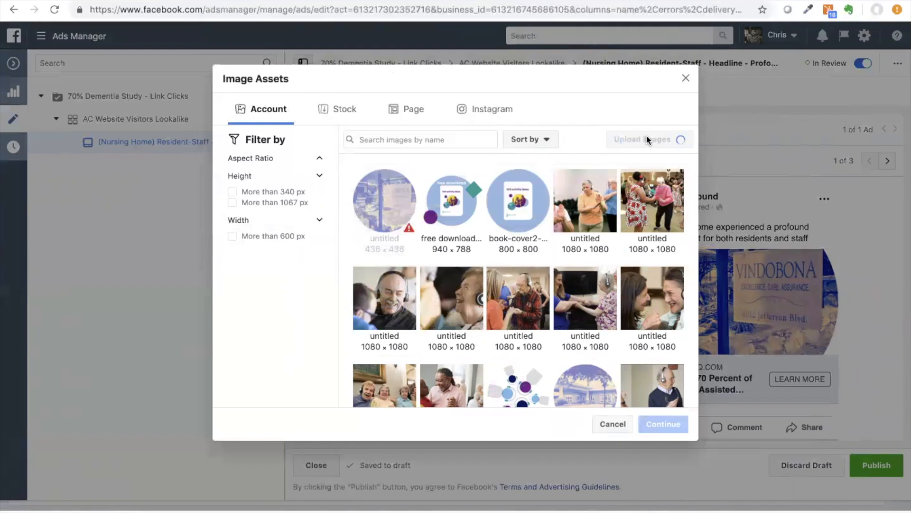
Step: Upload older_adults_paper.jpg, volunteer_reading.jpg and Dementia-Facebook-Creative-Elderly-Hands.jpg from Downloads to the account's images
{"action": "left_click", "coordinate": [655, 123]}
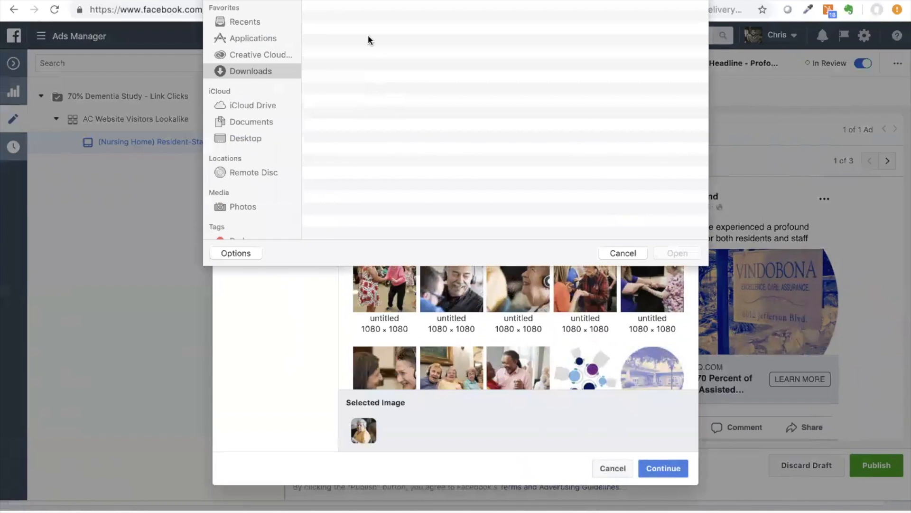
{"action": "double_click", "coordinate": [362, 30]}
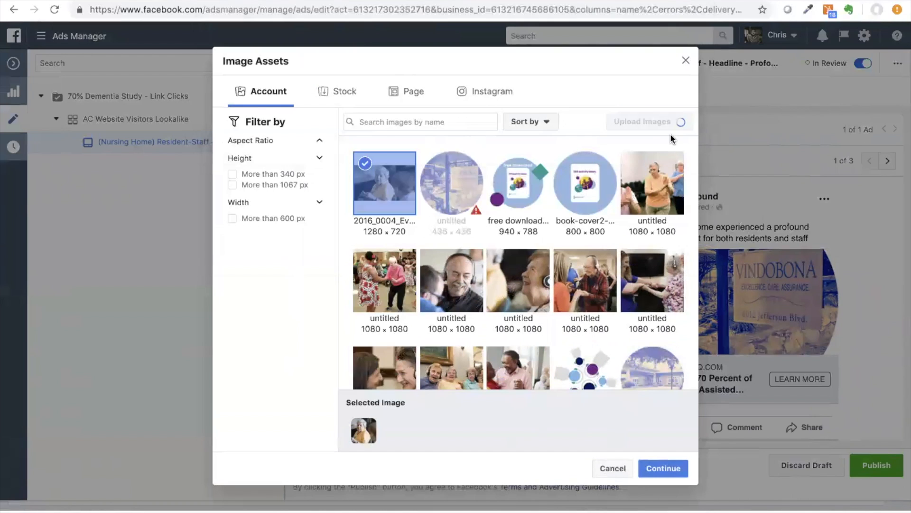
{"action": "left_click", "coordinate": [651, 122]}
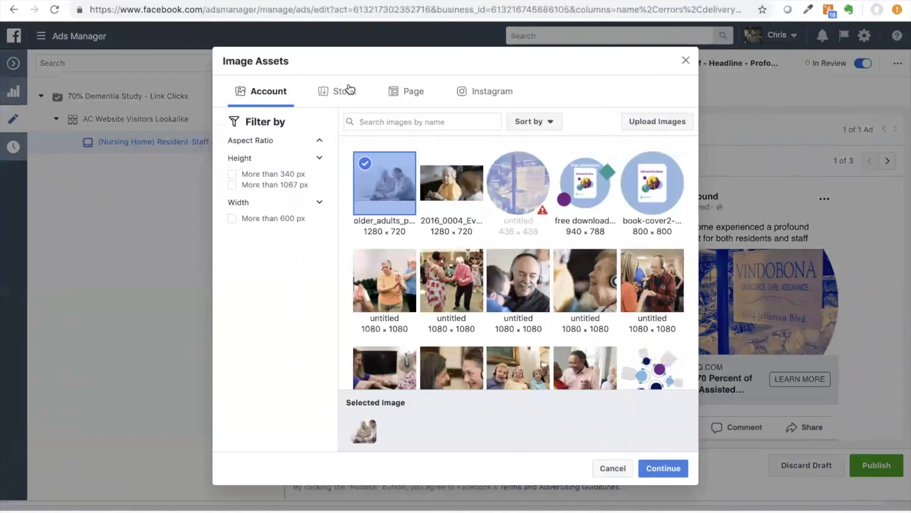
{"action": "double_click", "coordinate": [347, 41]}
{"action": "left_click", "coordinate": [650, 122]}
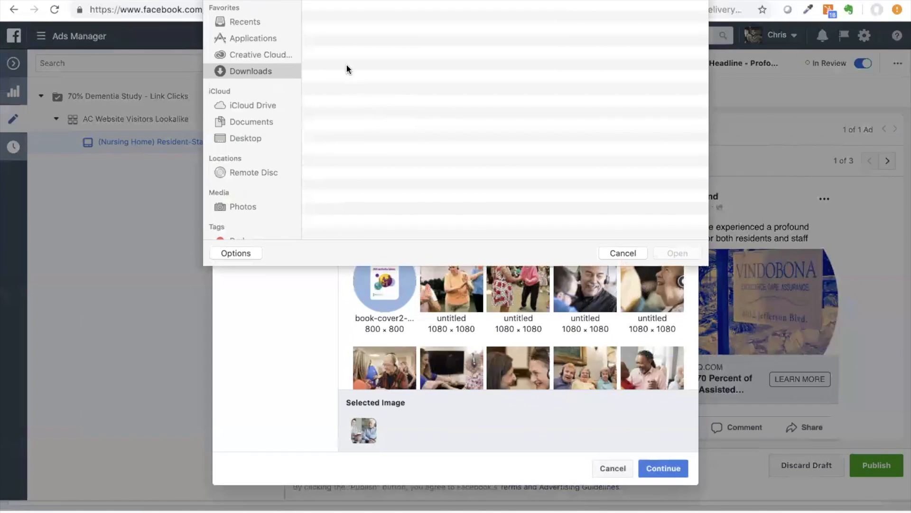
{"action": "double_click", "coordinate": [348, 55]}
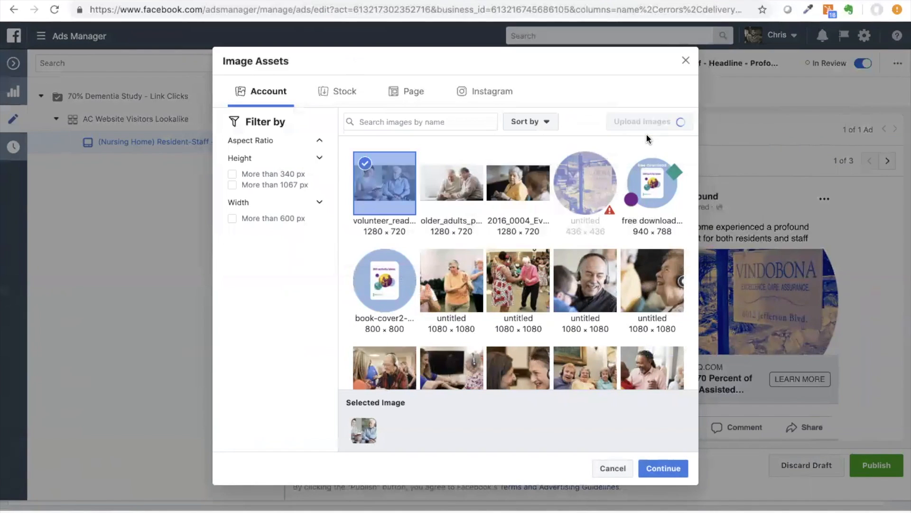
Step: Upload dependent-441405_1280.jpg from Downloads and use it as the ad's image
{"action": "left_click", "coordinate": [645, 122]}
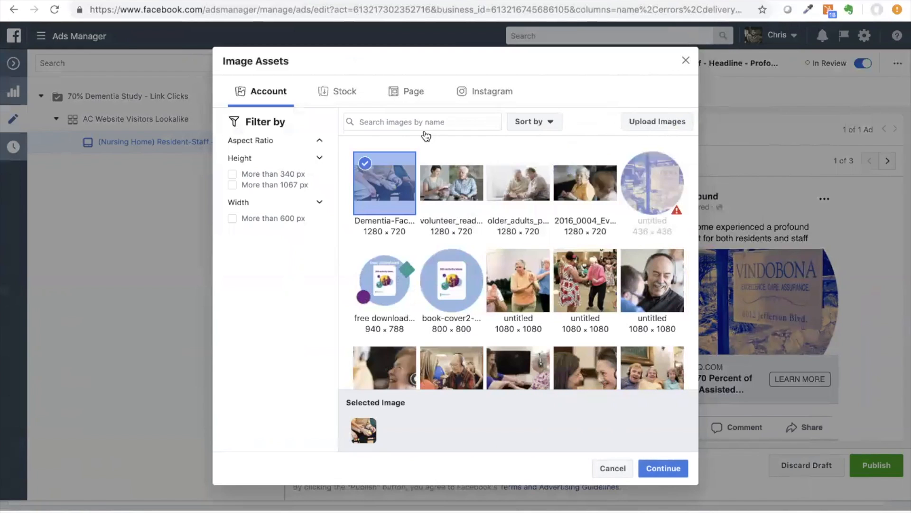
{"action": "double_click", "coordinate": [350, 69]}
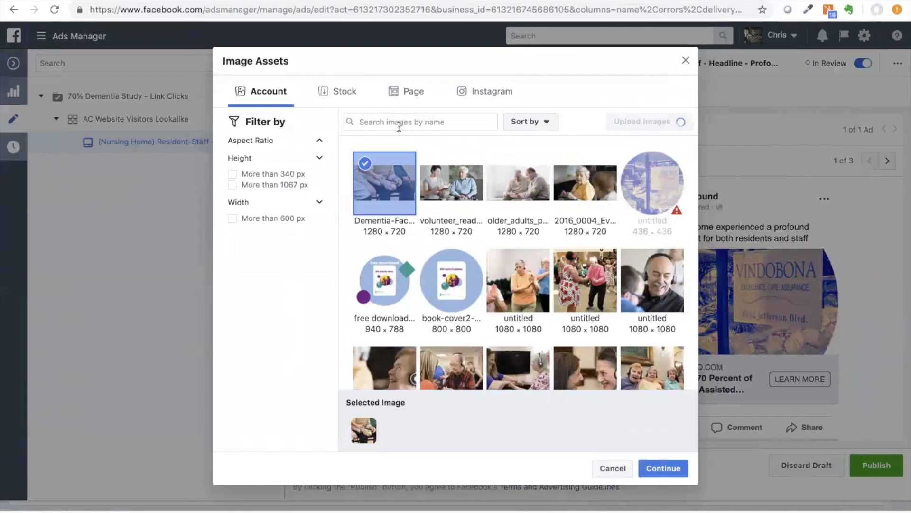
{"action": "left_click", "coordinate": [651, 470]}
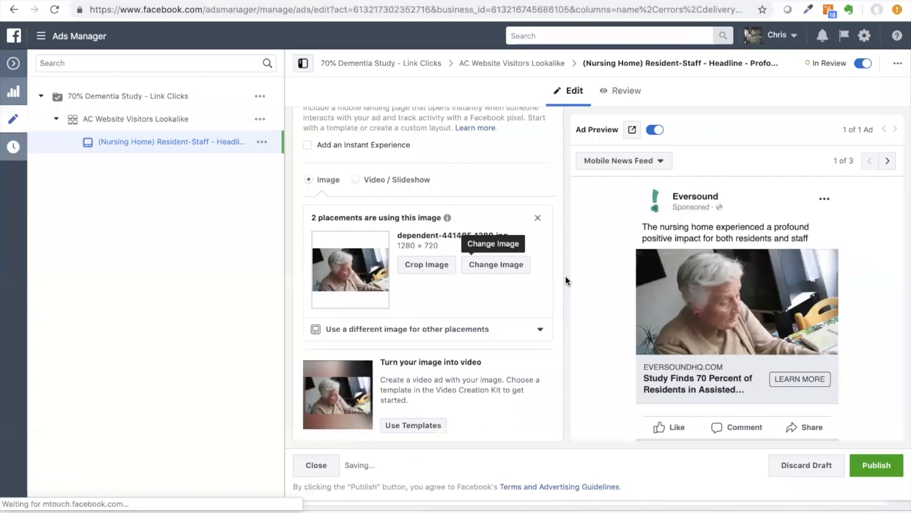
Step: Show the ad's image as a square, comparing it with the horizontal version in the ad preview
{"action": "scroll", "coordinate": [546, 204], "scroll_direction": "down", "scroll_amount": 4}
{"action": "scroll", "coordinate": [546, 204], "scroll_direction": "up", "scroll_amount": 3}
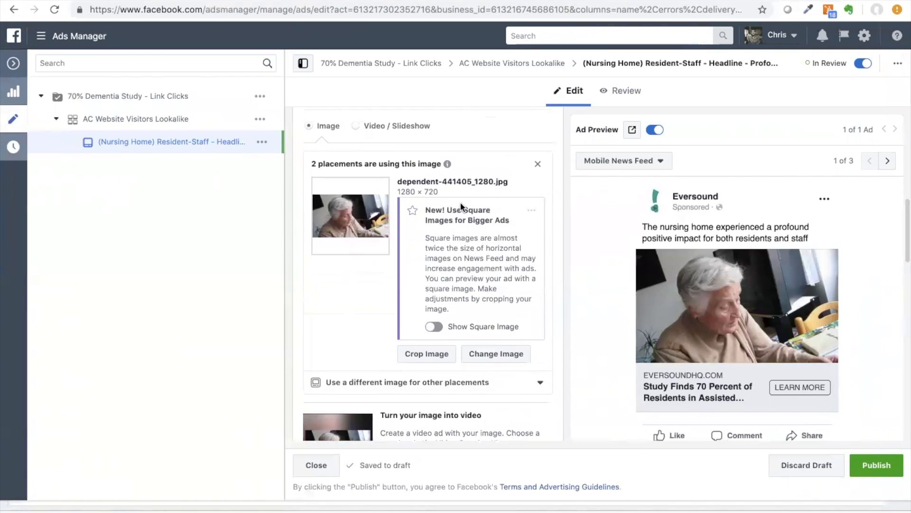
{"action": "left_click", "coordinate": [438, 328]}
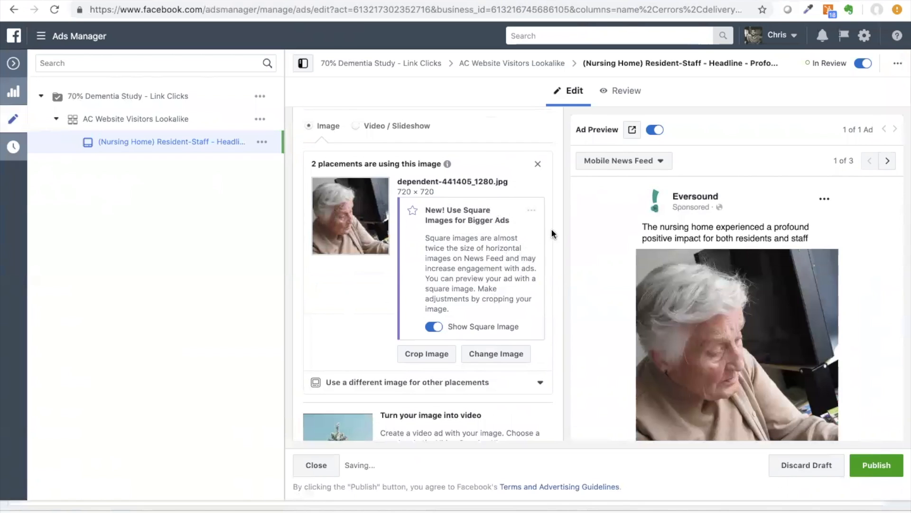
{"action": "scroll", "coordinate": [748, 280], "scroll_direction": "down", "scroll_amount": 2}
{"action": "scroll", "coordinate": [748, 276], "scroll_direction": "down", "scroll_amount": 4}
{"action": "scroll", "coordinate": [747, 277], "scroll_direction": "up", "scroll_amount": 4}
{"action": "scroll", "coordinate": [748, 277], "scroll_direction": "down", "scroll_amount": 1}
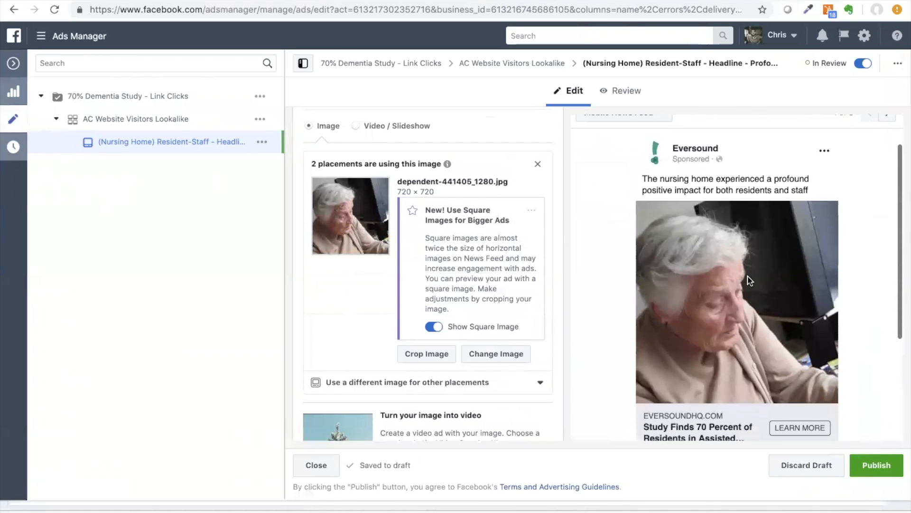
{"action": "left_click", "coordinate": [431, 327]}
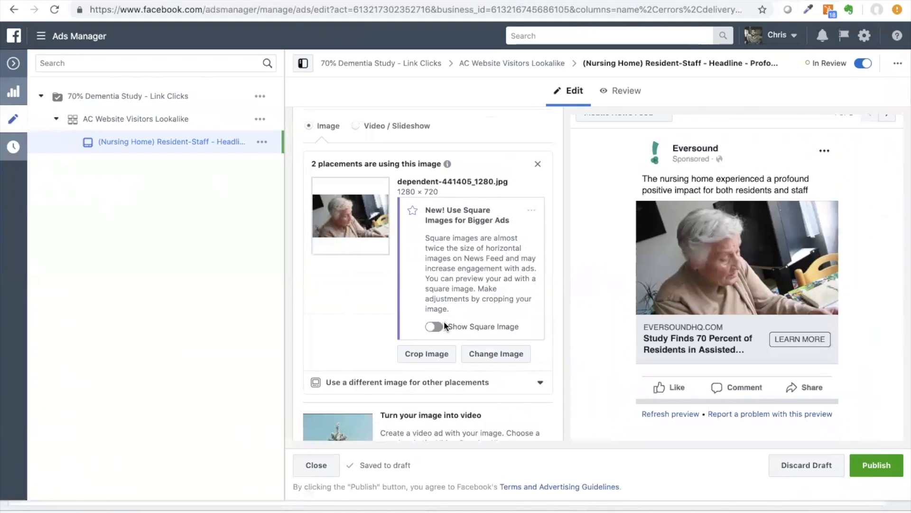
{"action": "left_click", "coordinate": [434, 327]}
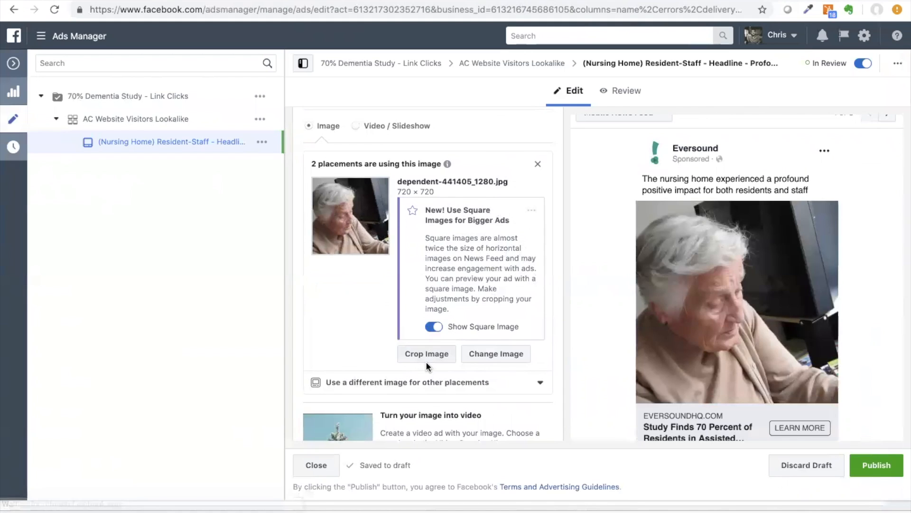
Step: Shift the image's square crop to the left so the woman's whole head is framed, keeping the 1:1 ratio
{"action": "scroll", "coordinate": [489, 293], "scroll_direction": "down", "scroll_amount": 3}
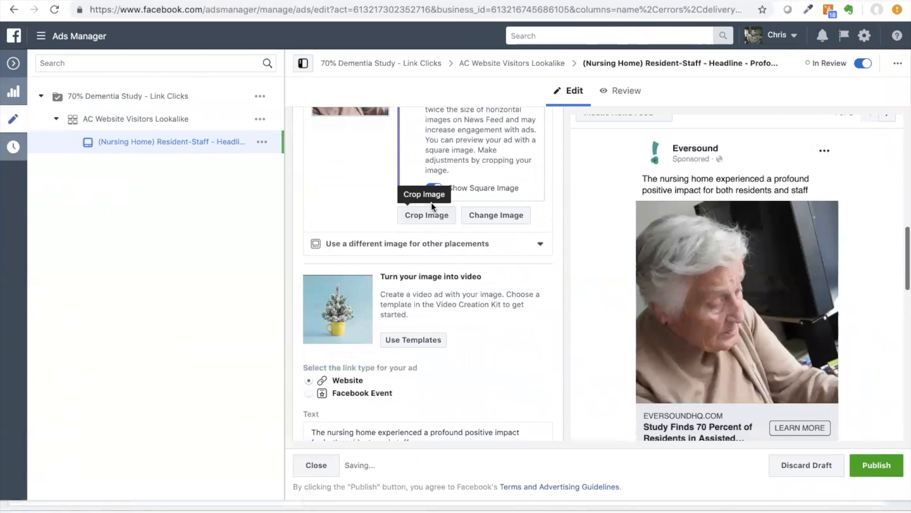
{"action": "left_click", "coordinate": [427, 217]}
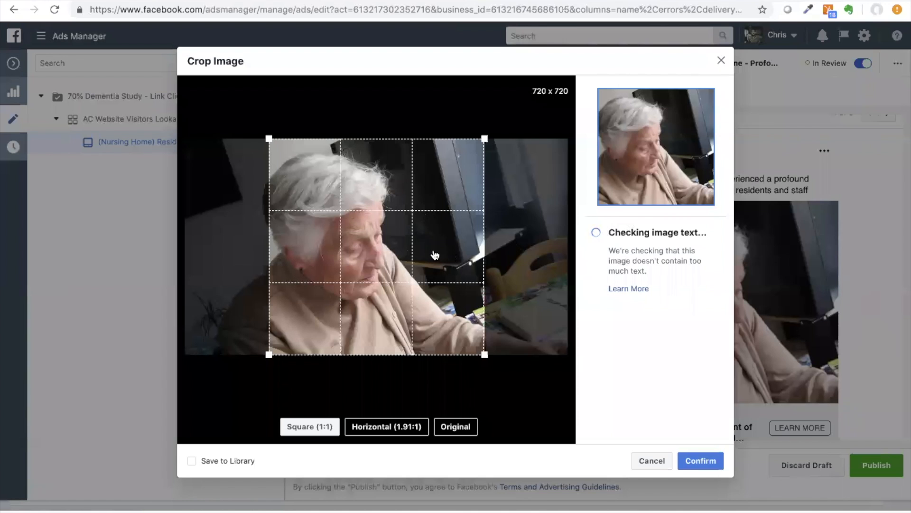
{"action": "left_click_drag", "start_coordinate": [435, 256], "coordinate": [403, 256]}
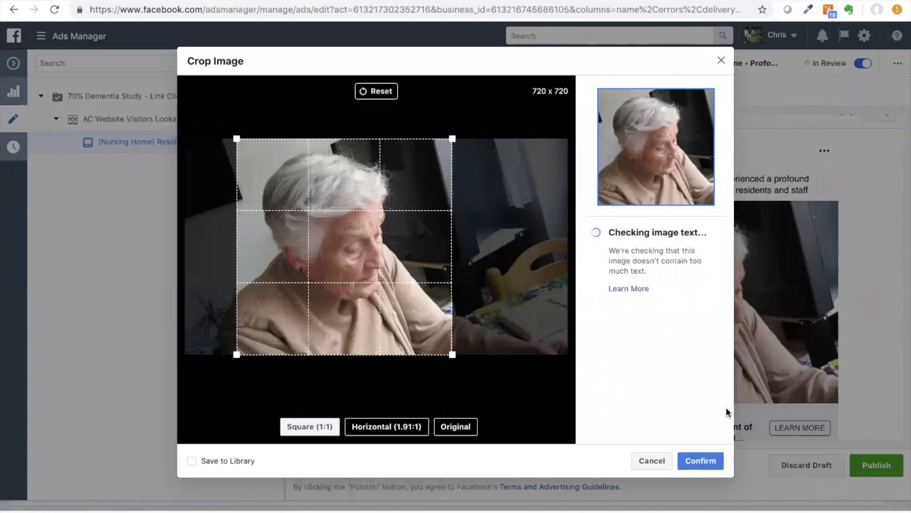
{"action": "left_click", "coordinate": [700, 460]}
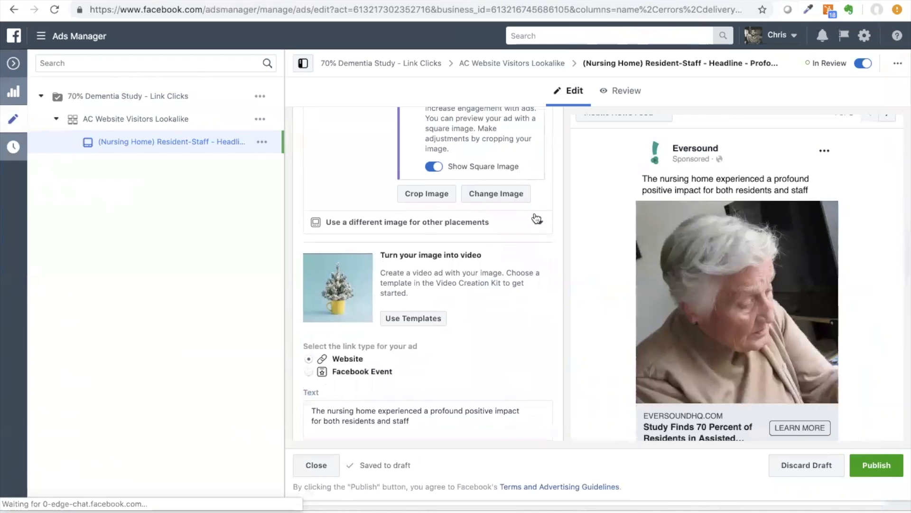
{"action": "left_click", "coordinate": [539, 217]}
{"action": "left_click", "coordinate": [565, 181]}
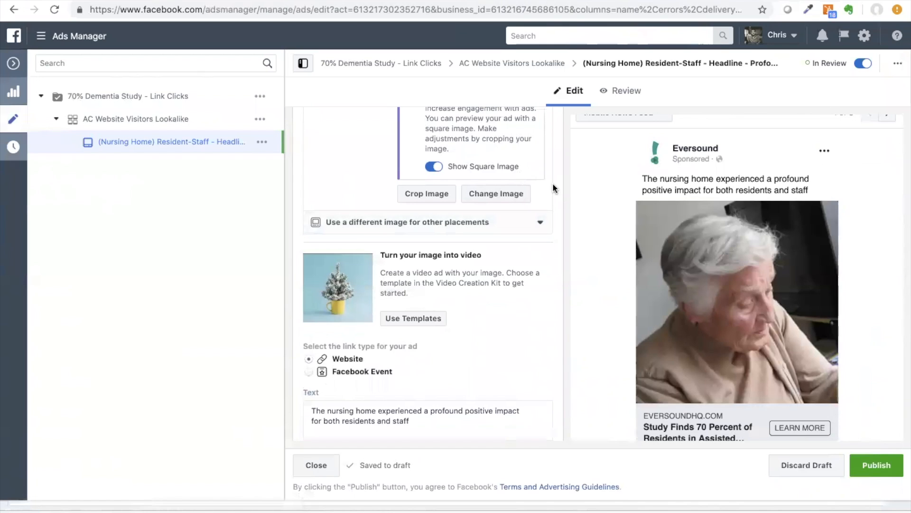
Step: Clear the ad's primary text and its website URL
{"action": "scroll", "coordinate": [553, 183], "scroll_direction": "up", "scroll_amount": 2}
{"action": "scroll", "coordinate": [556, 178], "scroll_direction": "down", "scroll_amount": 2}
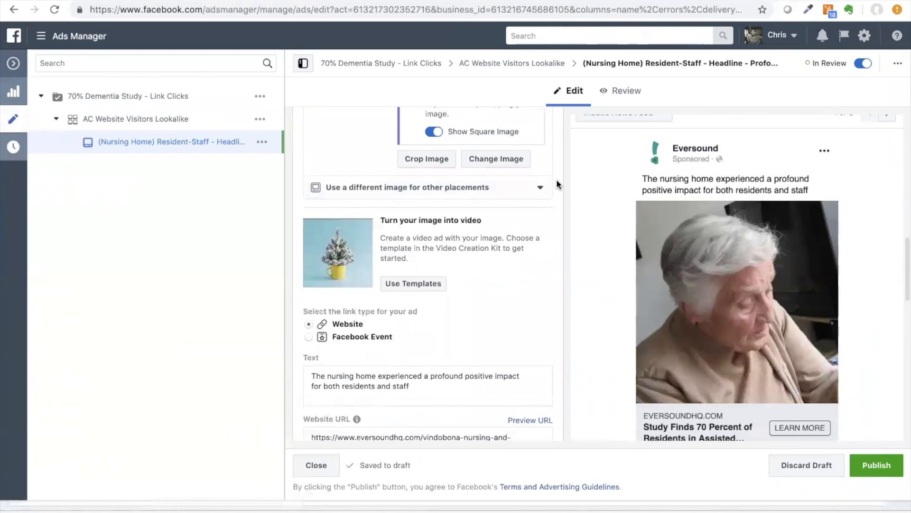
{"action": "scroll", "coordinate": [556, 178], "scroll_direction": "down", "scroll_amount": 1}
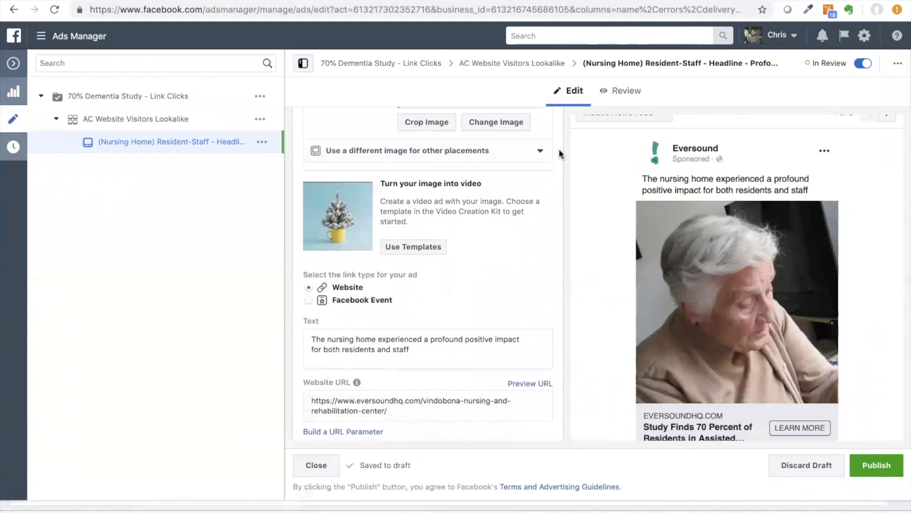
{"action": "scroll", "coordinate": [559, 149], "scroll_direction": "down", "scroll_amount": 3}
{"action": "left_click", "coordinate": [425, 201]}
{"action": "key", "text": "super+a"}
{"action": "key", "text": "BackSpace"}
{"action": "left_click", "coordinate": [389, 249]}
{"action": "key", "text": "super+a"}
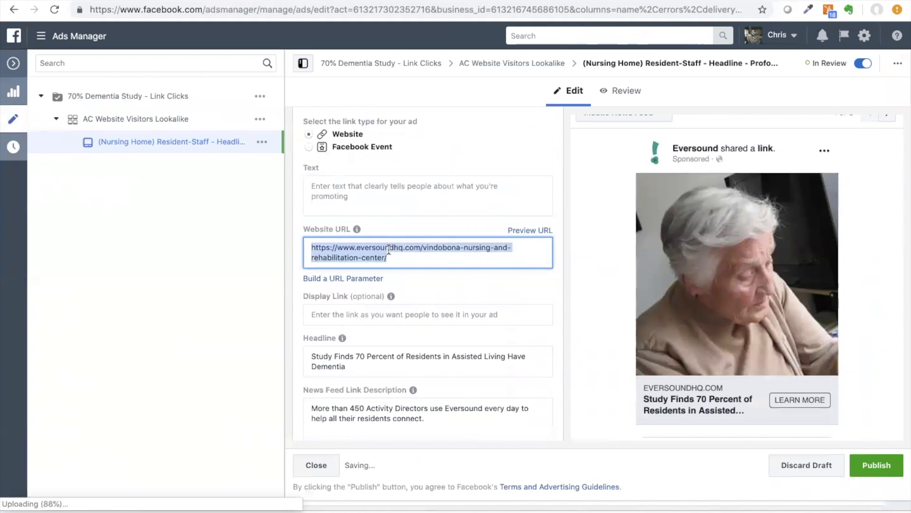
{"action": "key", "text": "BackSpace"}
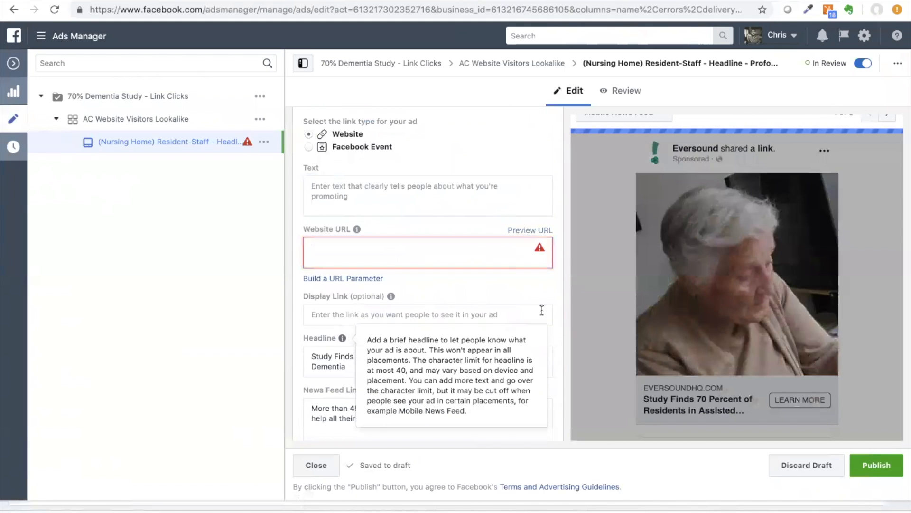
{"action": "left_click", "coordinate": [550, 287]}
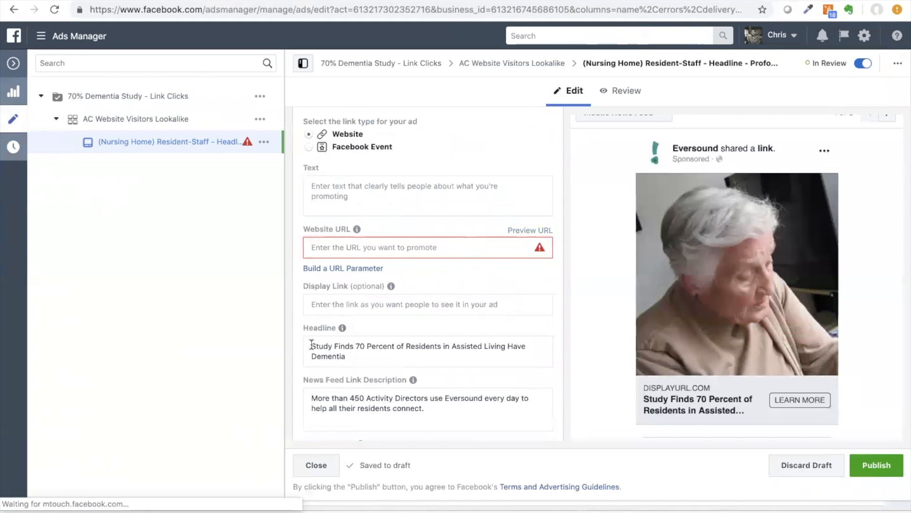
{"action": "left_click_drag", "start_coordinate": [311, 344], "coordinate": [358, 343]}
{"action": "left_click", "coordinate": [358, 345]}
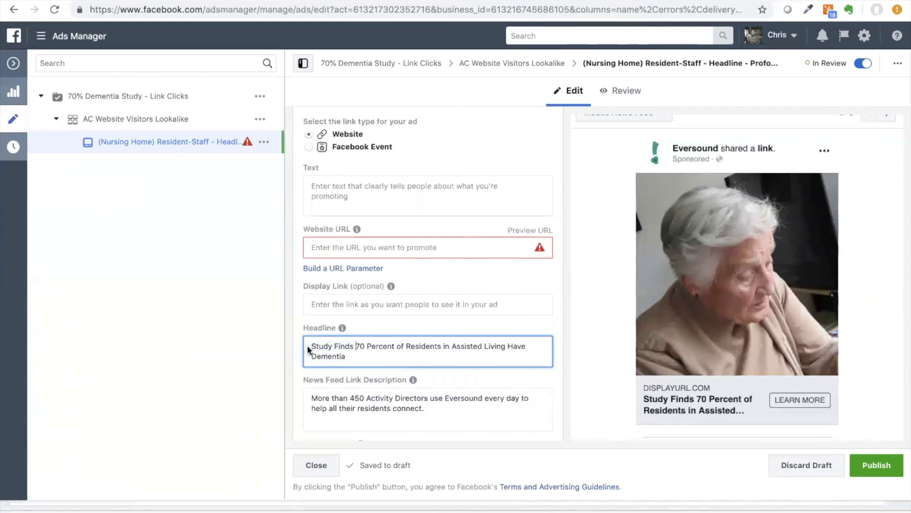
{"action": "left_click_drag", "start_coordinate": [313, 346], "coordinate": [358, 344]}
{"action": "left_click", "coordinate": [368, 351]}
Step: Delete the ad's News Feed link description
{"action": "left_click", "coordinate": [447, 399]}
{"action": "key", "text": "ctrl+a"}
{"action": "key", "text": "BackSpace"}
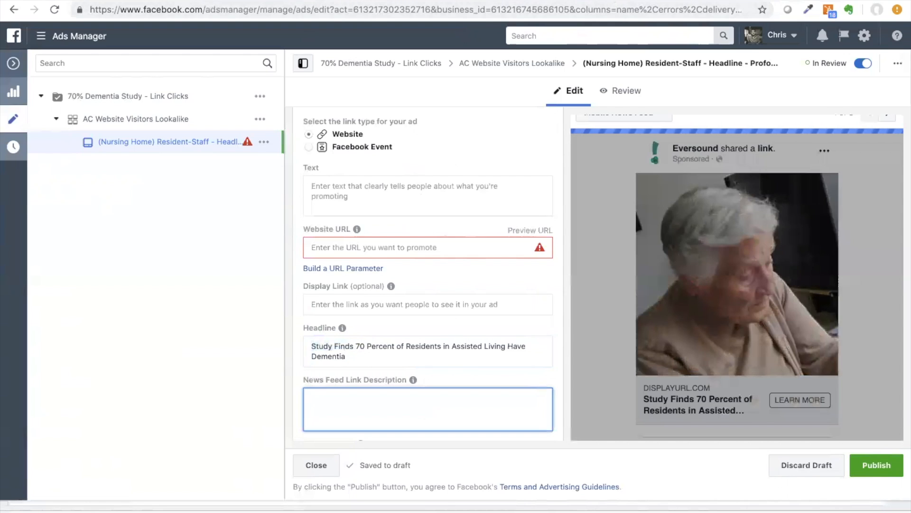
Step: Switch to the Dementia Clinical Case Draft 1 document and copy the sentence about data compiled from the 2010 National Survey of Residential Care
{"action": "key", "text": "ctrl+Tab"}
{"action": "left_click", "coordinate": [496, 269]}
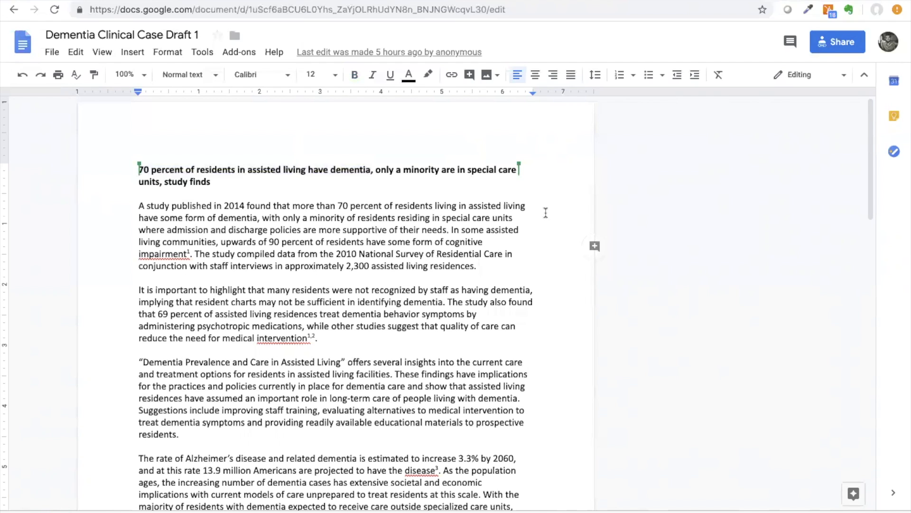
{"action": "scroll", "coordinate": [545, 212], "scroll_direction": "down", "scroll_amount": 2}
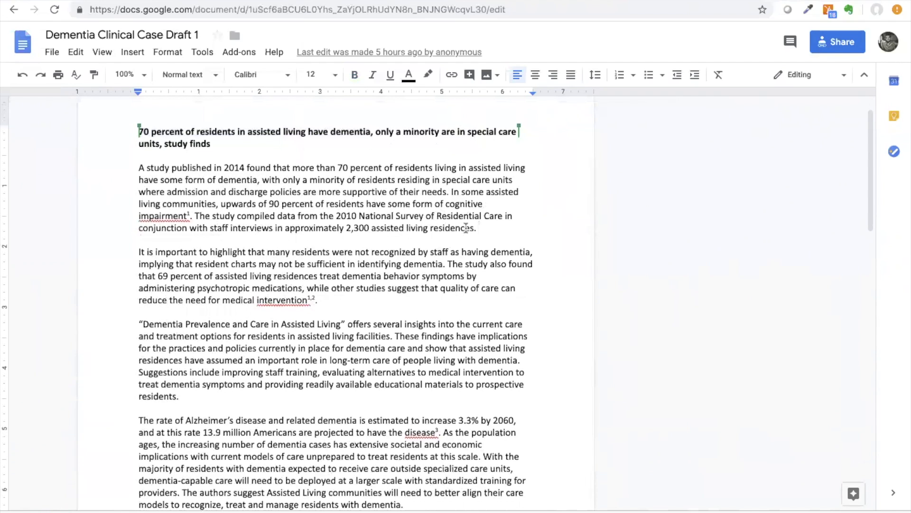
{"action": "left_click_drag", "start_coordinate": [481, 228], "coordinate": [197, 216]}
{"action": "key", "text": "ctrl+c"}
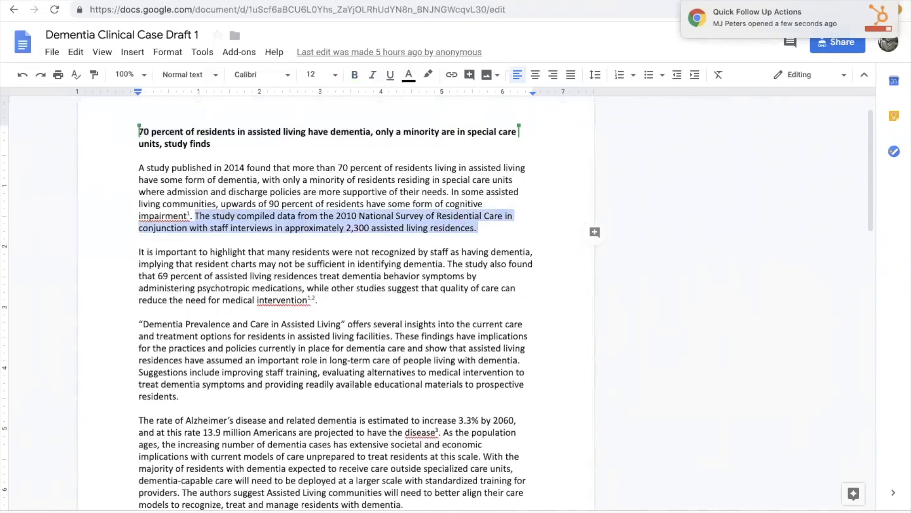
Step: Back in Ads Manager, paste the copied study sentence as the ad's primary text and remove its final period
{"action": "key", "text": "ctrl+Tab"}
{"action": "left_click_drag", "start_coordinate": [692, 20], "coordinate": [857, 20]}
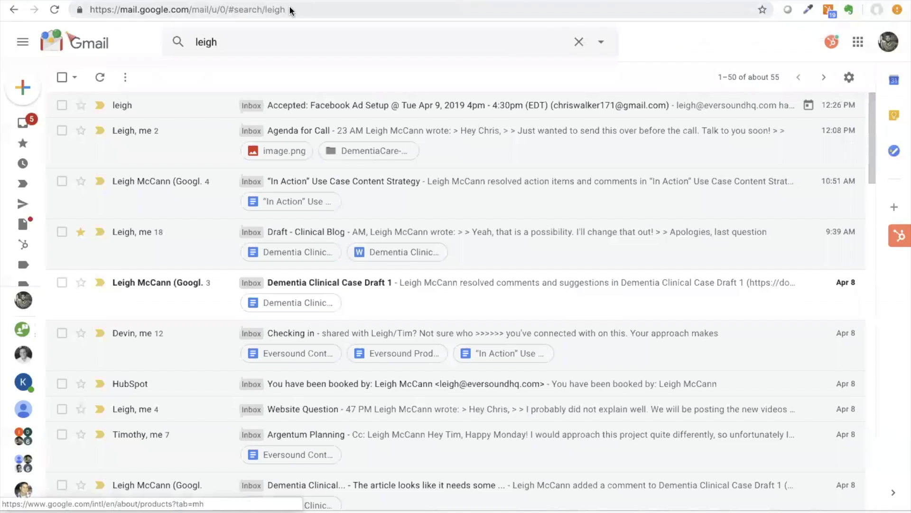
{"action": "key", "text": "ctrl+Tab"}
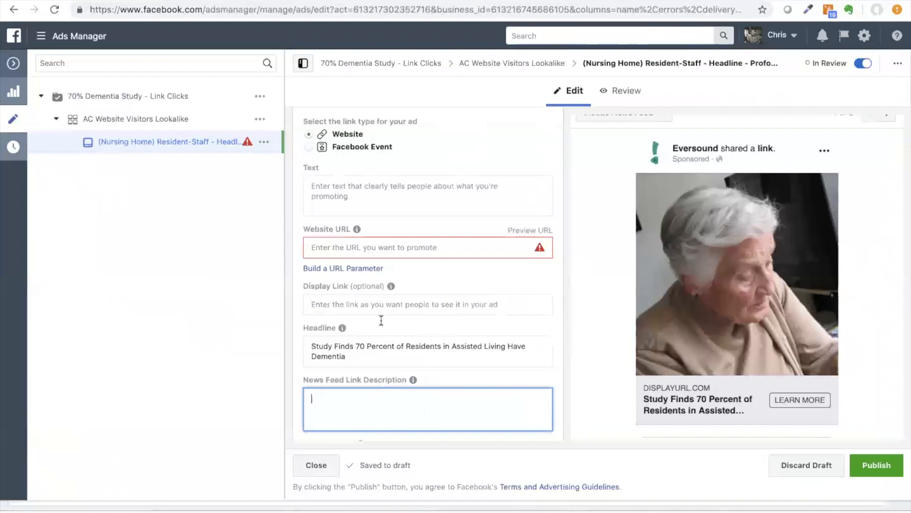
{"action": "left_click", "coordinate": [369, 195]}
{"action": "key", "text": "ctrl+v"}
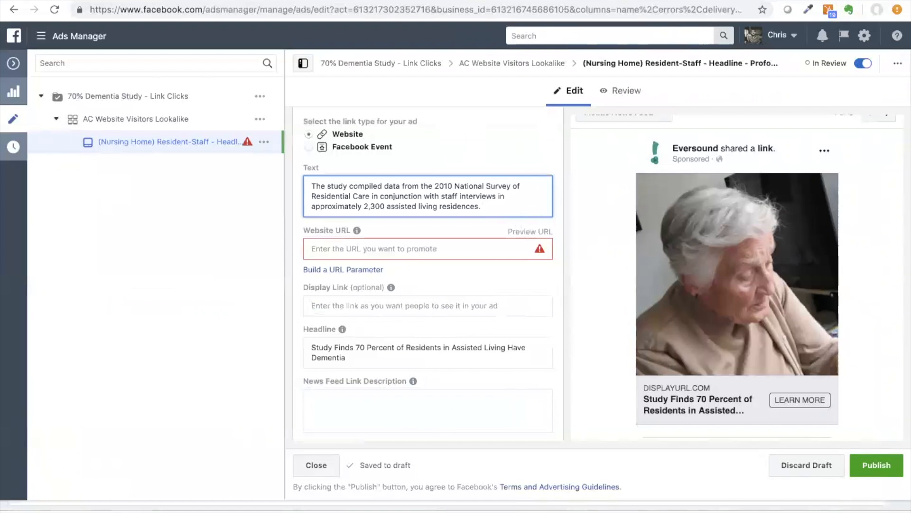
{"action": "left_click", "coordinate": [479, 151]}
{"action": "left_click", "coordinate": [315, 187]}
{"action": "key", "text": "Left"}
{"action": "left_click", "coordinate": [540, 146]}
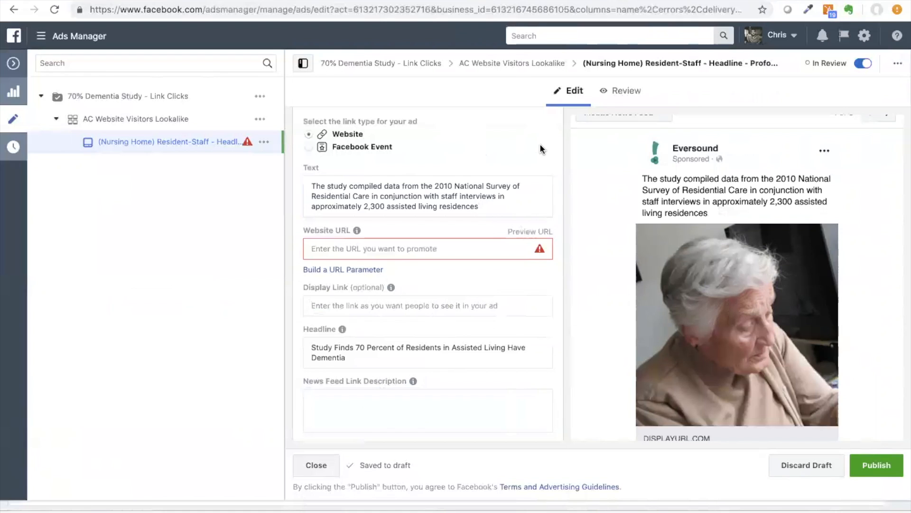
{"action": "scroll", "coordinate": [632, 185], "scroll_direction": "down", "scroll_amount": 1}
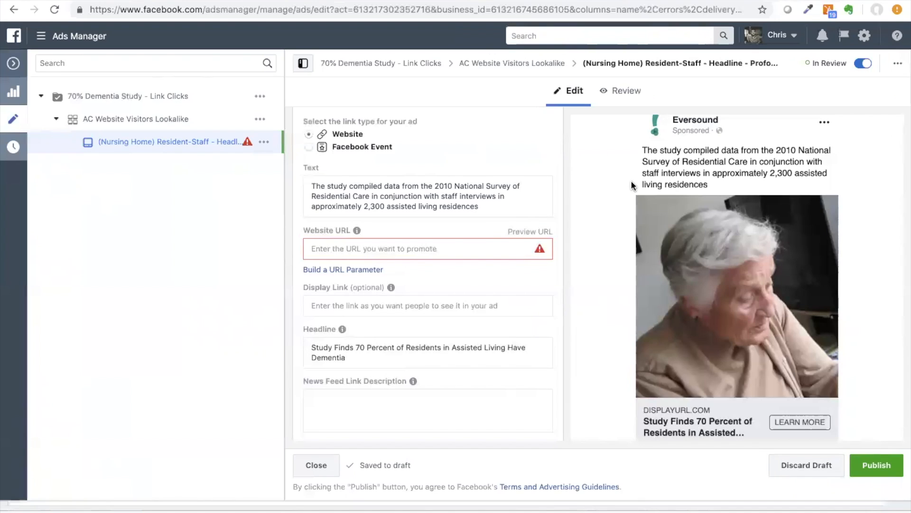
Step: From the draft document, copy "In some assisted living communities, upwards of 90 percent of residents have some form of cognitive impairment" for the ad's link description
{"action": "scroll", "coordinate": [541, 152], "scroll_direction": "down", "scroll_amount": 1}
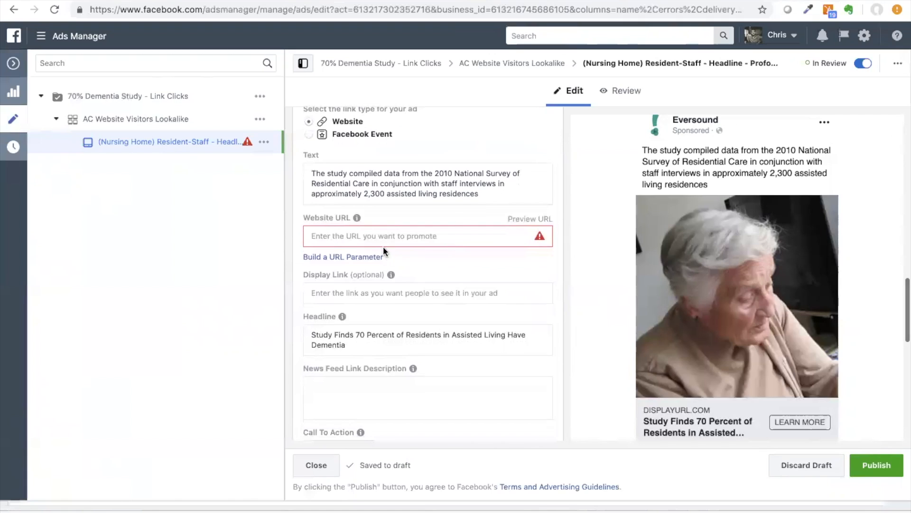
{"action": "left_click", "coordinate": [417, 234]}
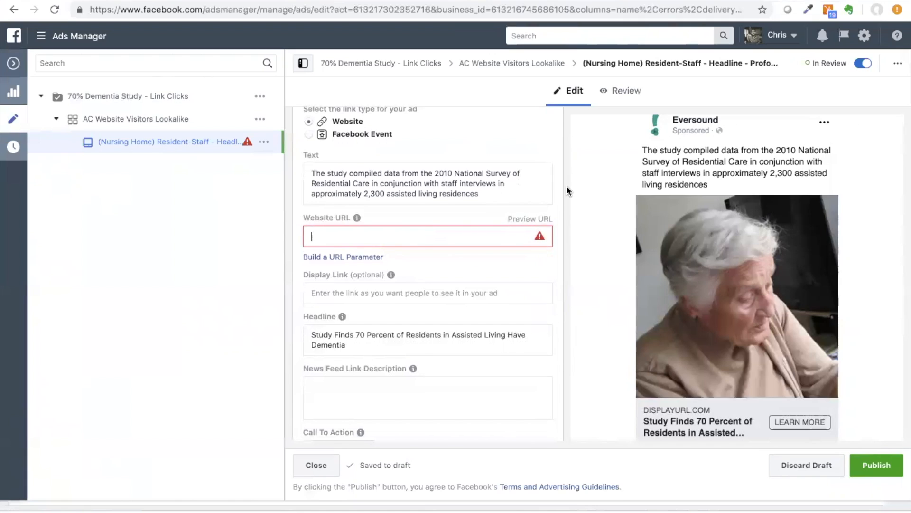
{"action": "scroll", "coordinate": [551, 180], "scroll_direction": "down", "scroll_amount": 2}
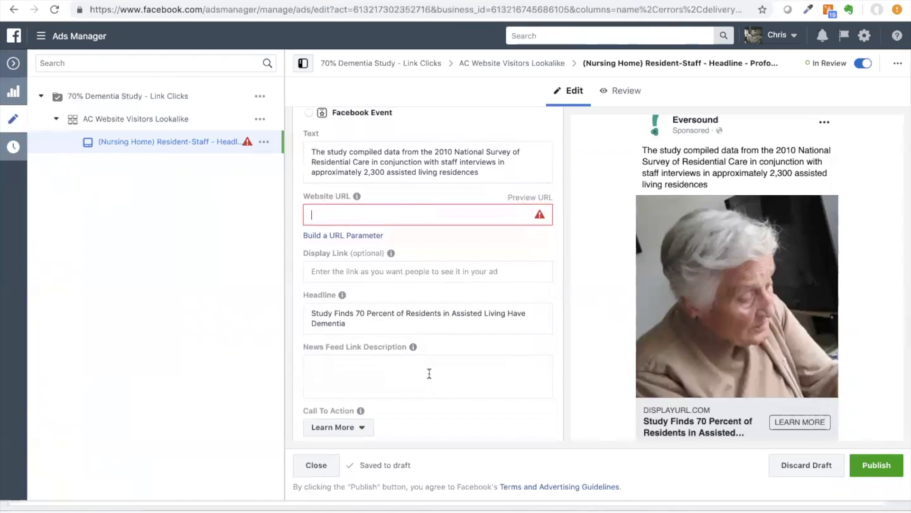
{"action": "left_click", "coordinate": [392, 375]}
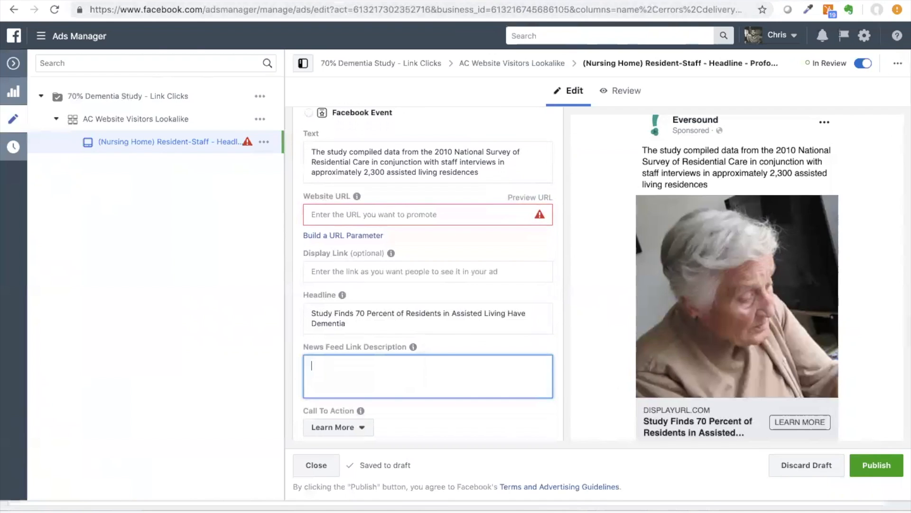
{"action": "key", "text": "ctrl+Tab"}
{"action": "left_click", "coordinate": [517, 220]}
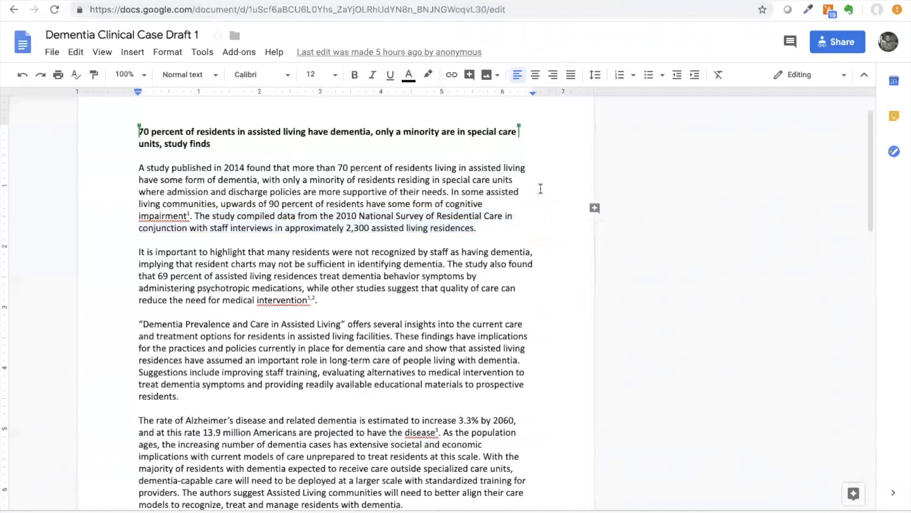
{"action": "scroll", "coordinate": [539, 187], "scroll_direction": "down", "scroll_amount": 1}
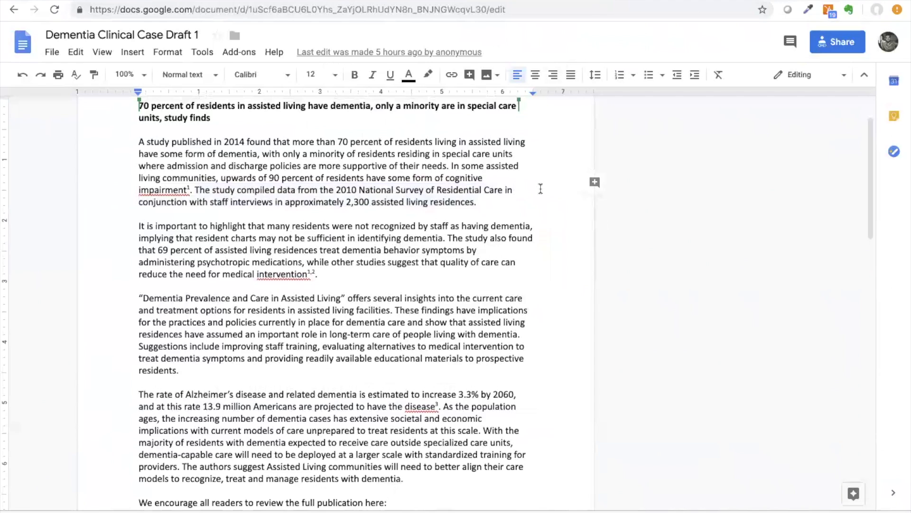
{"action": "scroll", "coordinate": [541, 188], "scroll_direction": "up", "scroll_amount": 1}
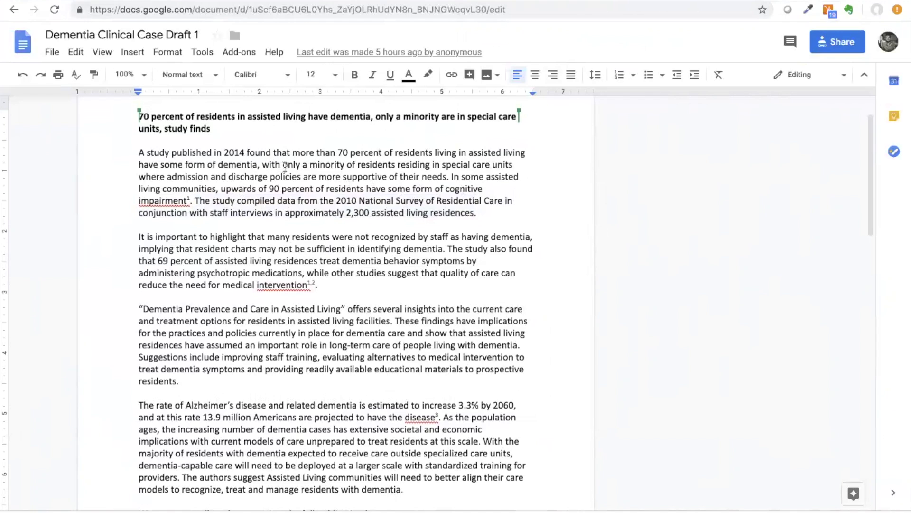
{"action": "left_click_drag", "start_coordinate": [283, 164], "coordinate": [429, 176]}
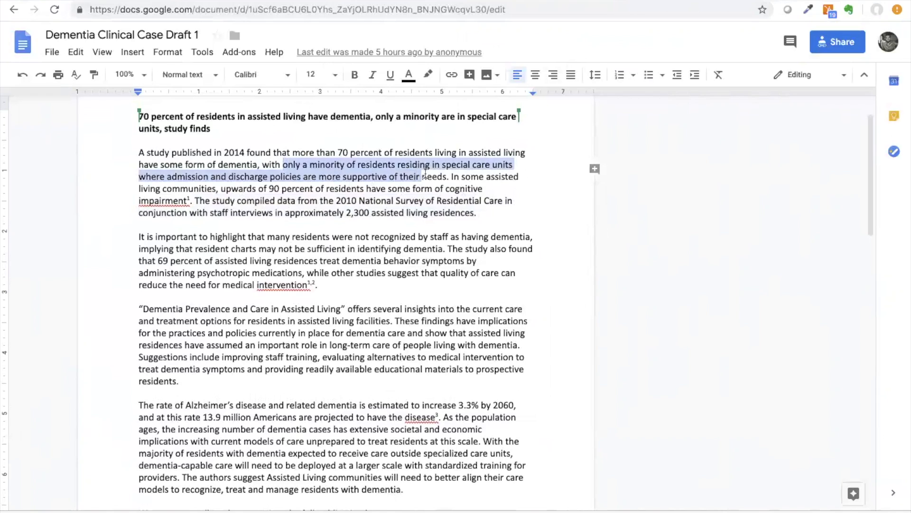
{"action": "left_click", "coordinate": [457, 177]}
{"action": "left_click_drag", "start_coordinate": [451, 177], "coordinate": [187, 197]}
{"action": "key", "text": "super+c"}
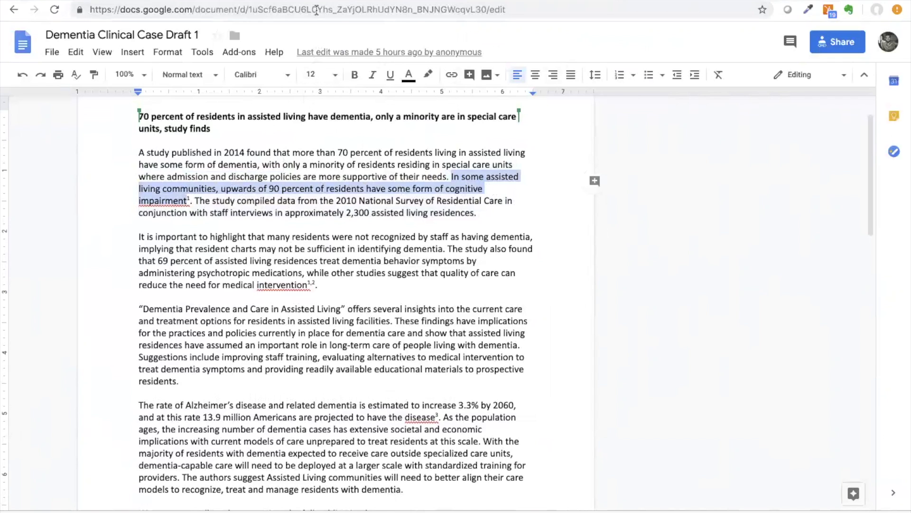
Step: Switch back to Ads Manager and paste the copied sentence into the ad's News Feed link description
{"action": "left_click", "coordinate": [109, 1]}
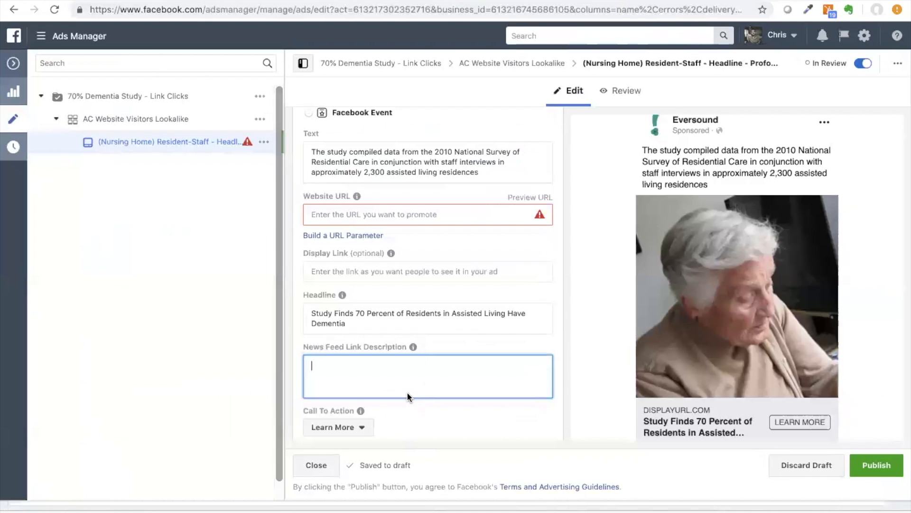
{"action": "key", "text": "super+v"}
{"action": "left_click", "coordinate": [556, 227]}
{"action": "scroll", "coordinate": [560, 232], "scroll_direction": "down", "scroll_amount": 2}
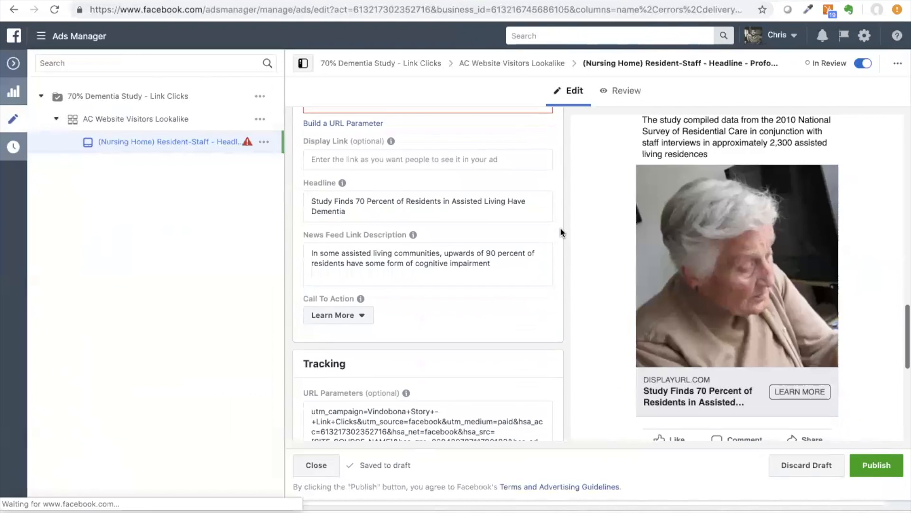
{"action": "scroll", "coordinate": [560, 231], "scroll_direction": "up", "scroll_amount": 3}
Step: Clear the old campaign's URL parameters from the ad's tracking settings
{"action": "scroll", "coordinate": [560, 232], "scroll_direction": "down", "scroll_amount": 5}
{"action": "left_click", "coordinate": [442, 326]}
{"action": "key", "text": "super+a"}
{"action": "key", "text": "BackSpace"}
{"action": "left_click", "coordinate": [543, 280]}
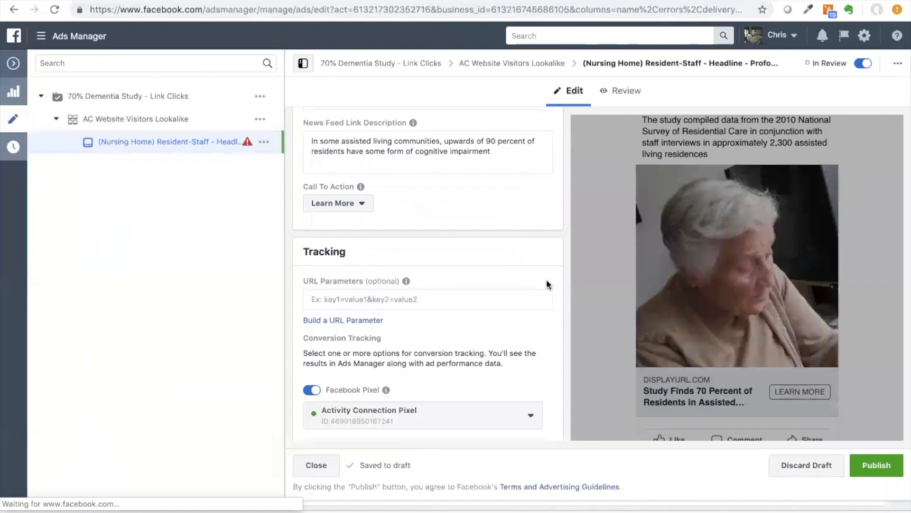
{"action": "scroll", "coordinate": [545, 252], "scroll_direction": "down", "scroll_amount": 3}
Step: Replace the ad name with "Old Lady (Square)"
{"action": "scroll", "coordinate": [544, 249], "scroll_direction": "up", "scroll_amount": 10}
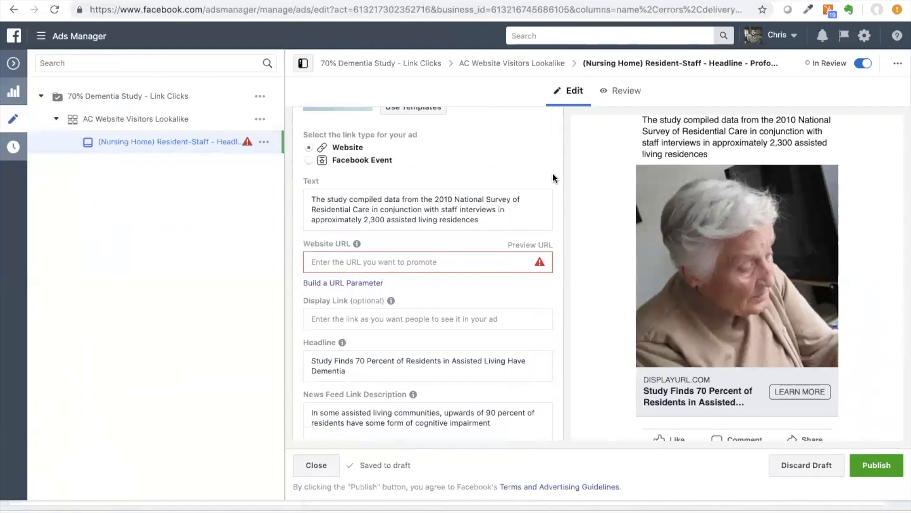
{"action": "scroll", "coordinate": [553, 175], "scroll_direction": "up", "scroll_amount": 1}
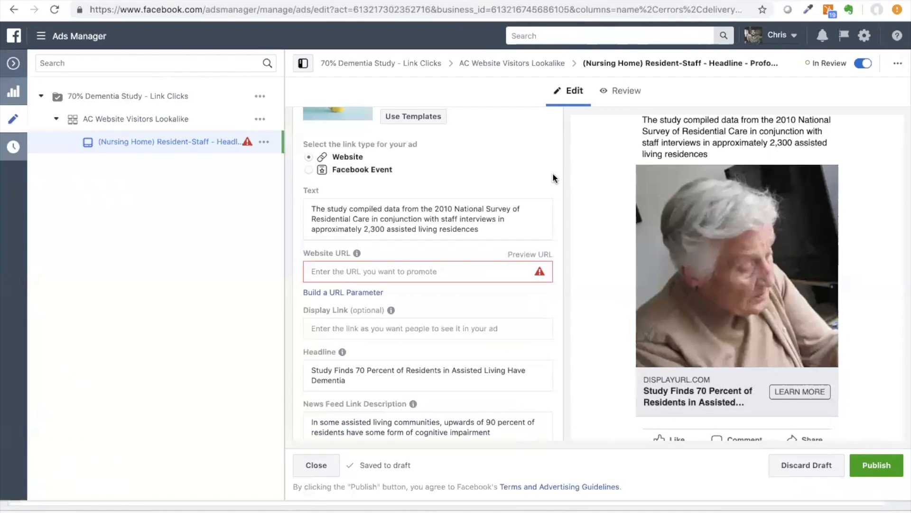
{"action": "scroll", "coordinate": [552, 175], "scroll_direction": "up", "scroll_amount": 2}
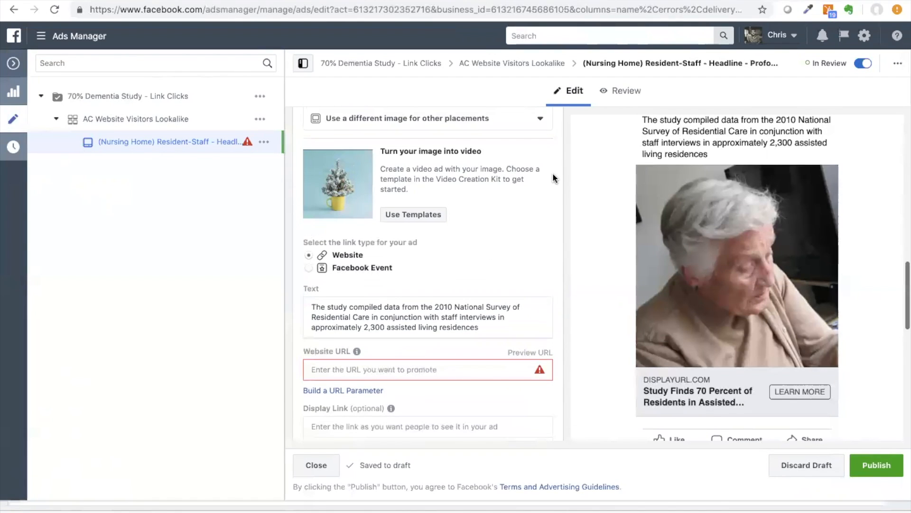
{"action": "scroll", "coordinate": [553, 175], "scroll_direction": "up", "scroll_amount": 5}
{"action": "scroll", "coordinate": [553, 178], "scroll_direction": "up", "scroll_amount": 10}
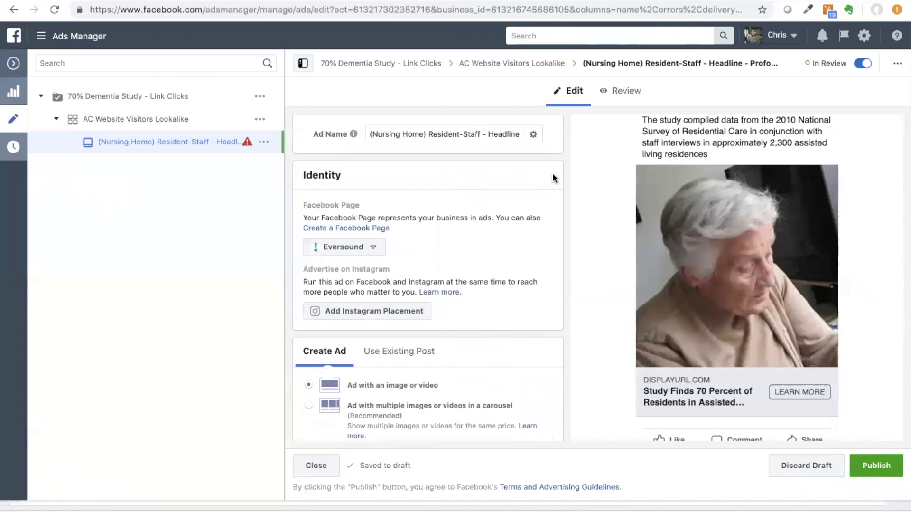
{"action": "triple_click", "coordinate": [429, 135]}
{"action": "key", "text": "BackSpace"}
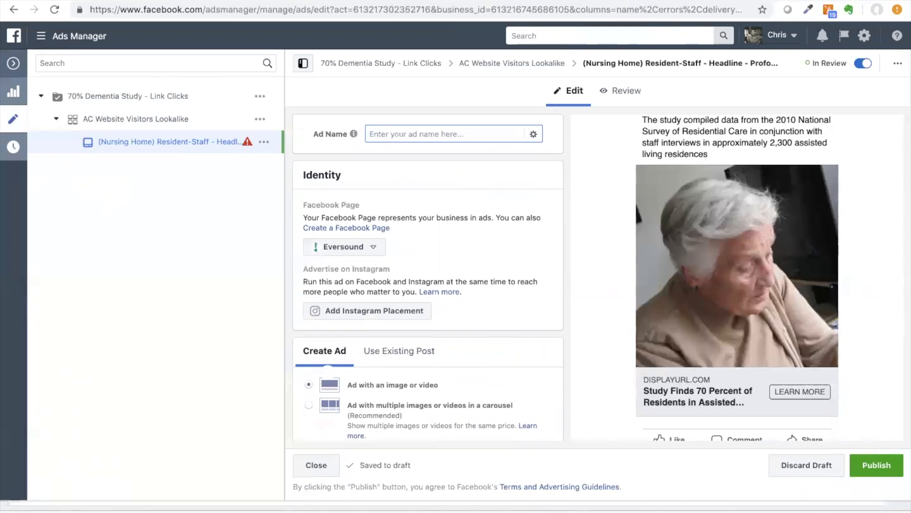
{"action": "type", "text": "Old Lady"}
{"action": "type", "text": " - Square"}
{"action": "key", "text": "BackSpace"}
{"action": "key", "text": "BackSpace"}
{"action": "key", "text": "BackSpace"}
{"action": "key", "text": "BackSpace"}
{"action": "key", "text": "BackSpace"}
{"action": "key", "text": "BackSpace"}
{"action": "type", "text": "(Square)"}
Step: Extend the ad name with "- Study Finds 70 - Compiled Data" to identify its headline and text
{"action": "left_click", "coordinate": [402, 134]}
{"action": "left_click", "coordinate": [464, 131]}
{"action": "type", "text": "Study Finds 70"}
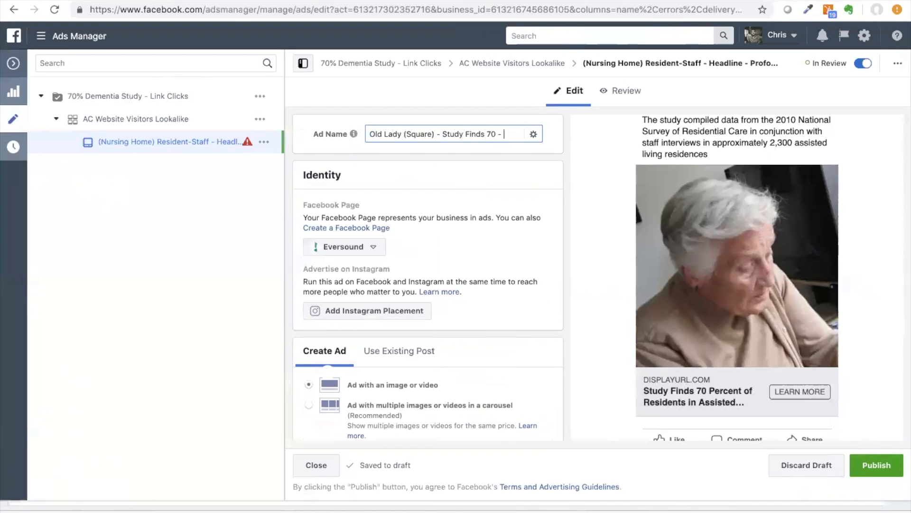
{"action": "scroll", "coordinate": [687, 371], "scroll_direction": "up", "scroll_amount": 2}
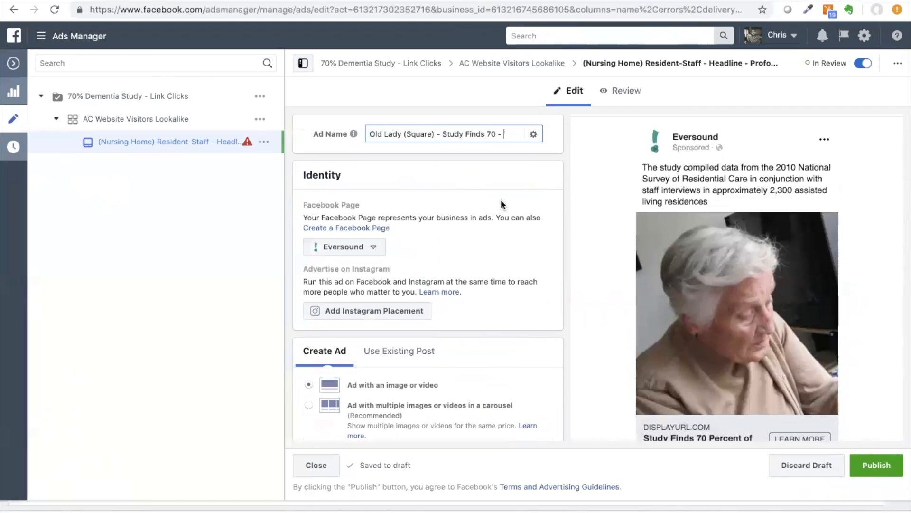
{"action": "type", "text": "- Compiled Data"}
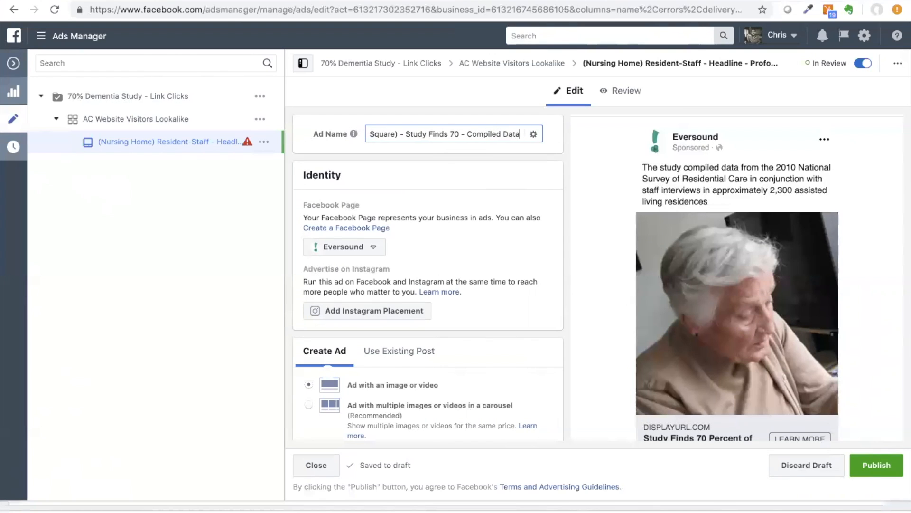
{"action": "left_click", "coordinate": [554, 172]}
Step: Review the ad's full name, square image and primary text, and check the warning on the Website URL field
{"action": "scroll", "coordinate": [554, 170], "scroll_direction": "down", "scroll_amount": 2}
{"action": "scroll", "coordinate": [555, 170], "scroll_direction": "up", "scroll_amount": 2}
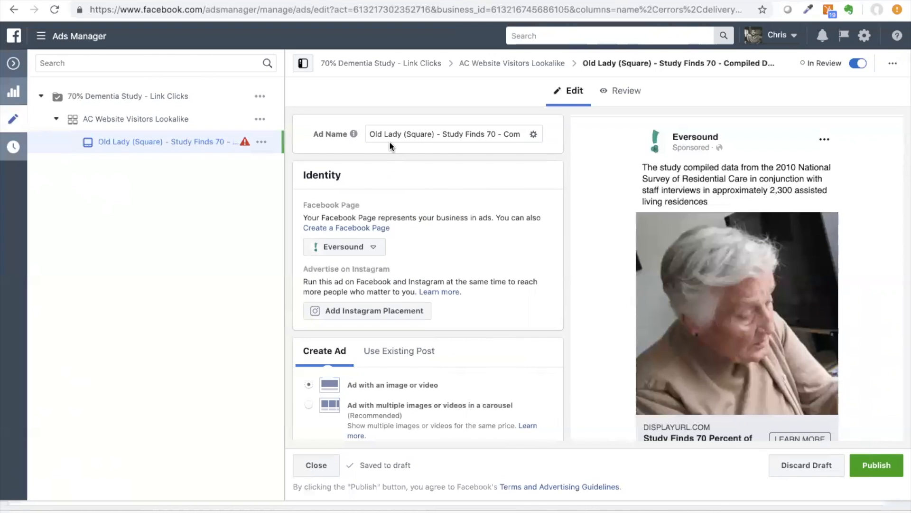
{"action": "left_click_drag", "start_coordinate": [369, 134], "coordinate": [556, 136]}
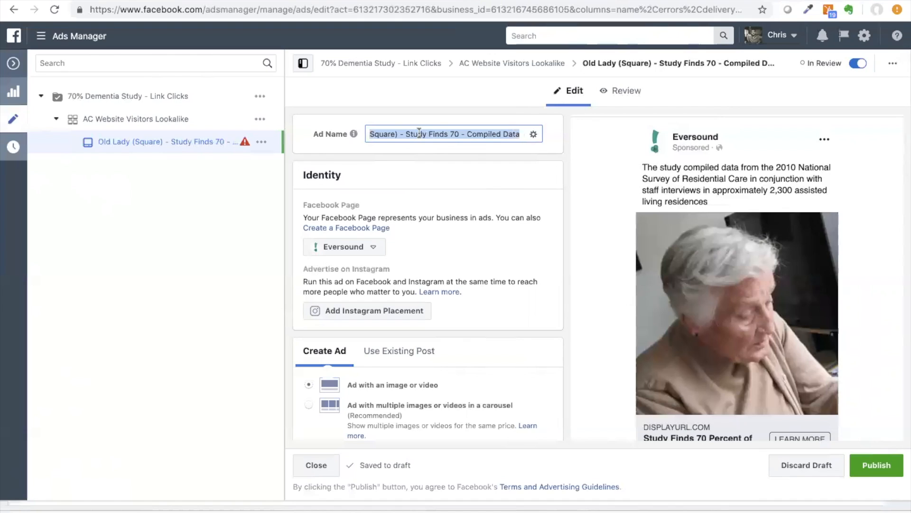
{"action": "left_click", "coordinate": [479, 205]}
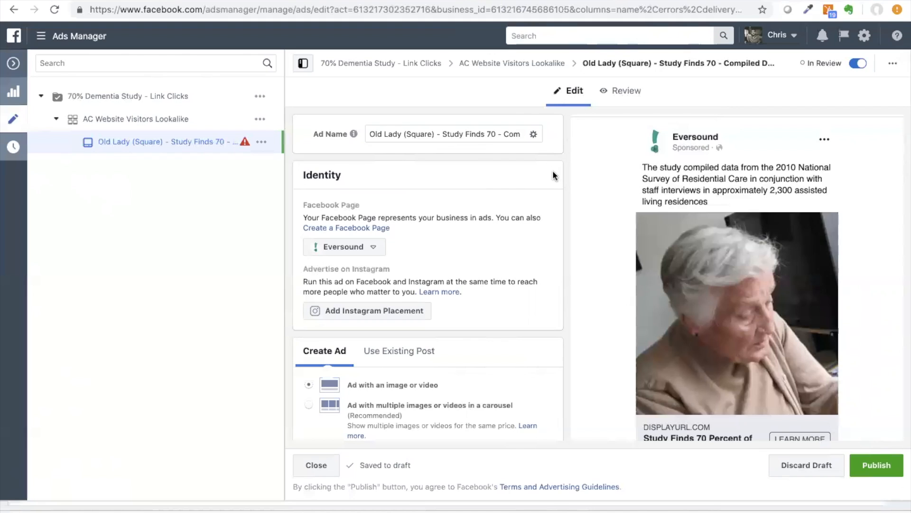
{"action": "scroll", "coordinate": [553, 175], "scroll_direction": "down", "scroll_amount": 10}
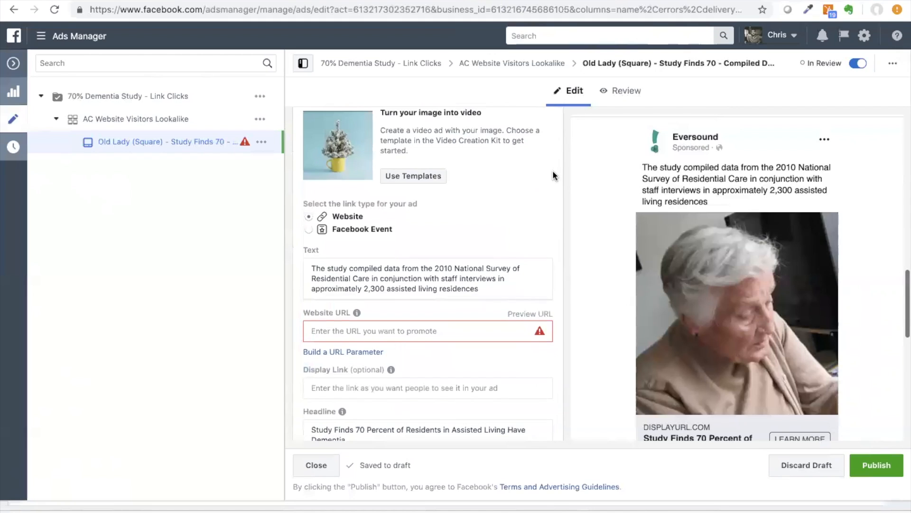
{"action": "scroll", "coordinate": [553, 176], "scroll_direction": "up", "scroll_amount": 10}
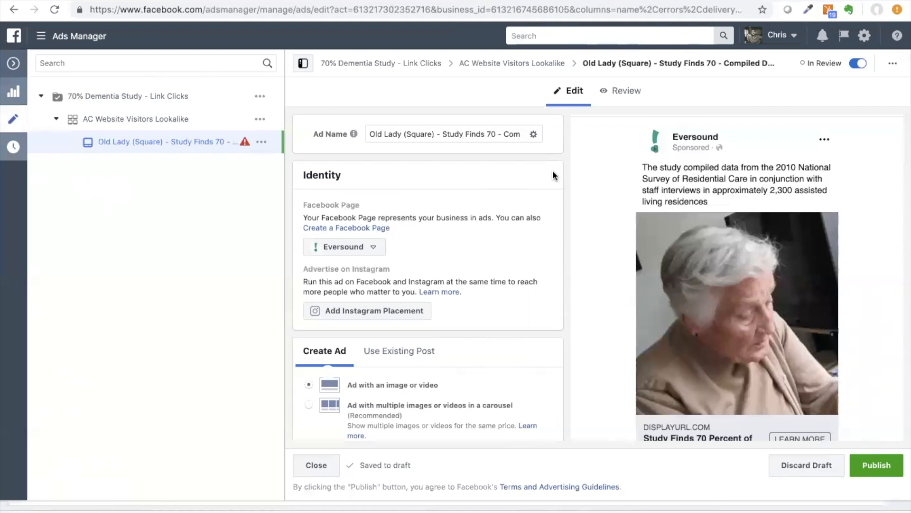
{"action": "scroll", "coordinate": [506, 242], "scroll_direction": "down", "scroll_amount": 5}
{"action": "scroll", "coordinate": [426, 165], "scroll_direction": "down", "scroll_amount": 1}
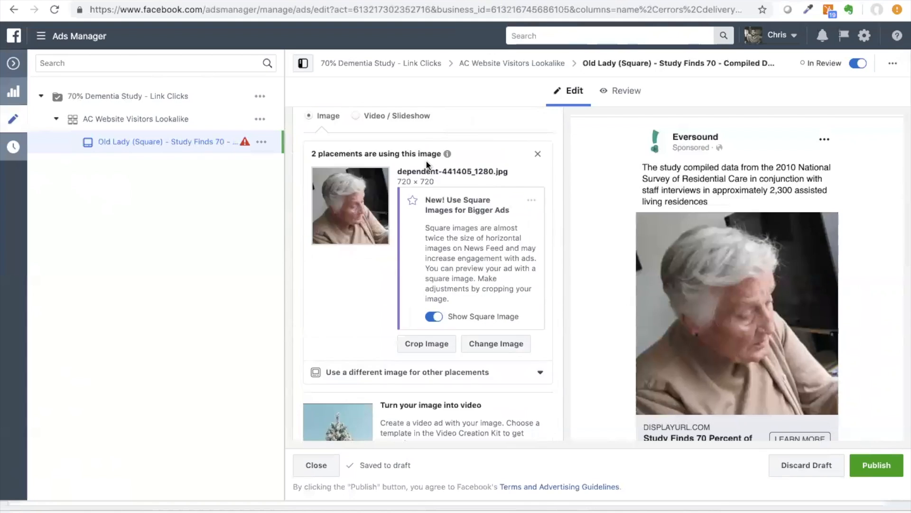
{"action": "scroll", "coordinate": [426, 165], "scroll_direction": "down", "scroll_amount": 5}
{"action": "mouse_move", "coordinate": [539, 362]}
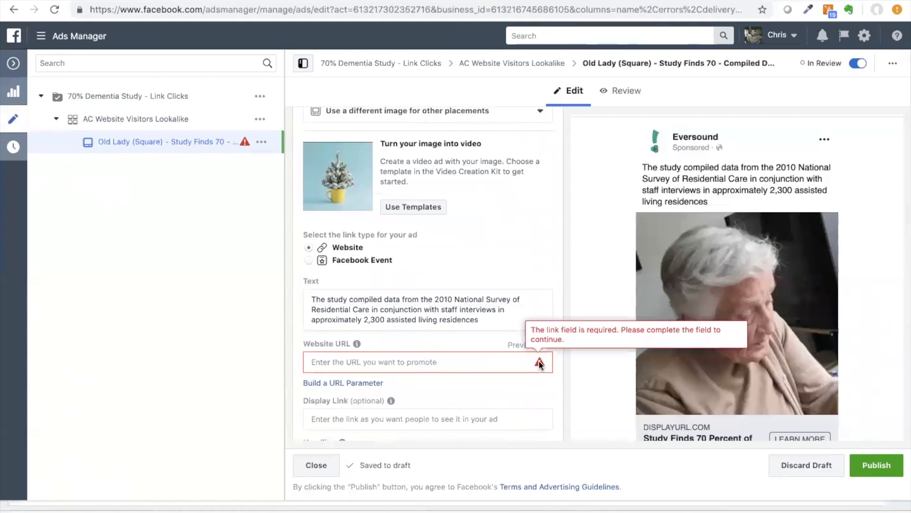
{"action": "left_click", "coordinate": [447, 362]}
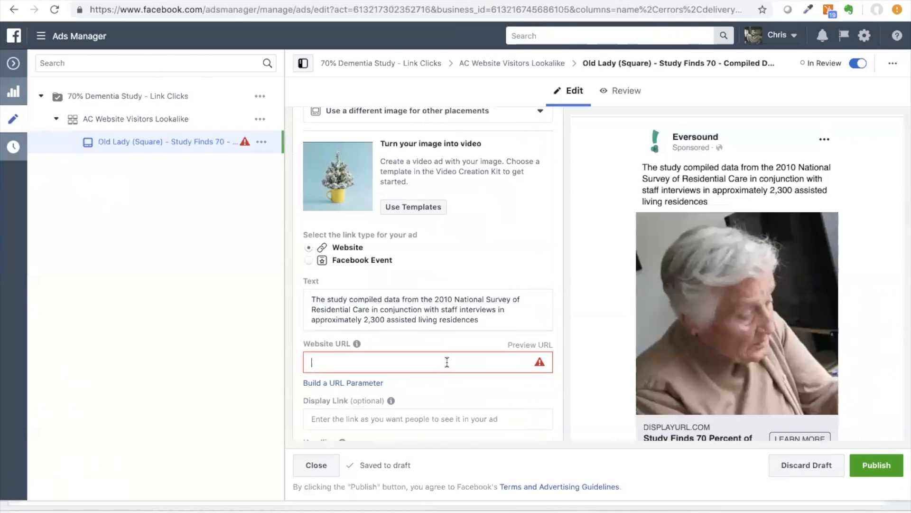
{"action": "key", "text": "super+t"}
{"action": "type", "text": "ever"}
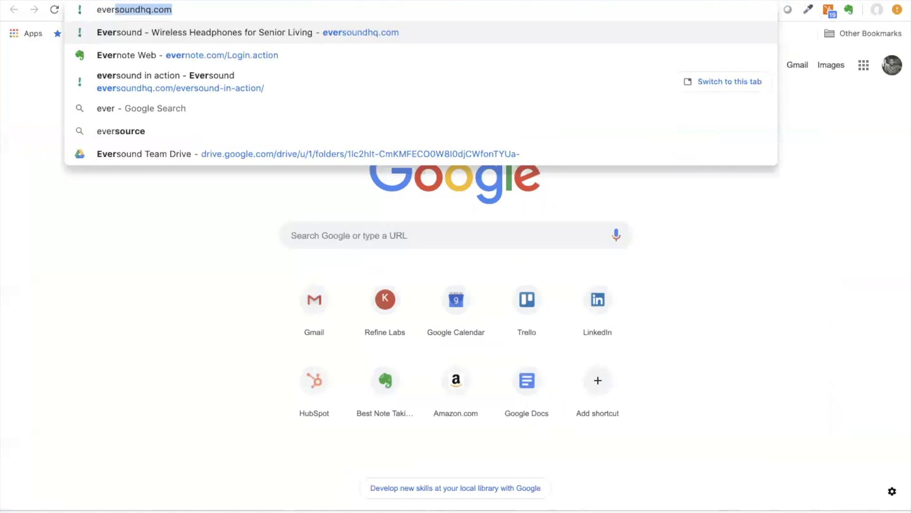
{"action": "key", "text": "Return"}
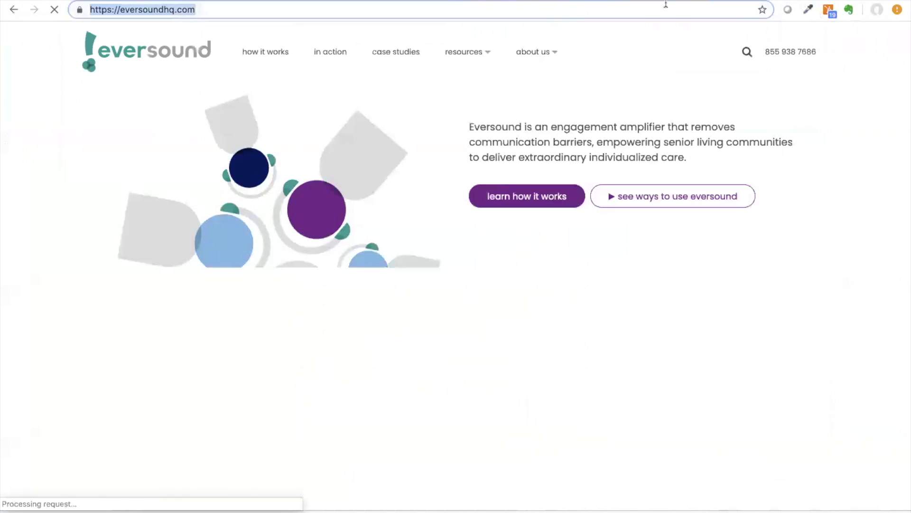
{"action": "key", "text": "super+w"}
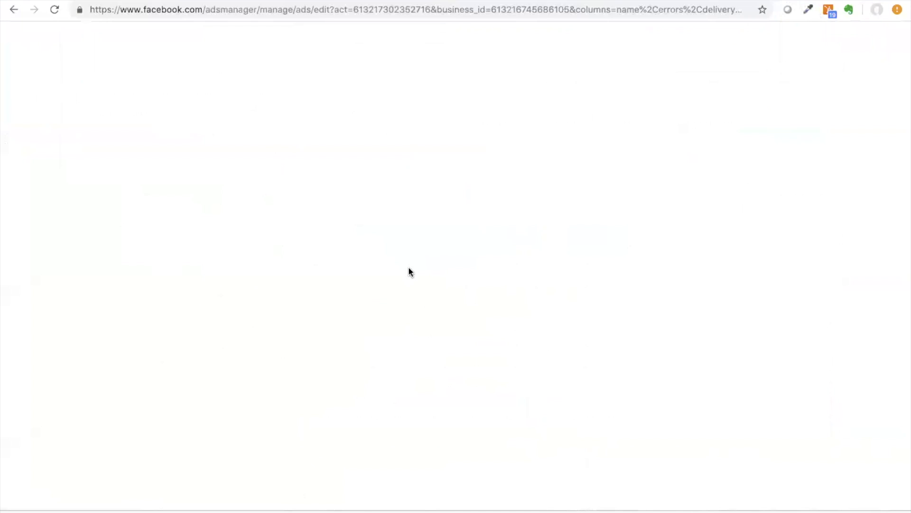
{"action": "left_click", "coordinate": [393, 363]}
{"action": "type", "text": "https://eversoundhq.com/"}
{"action": "scroll", "coordinate": [489, 346], "scroll_direction": "down", "scroll_amount": 2}
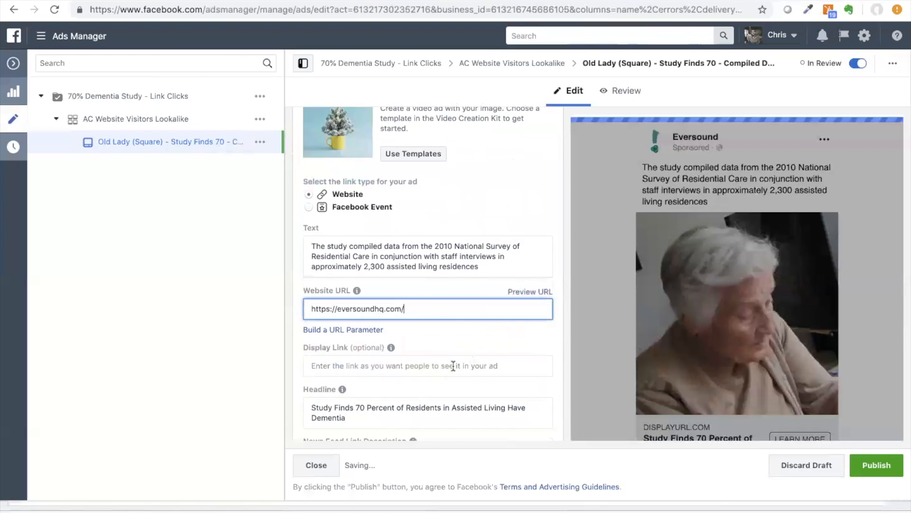
{"action": "left_click", "coordinate": [529, 329]}
{"action": "scroll", "coordinate": [559, 213], "scroll_direction": "down", "scroll_amount": 1}
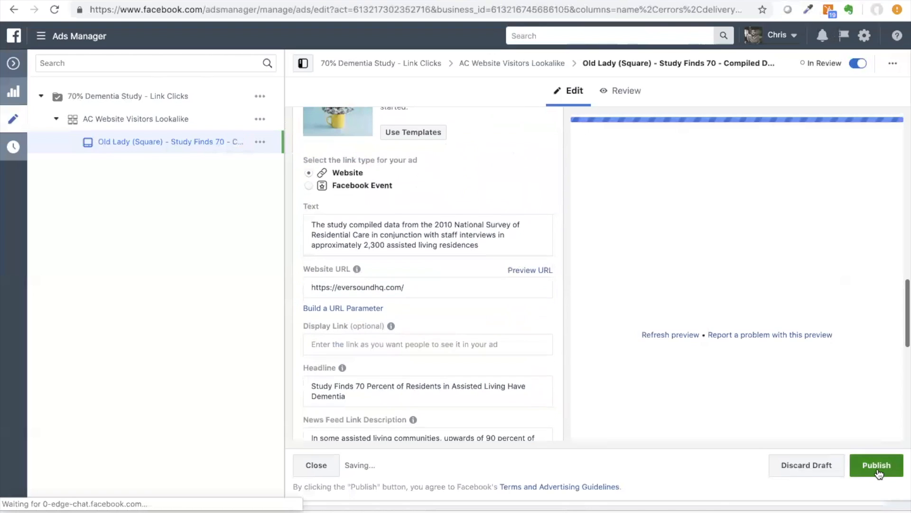
Step: Publish the updated ad and make a quick duplicate of it in the same ad set
{"action": "left_click", "coordinate": [877, 468]}
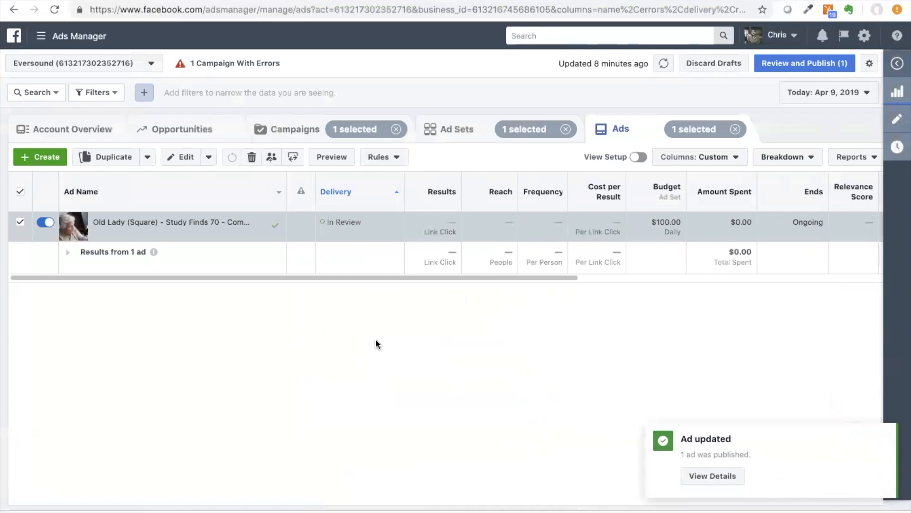
{"action": "left_click", "coordinate": [147, 161]}
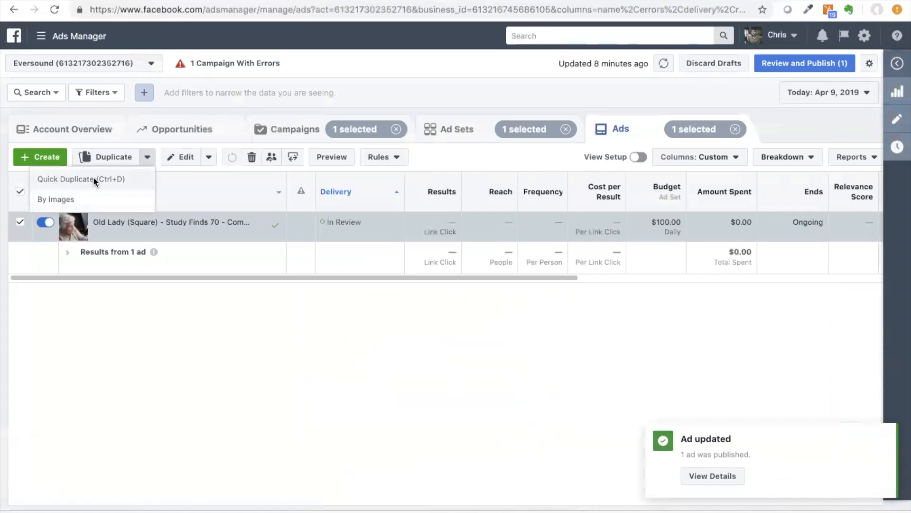
{"action": "left_click", "coordinate": [93, 178]}
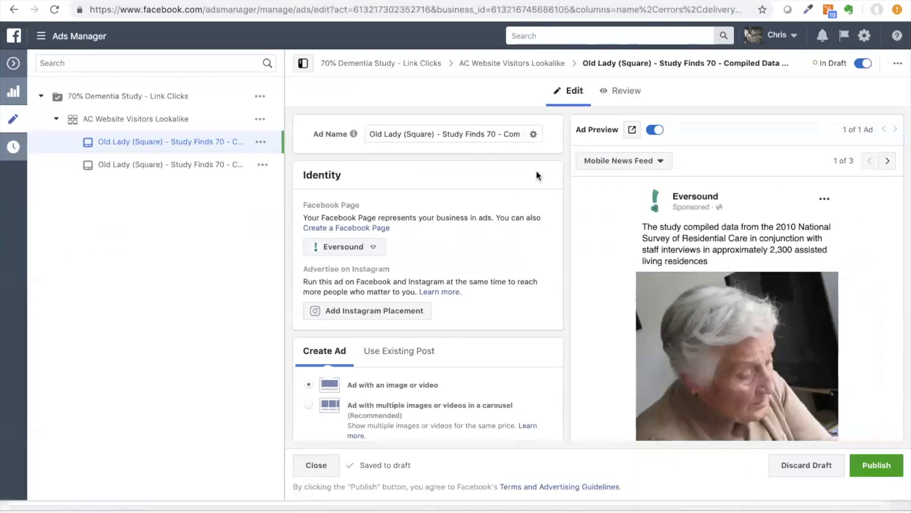
Step: Examine the Dementia Clinical Case Draft 1 document for an alternative to the duplicate ad's "Study Finds 70" headline
{"action": "left_click_drag", "start_coordinate": [496, 134], "coordinate": [440, 133]}
{"action": "left_click", "coordinate": [470, 147]}
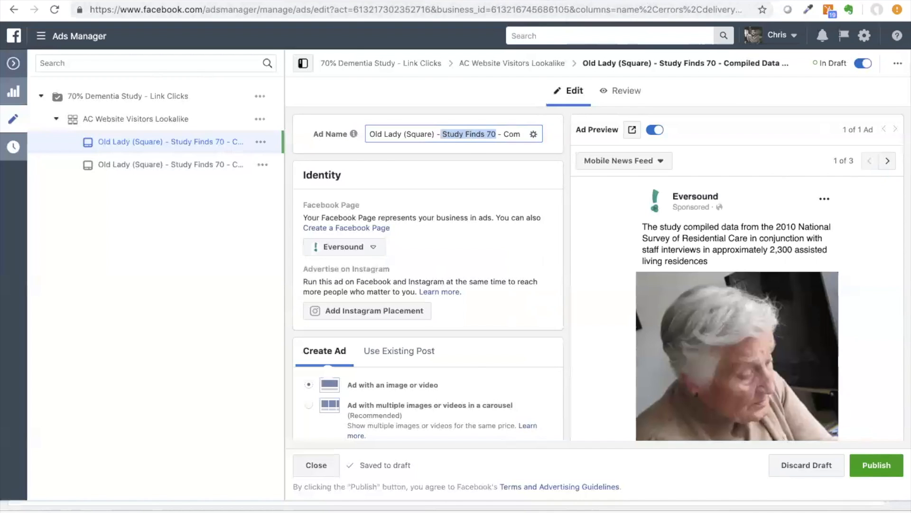
{"action": "key", "text": "ctrl+Tab"}
{"action": "scroll", "coordinate": [528, 204], "scroll_direction": "up", "scroll_amount": 2}
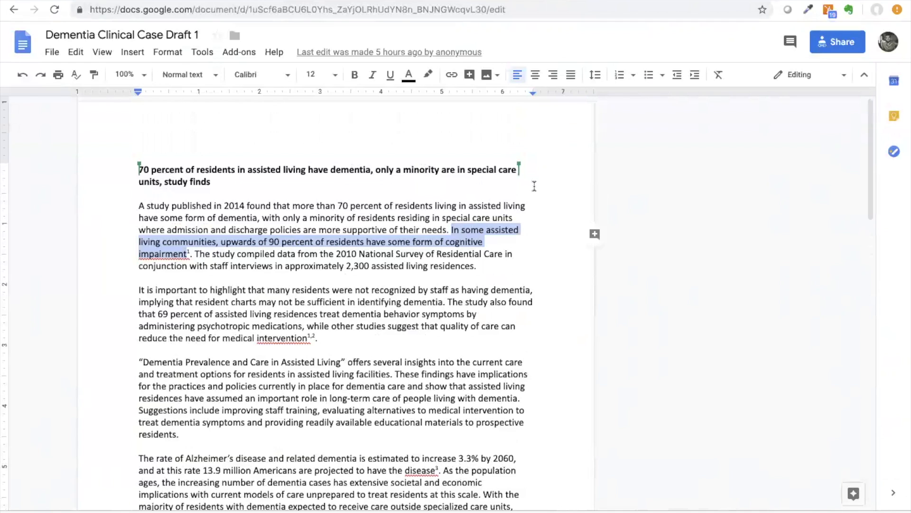
{"action": "scroll", "coordinate": [535, 186], "scroll_direction": "down", "scroll_amount": 1}
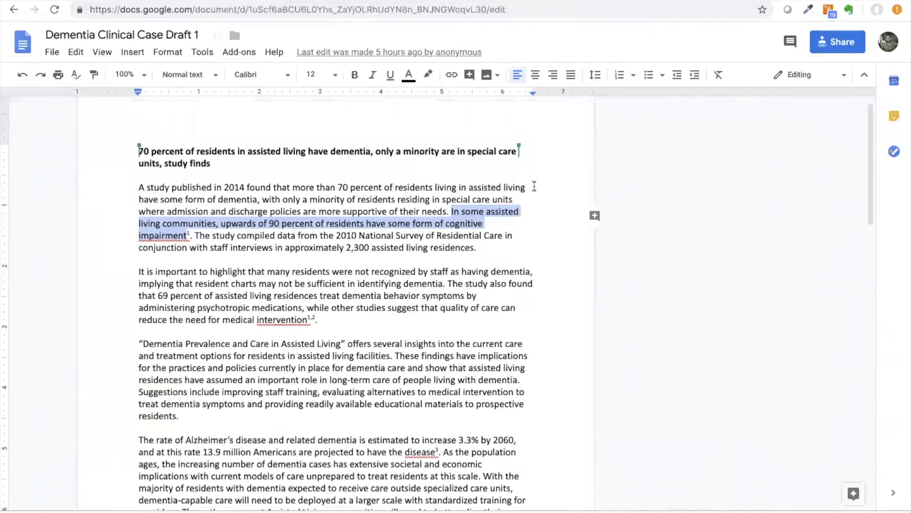
{"action": "left_click", "coordinate": [510, 200]}
{"action": "left_click", "coordinate": [535, 154]}
{"action": "scroll", "coordinate": [534, 122], "scroll_direction": "down", "scroll_amount": 3}
{"action": "scroll", "coordinate": [535, 124], "scroll_direction": "down", "scroll_amount": 1}
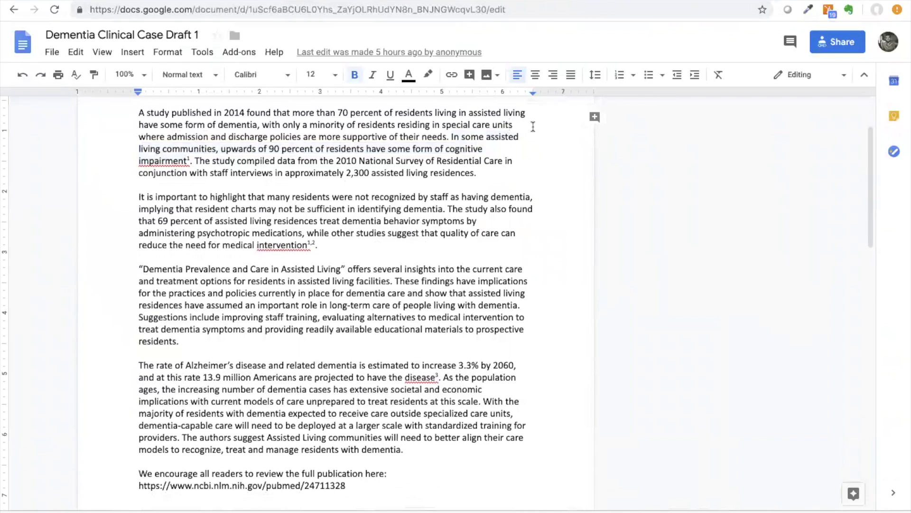
{"action": "scroll", "coordinate": [534, 126], "scroll_direction": "up", "scroll_amount": 4}
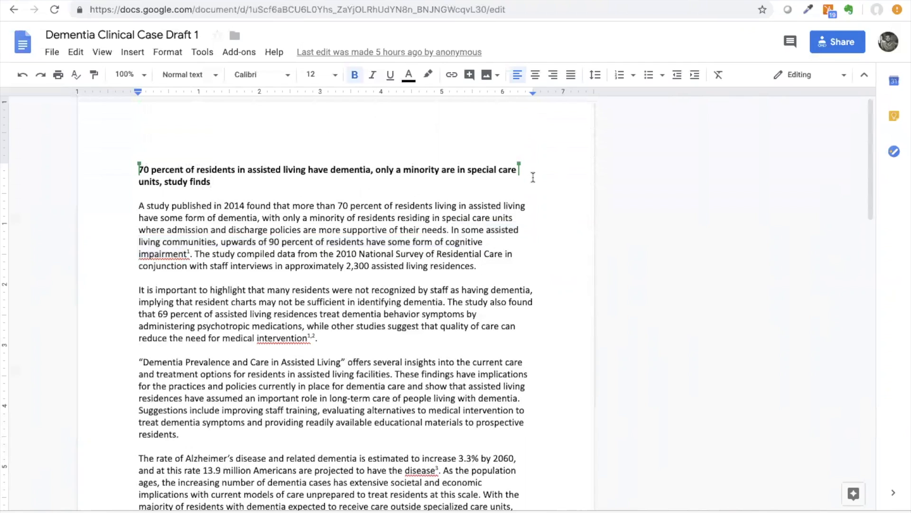
{"action": "mouse_move", "coordinate": [533, 186]}
Step: Copy the document title from "residents in assisted living" to its end and paste it after "Study Finds" in the ad's headline, replacing the rest
{"action": "left_click", "coordinate": [256, 183]}
{"action": "left_click_drag", "start_coordinate": [198, 169], "coordinate": [214, 184]}
{"action": "key", "text": "ctrl+c"}
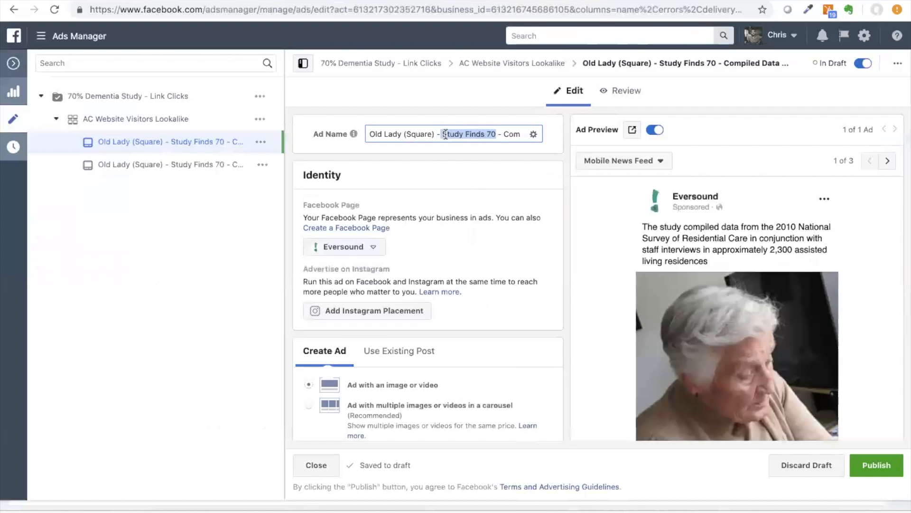
{"action": "scroll", "coordinate": [506, 304], "scroll_direction": "down", "scroll_amount": 12}
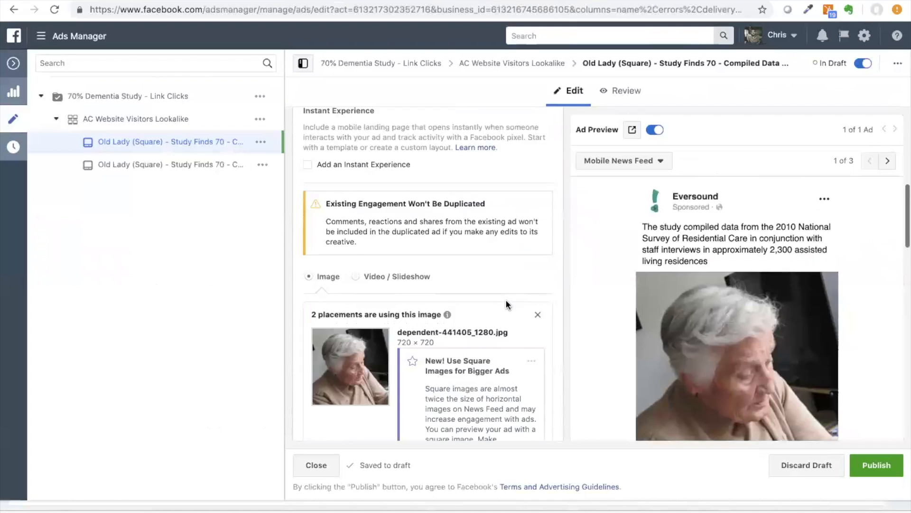
{"action": "scroll", "coordinate": [506, 303], "scroll_direction": "down", "scroll_amount": 8}
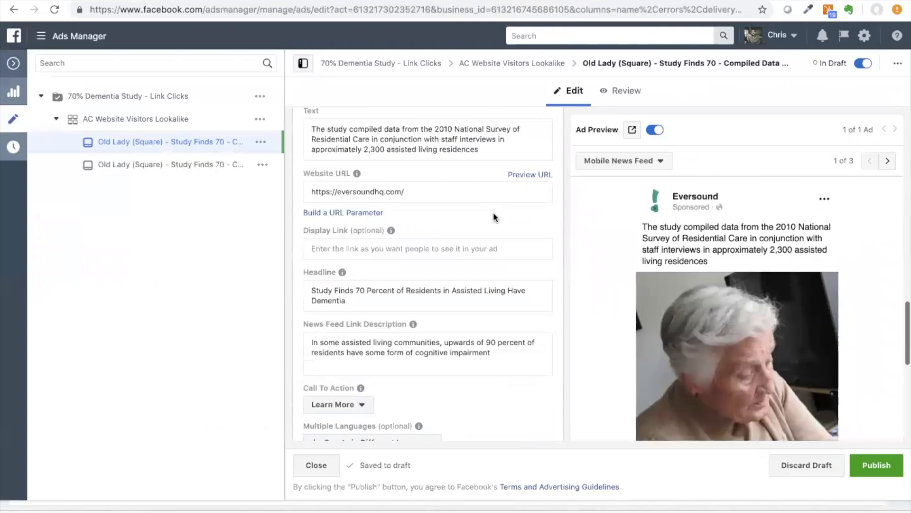
{"action": "left_click", "coordinate": [373, 256]}
{"action": "left_click", "coordinate": [356, 246], "text": "shift"}
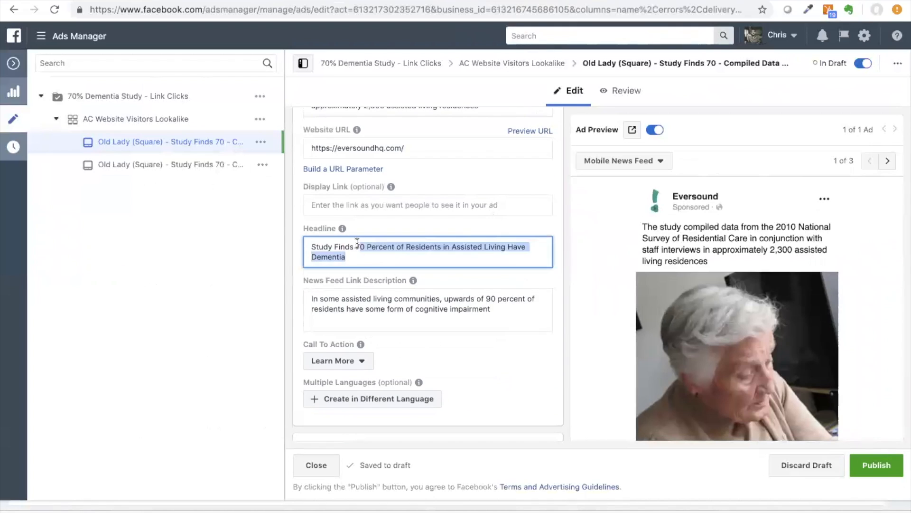
{"action": "key", "text": "ctrl+v"}
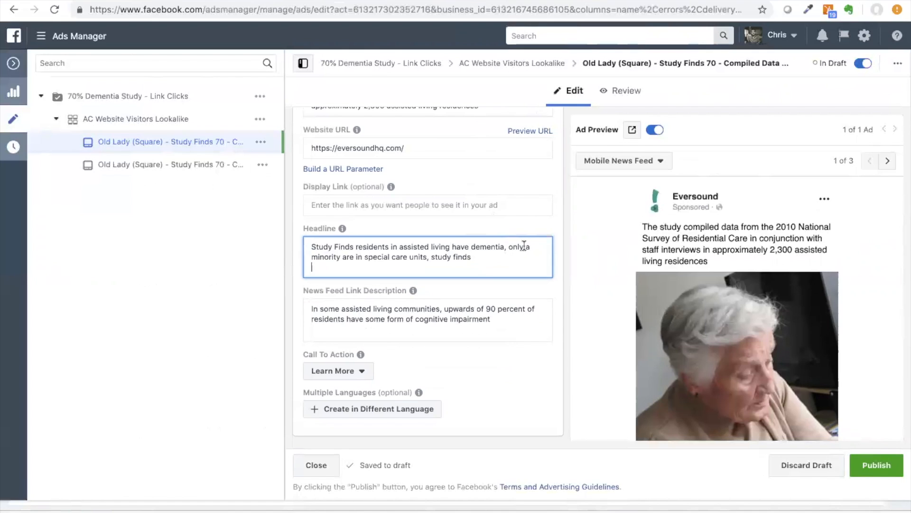
Step: Replace "residents in assisted living have dementia, only" in the headline with "Only"
{"action": "left_click_drag", "start_coordinate": [523, 246], "coordinate": [357, 244]}
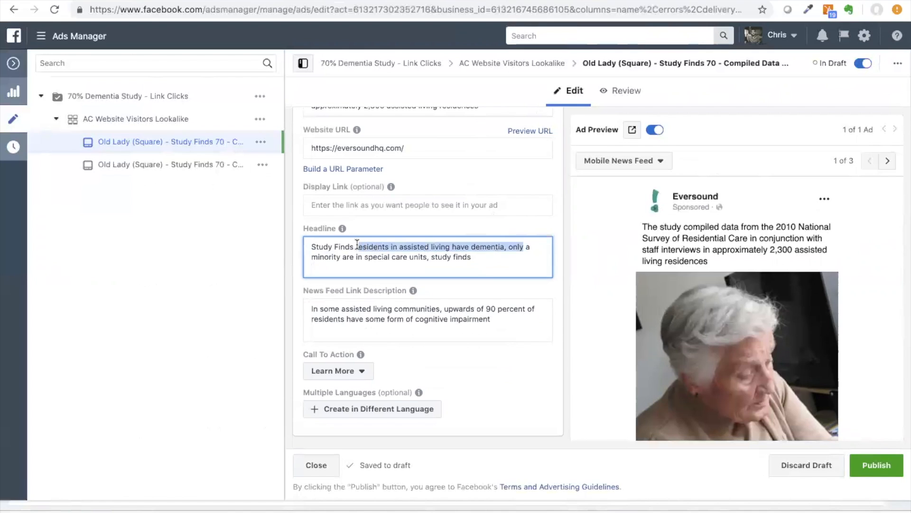
{"action": "type", "text": "Only"}
{"action": "left_click", "coordinate": [357, 244]}
{"action": "key", "text": "BackSpace"}
{"action": "key", "text": "BackSpace"}
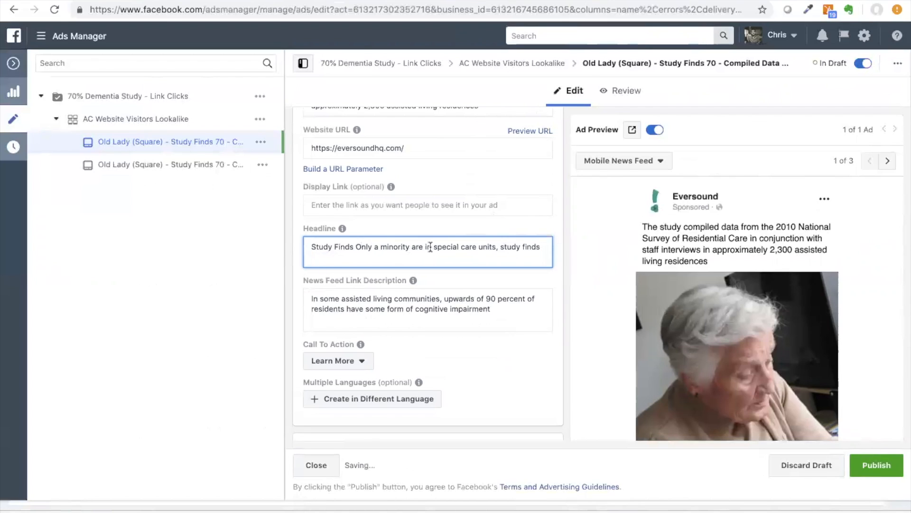
Step: Insert "of Residents with Dementia" after "minority" in the headline
{"action": "left_click", "coordinate": [412, 247]}
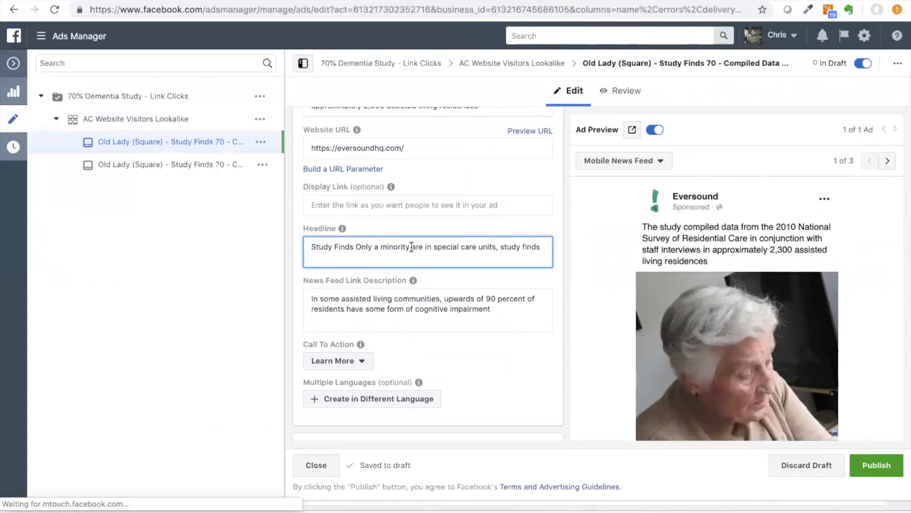
{"action": "type", "text": "of Residnts"}
{"action": "key", "text": "BackSpace"}
{"action": "key", "text": "BackSpace"}
{"action": "key", "text": "BackSpace"}
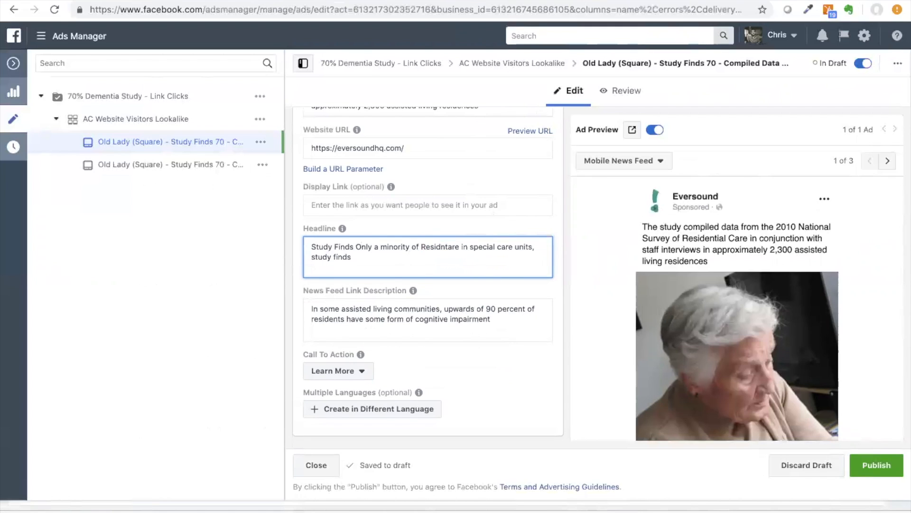
{"action": "type", "text": "ents with "}
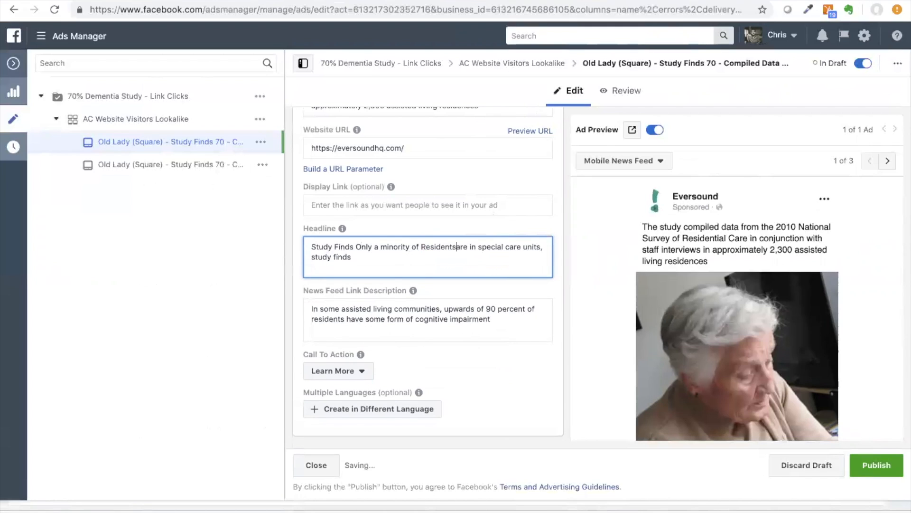
{"action": "type", "text": "Dementia"}
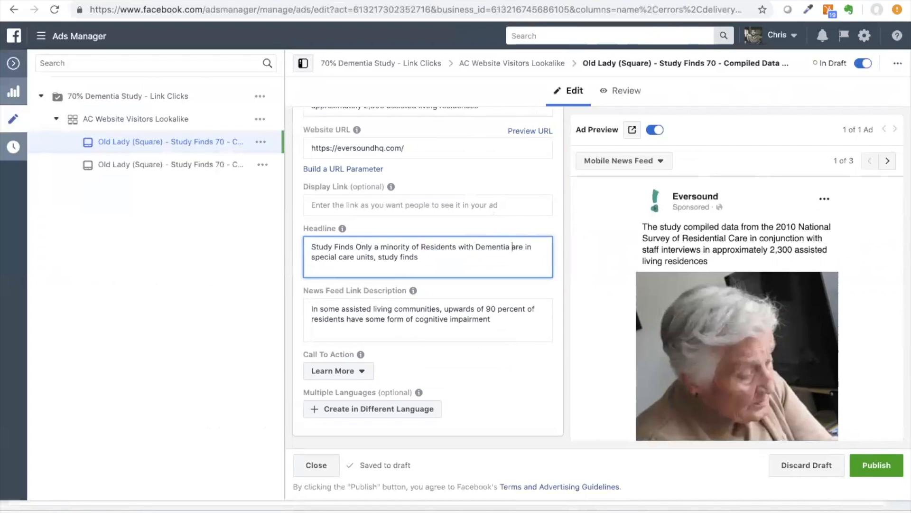
Step: Delete the trailing ", study finds" from the end of the headline
{"action": "double_click", "coordinate": [422, 261]}
{"action": "key", "text": "BackSpace"}
{"action": "key", "text": "BackSpace"}
{"action": "key", "text": "BackSpace"}
{"action": "key", "text": "BackSpace"}
{"action": "key", "text": "BackSpace"}
{"action": "key", "text": "BackSpace"}
Step: Capitalize "Special Care Units" and "Minority" in the headline
{"action": "left_click", "coordinate": [315, 257]}
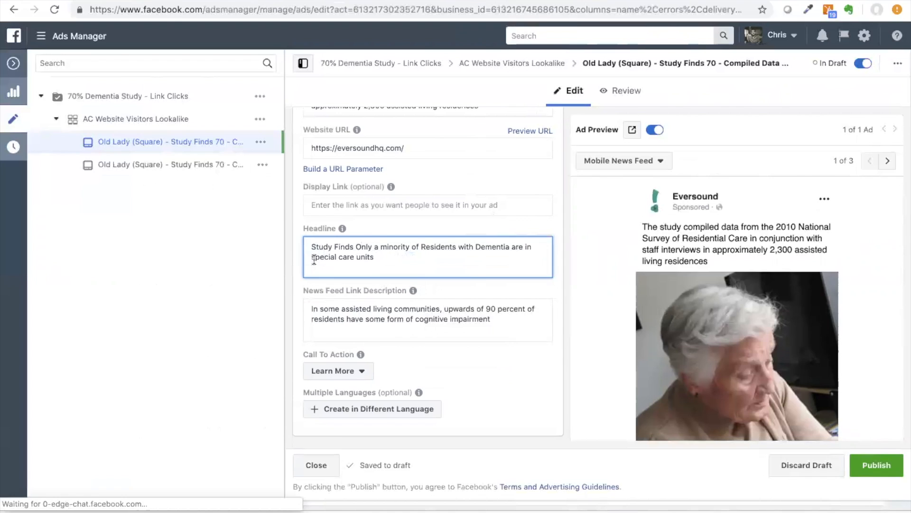
{"action": "key", "text": "BackSpace"}
{"action": "type", "text": "S"}
{"action": "left_click", "coordinate": [343, 257]}
{"action": "key", "text": "BackSpace"}
{"action": "type", "text": "Care "}
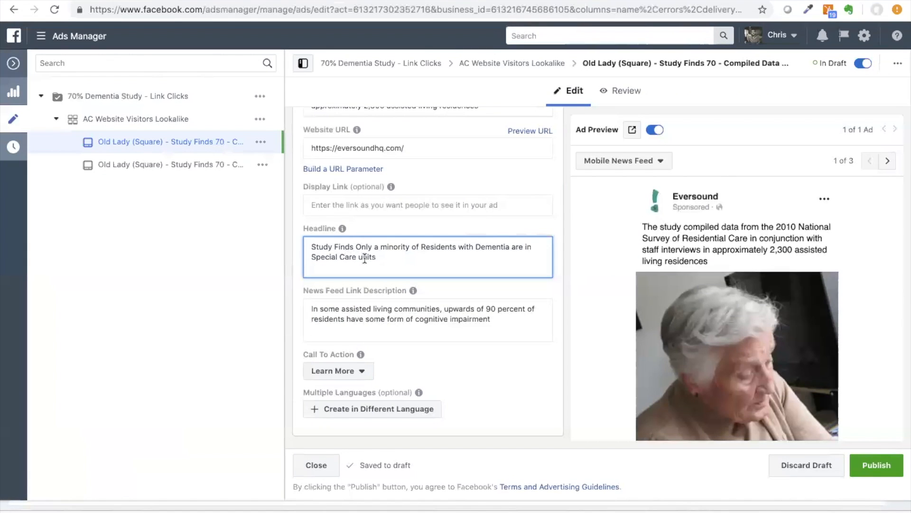
{"action": "type", "text": "U"}
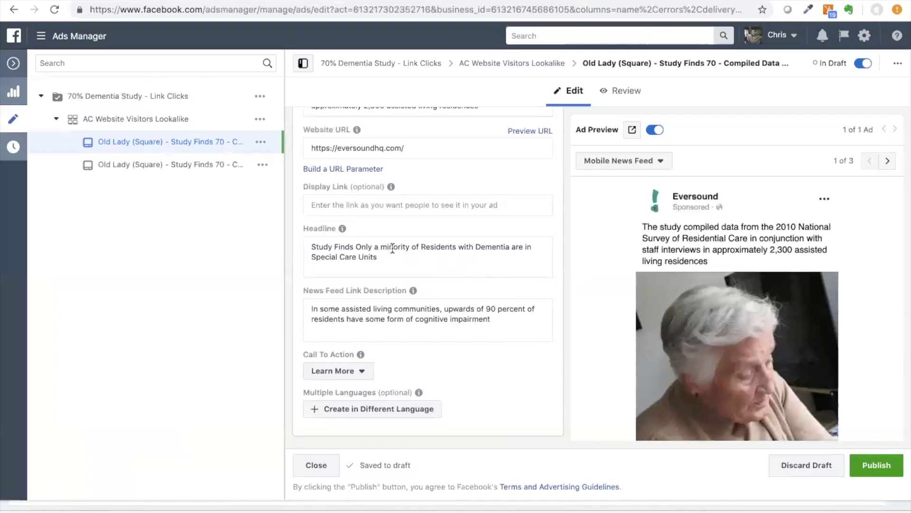
{"action": "key", "text": "BackSpace"}
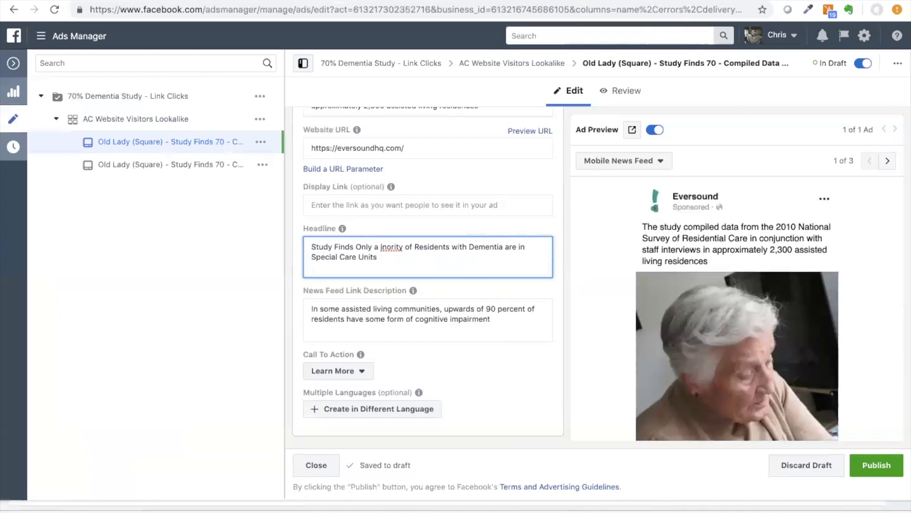
{"action": "type", "text": "M"}
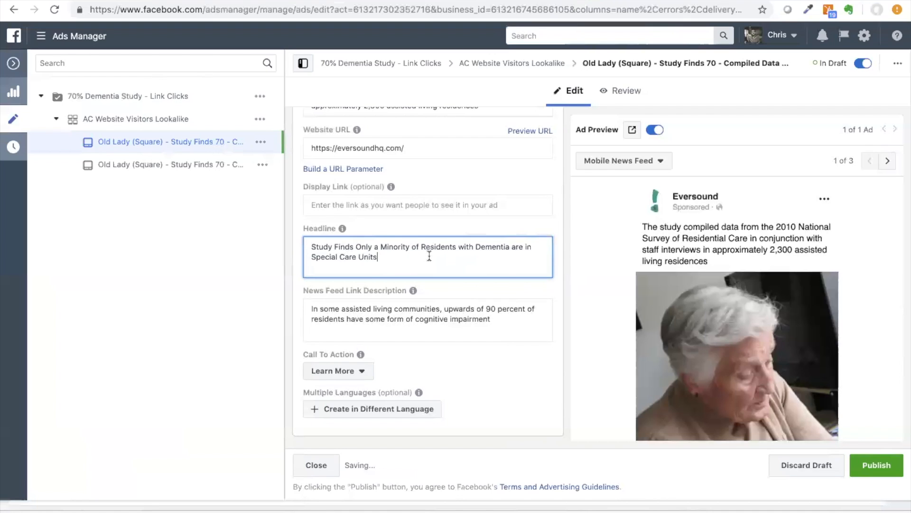
{"action": "left_click", "coordinate": [507, 265]}
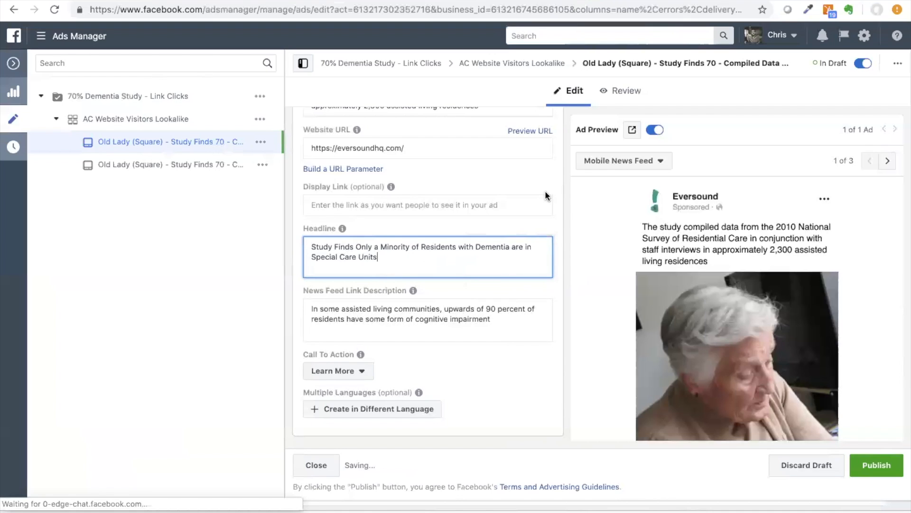
Step: Replace "Study Finds 70" in the duplicate ad's name with "Only Minority" to match its headline
{"action": "scroll", "coordinate": [545, 190], "scroll_direction": "down", "scroll_amount": 1}
{"action": "scroll", "coordinate": [545, 190], "scroll_direction": "up", "scroll_amount": 2}
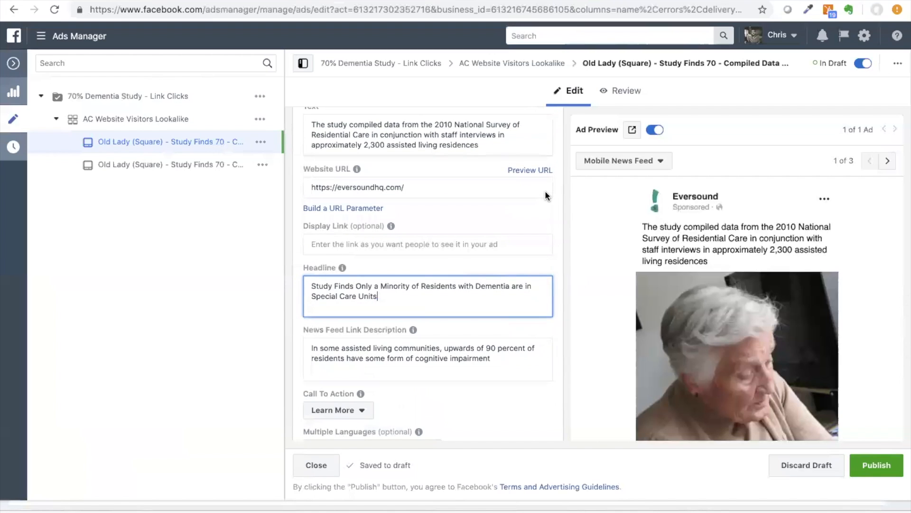
{"action": "scroll", "coordinate": [543, 200], "scroll_direction": "up", "scroll_amount": 10}
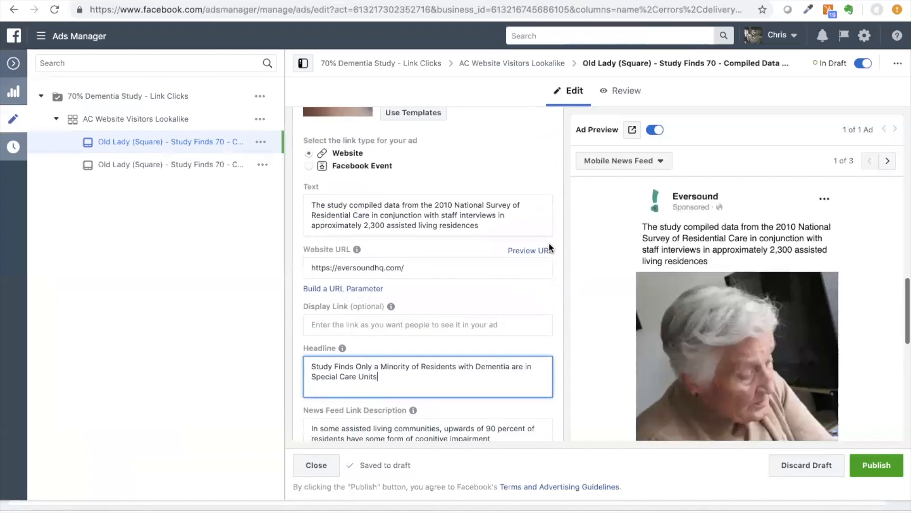
{"action": "scroll", "coordinate": [522, 213], "scroll_direction": "up", "scroll_amount": 6}
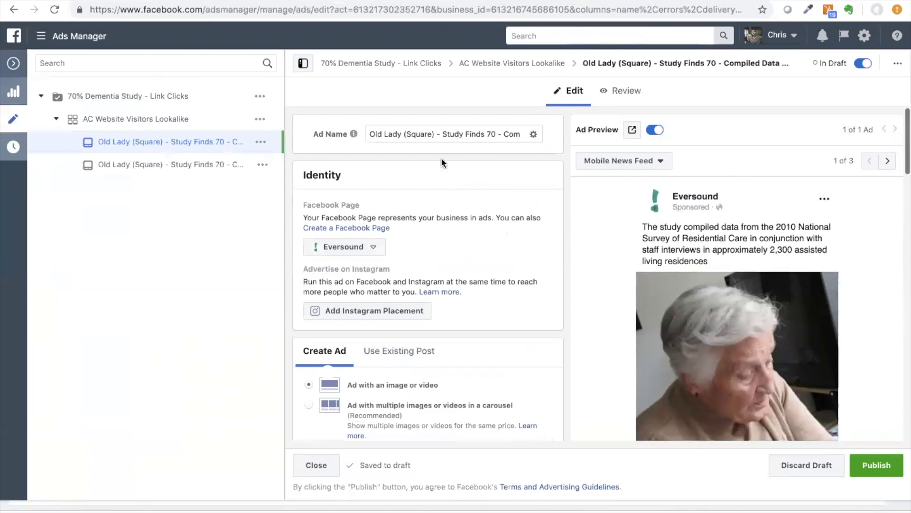
{"action": "left_click", "coordinate": [495, 134]}
{"action": "key", "text": "alt+shift+Left"}
{"action": "key", "text": "alt+shift+Left"}
{"action": "key", "text": "alt+shift+Left"}
{"action": "type", "text": "Only Mi"}
{"action": "type", "text": "nority"}
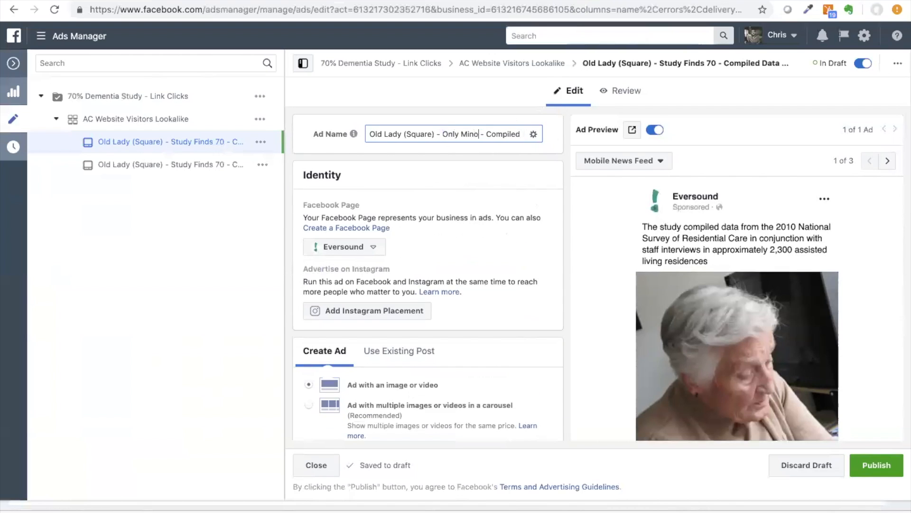
Step: Publish the renamed "Only Minority" ad and return to the ads list
{"action": "left_click", "coordinate": [519, 191]}
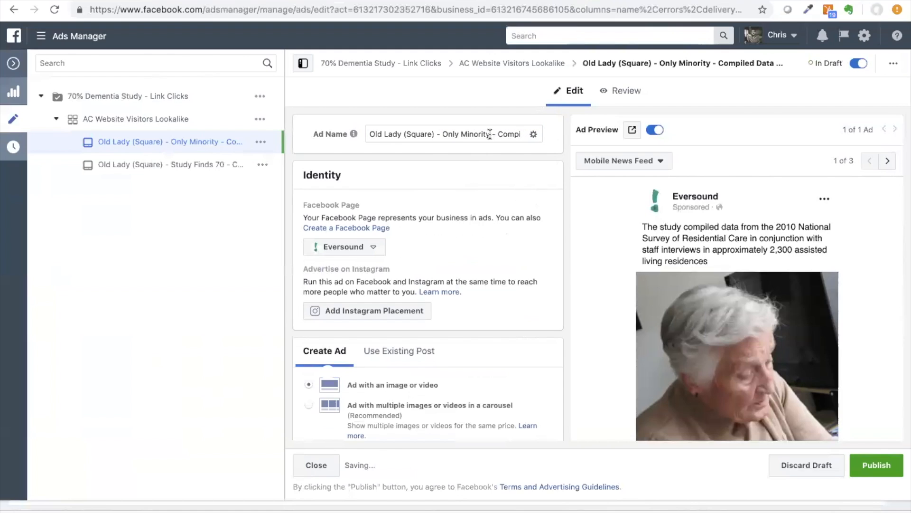
{"action": "left_click", "coordinate": [876, 465]}
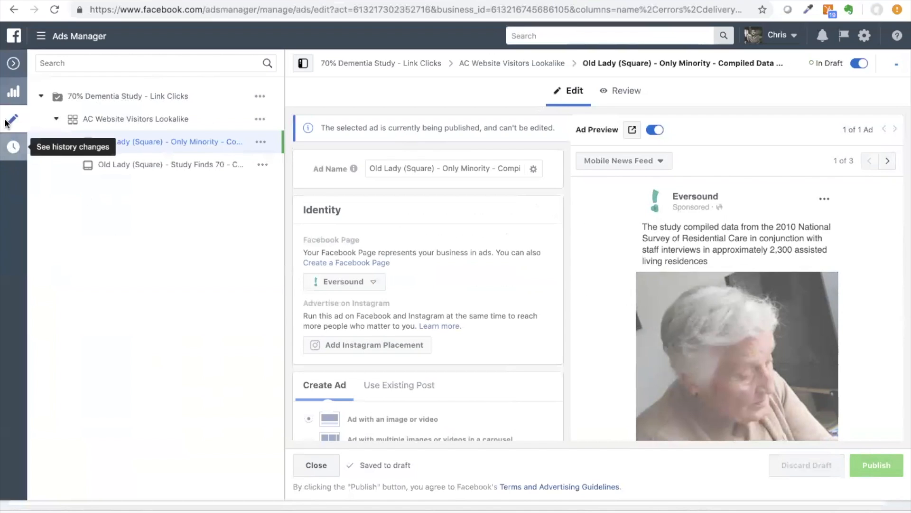
{"action": "left_click", "coordinate": [14, 63]}
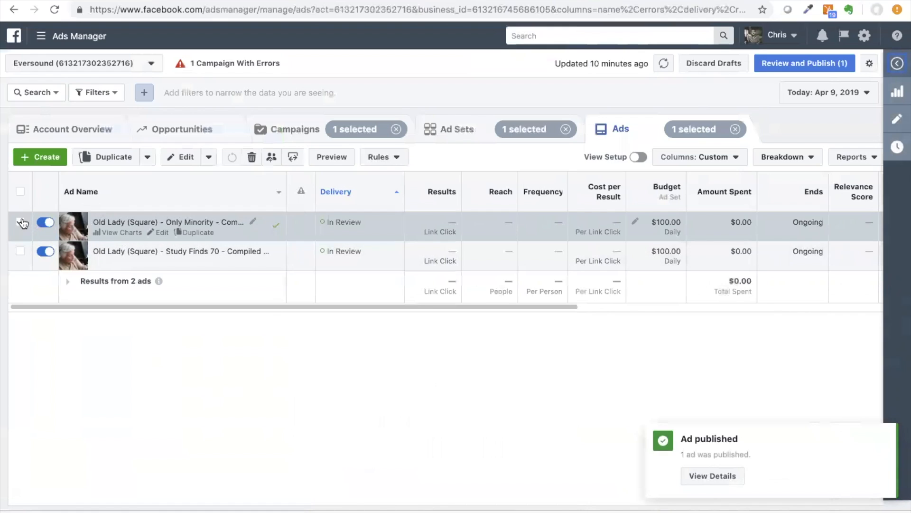
Step: Quick-duplicate both the "Only Minority" and "Study Finds 70" ads together
{"action": "left_click", "coordinate": [21, 255]}
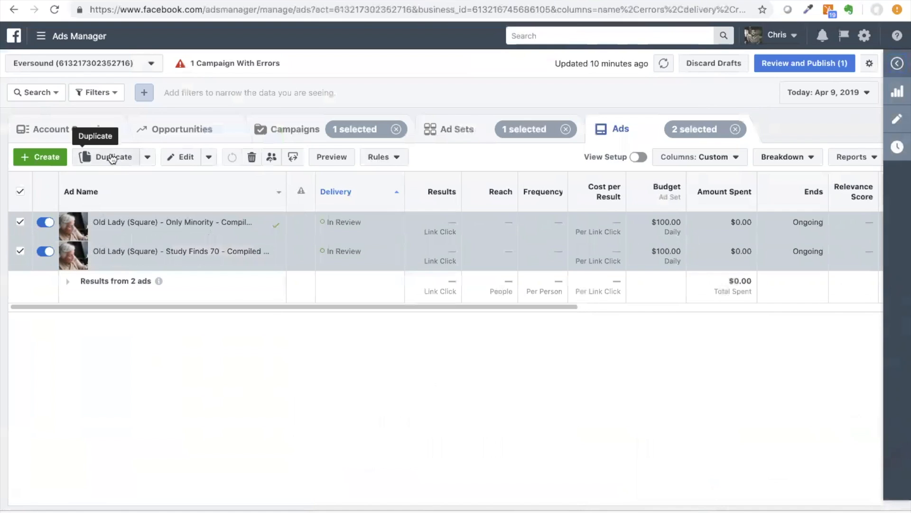
{"action": "left_click", "coordinate": [146, 157]}
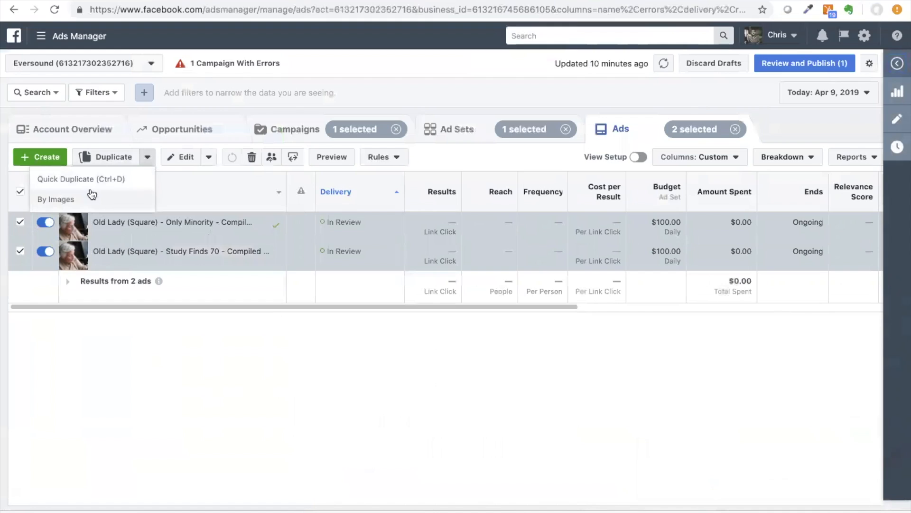
{"action": "left_click", "coordinate": [103, 178]}
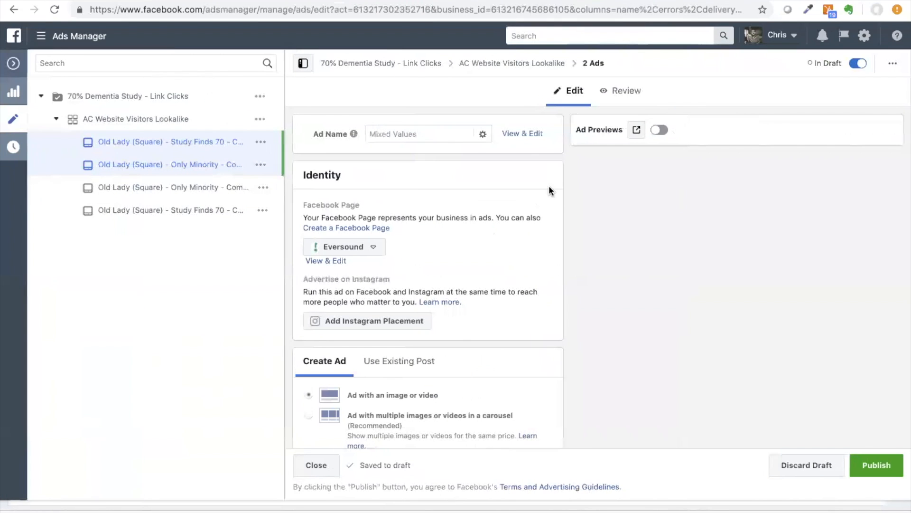
Step: Check the duplicates' copy fields, switch to the "Dementia Clinical Case Draft 1" Google Doc, and read it for alternative ad text
{"action": "scroll", "coordinate": [559, 201], "scroll_direction": "down", "scroll_amount": 10}
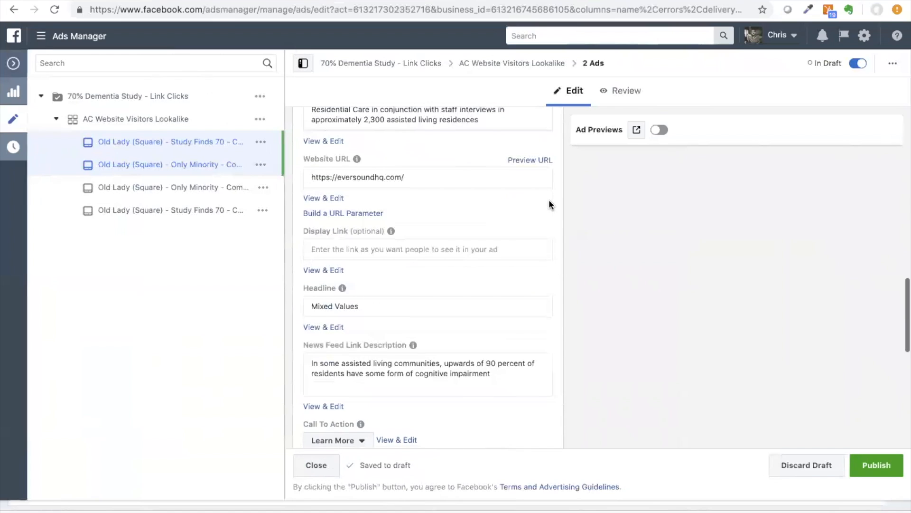
{"action": "scroll", "coordinate": [549, 203], "scroll_direction": "up", "scroll_amount": 3}
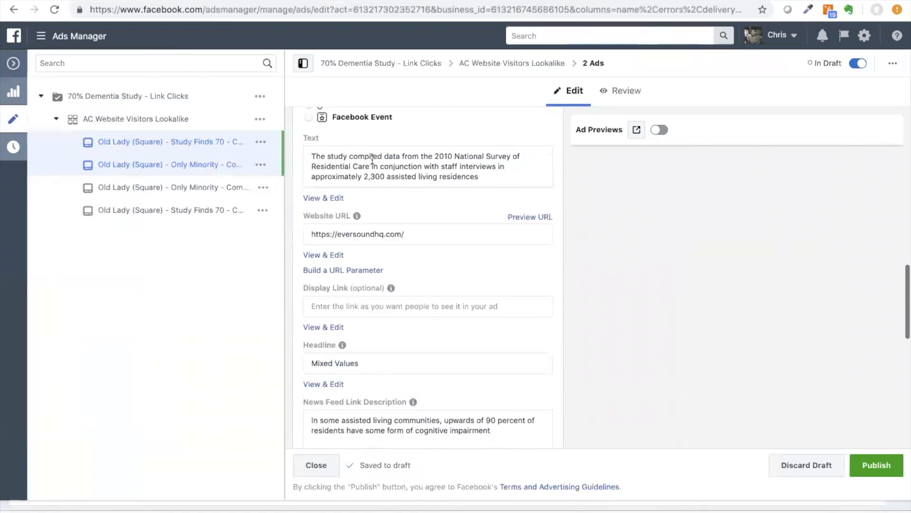
{"action": "scroll", "coordinate": [456, 173], "scroll_direction": "up", "scroll_amount": 1}
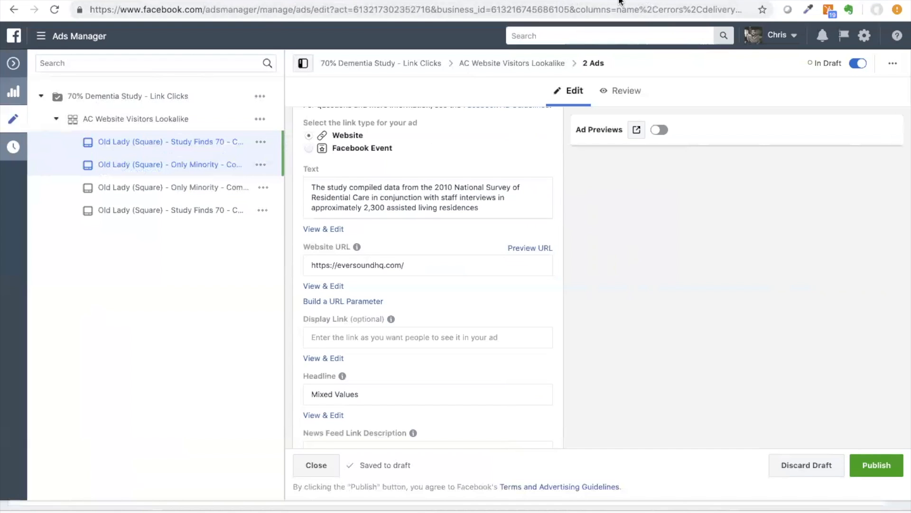
{"action": "left_click", "coordinate": [545, 0]}
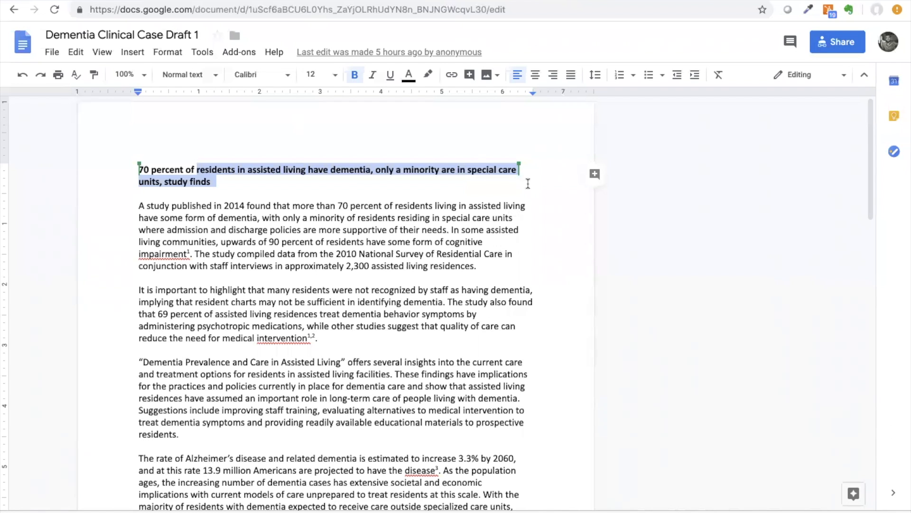
{"action": "scroll", "coordinate": [574, 205], "scroll_direction": "down", "scroll_amount": 1}
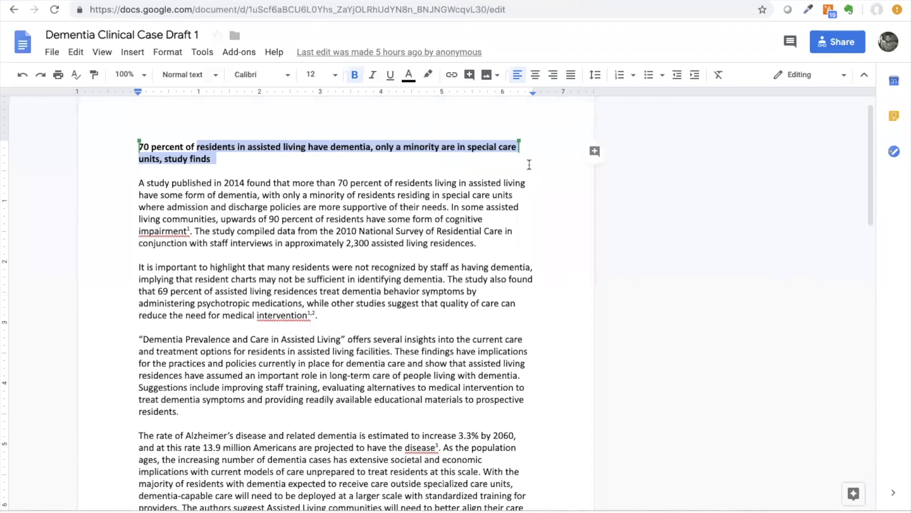
{"action": "scroll", "coordinate": [529, 165], "scroll_direction": "down", "scroll_amount": 2}
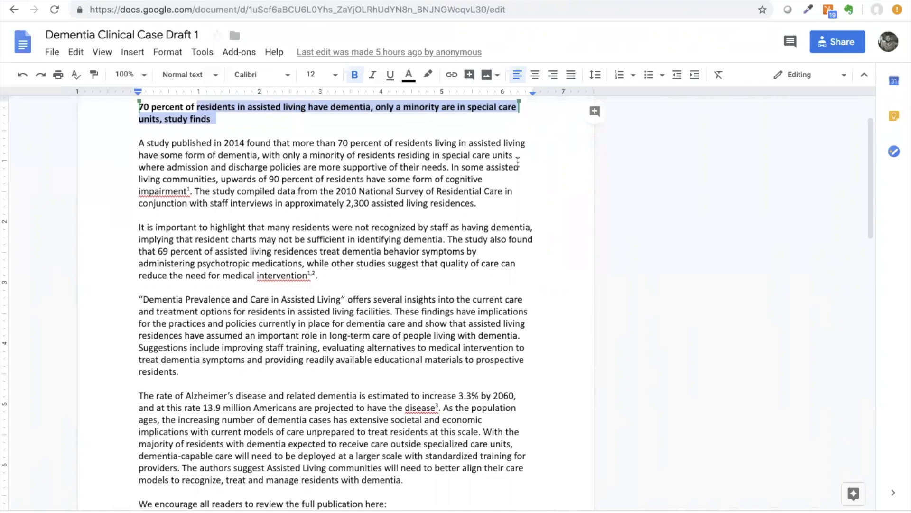
{"action": "scroll", "coordinate": [518, 162], "scroll_direction": "down", "scroll_amount": 1}
{"action": "scroll", "coordinate": [517, 163], "scroll_direction": "up", "scroll_amount": 2}
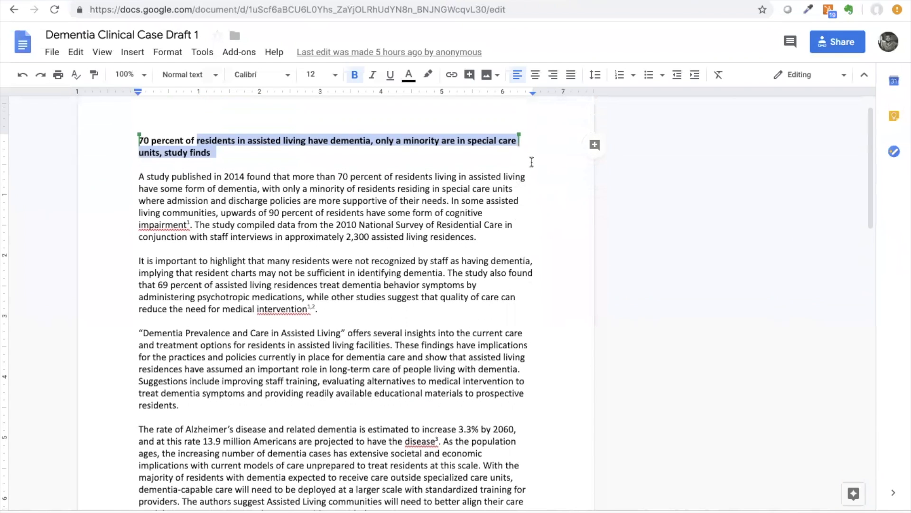
{"action": "left_click", "coordinate": [376, 140]}
{"action": "left_click_drag", "start_coordinate": [376, 140], "coordinate": [156, 153]}
{"action": "left_click", "coordinate": [435, 176]}
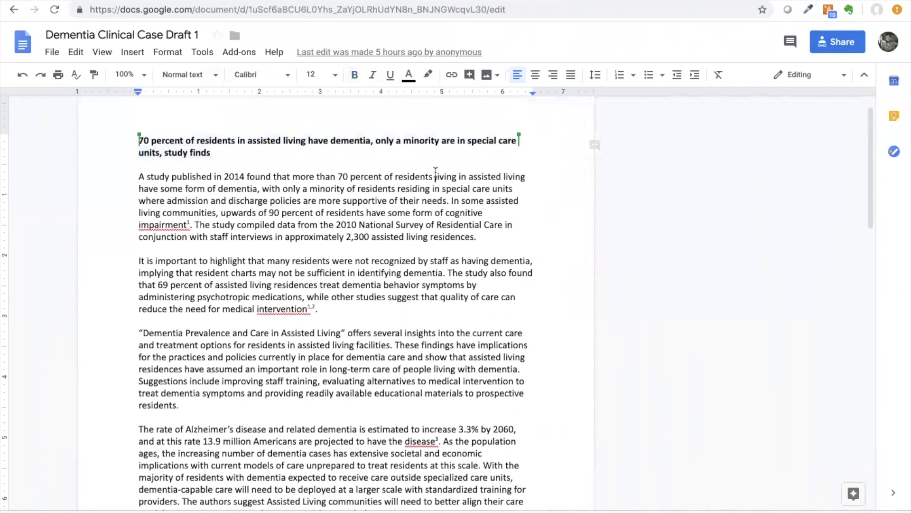
{"action": "scroll", "coordinate": [487, 189], "scroll_direction": "down", "scroll_amount": 3}
{"action": "scroll", "coordinate": [544, 197], "scroll_direction": "down", "scroll_amount": 1}
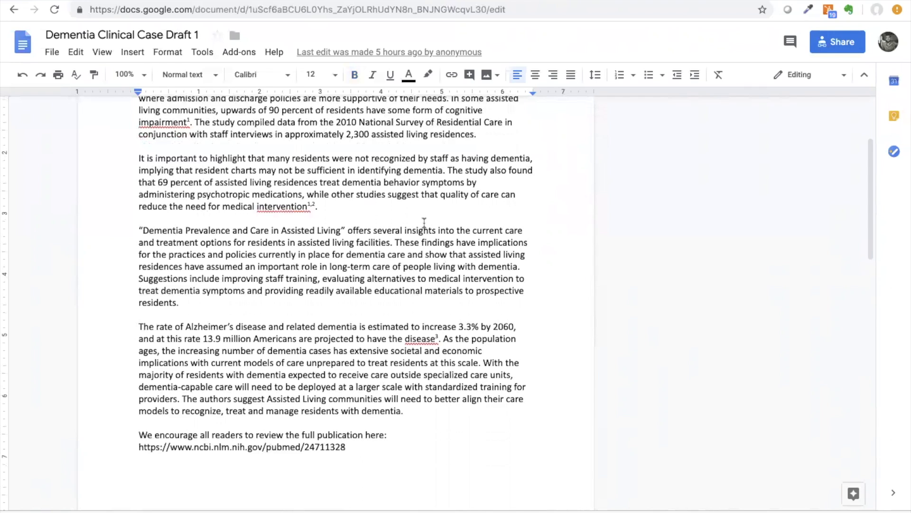
{"action": "scroll", "coordinate": [424, 223], "scroll_direction": "up", "scroll_amount": 2}
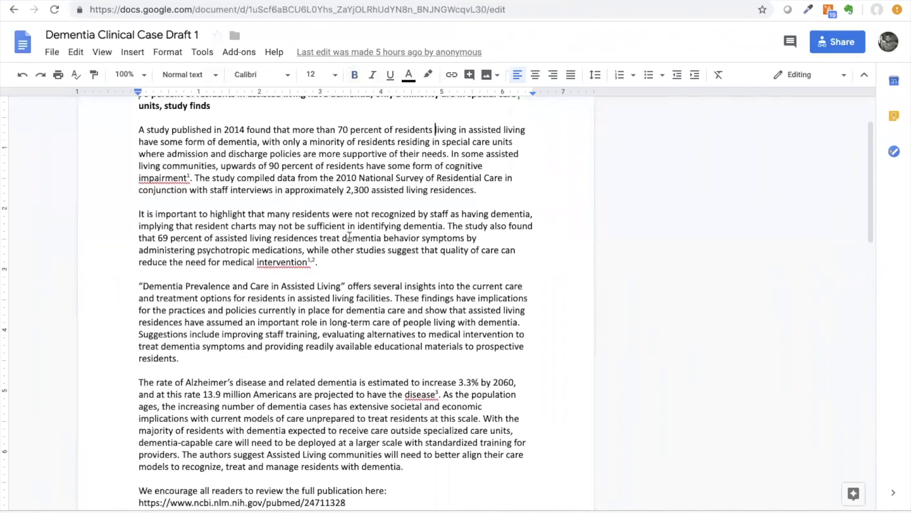
{"action": "scroll", "coordinate": [562, 249], "scroll_direction": "up", "scroll_amount": 1}
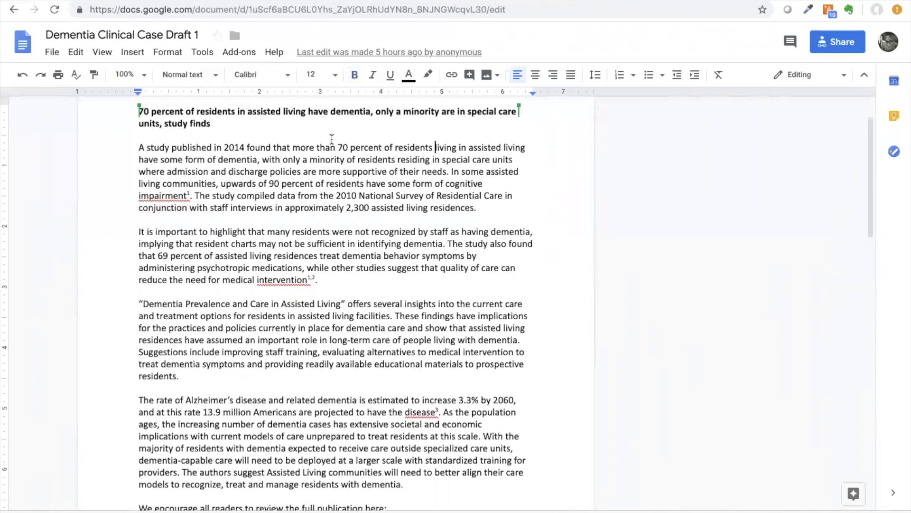
Step: Copy the passage from "only a minority of residents" through "more supportive of their needs." in the document's first paragraph
{"action": "left_click_drag", "start_coordinate": [336, 147], "coordinate": [451, 169]}
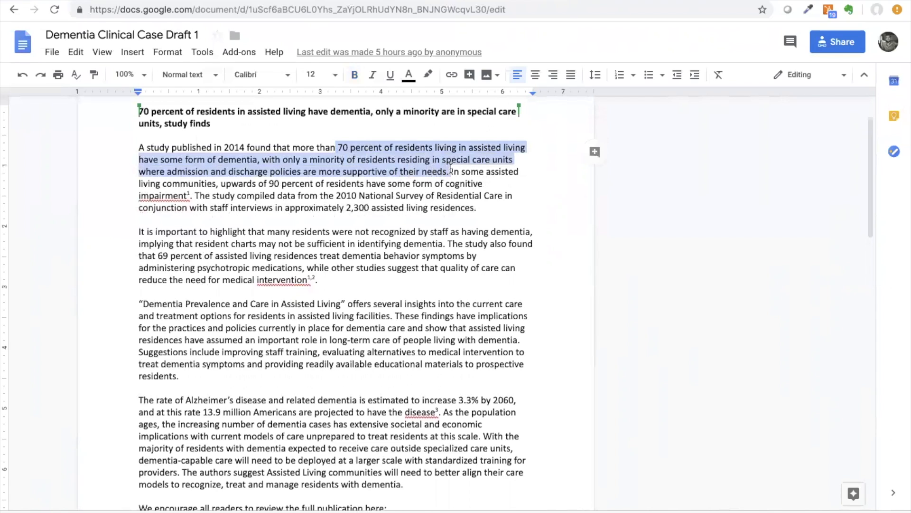
{"action": "left_click", "coordinate": [378, 171]}
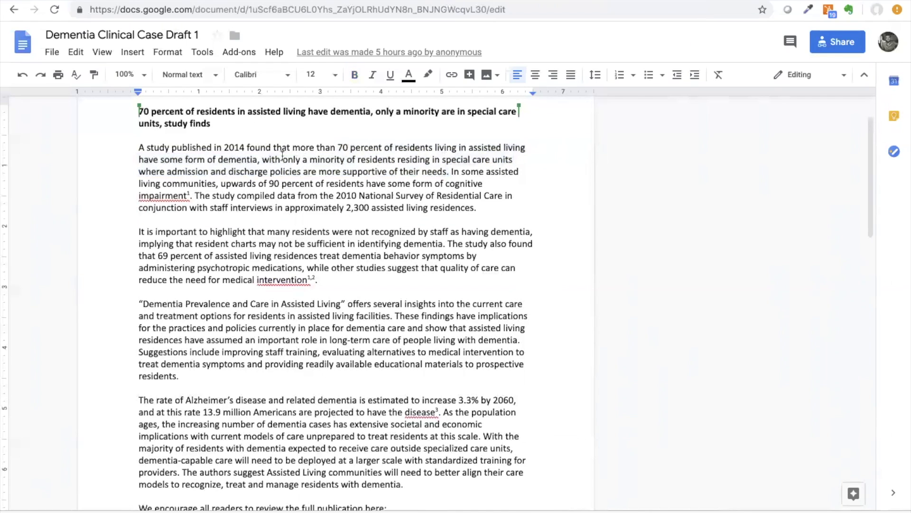
{"action": "left_click_drag", "start_coordinate": [283, 158], "coordinate": [448, 172]}
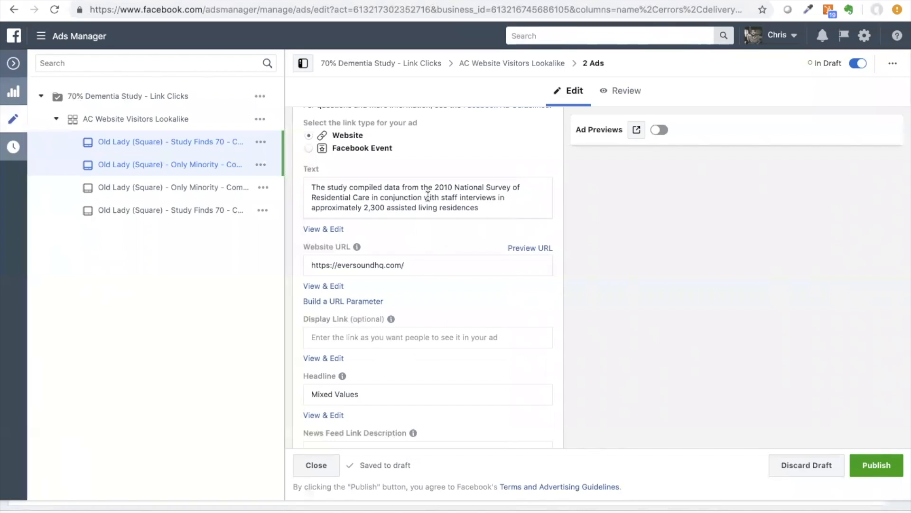
Step: Switch to Ads Manager and replace the two duplicates' ad text with the copied passage, opening it with "...Only"
{"action": "left_click", "coordinate": [428, 196]}
{"action": "key", "text": "ctrl+a"}
{"action": "key", "text": "ctrl+v"}
{"action": "left_click", "coordinate": [316, 188]}
{"action": "key", "text": "BackSpace"}
{"action": "type", "text": "...O"}
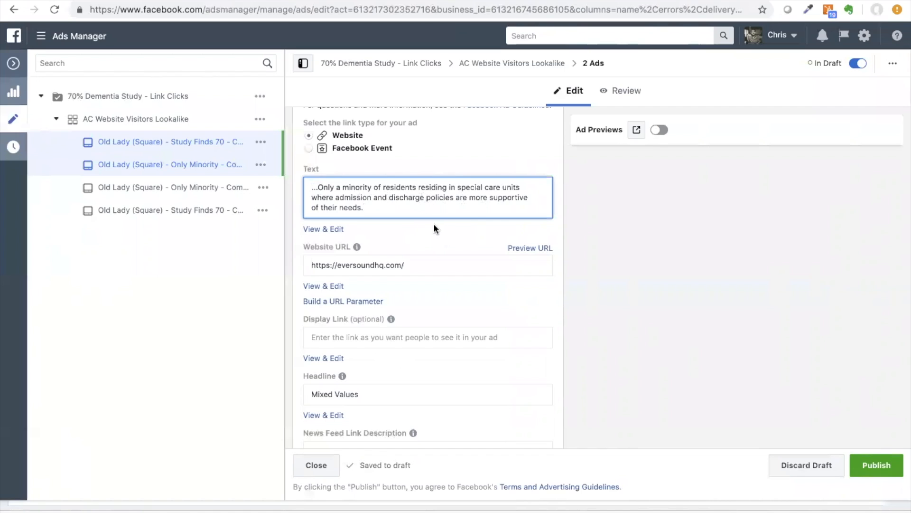
Step: Reword "of residents residing in" to "reside in" in the duplicates' ad text
{"action": "left_click", "coordinate": [454, 187]}
{"action": "left_click_drag", "start_coordinate": [455, 187], "coordinate": [384, 188]}
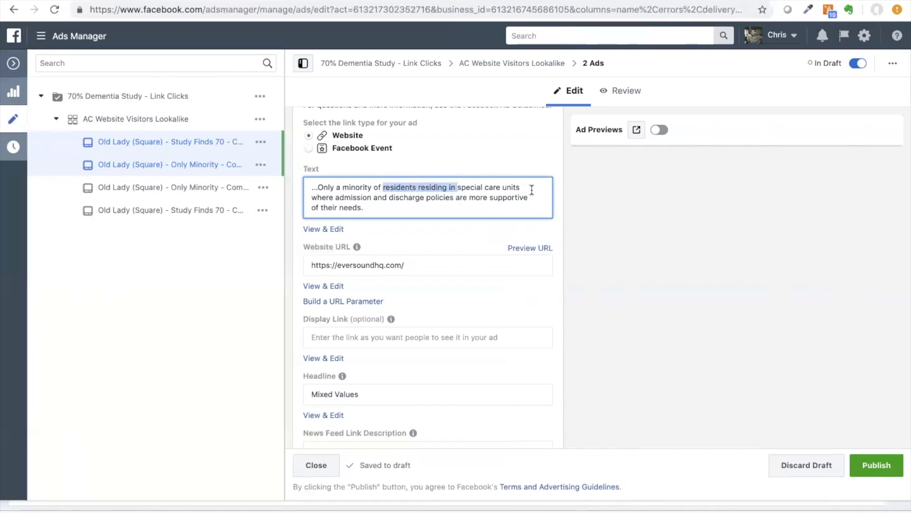
{"action": "key", "text": "BackSpace"}
{"action": "key", "text": "BackSpace"}
{"action": "key", "text": "BackSpace"}
{"action": "key", "text": "BackSpace"}
{"action": "type", "text": "reside "}
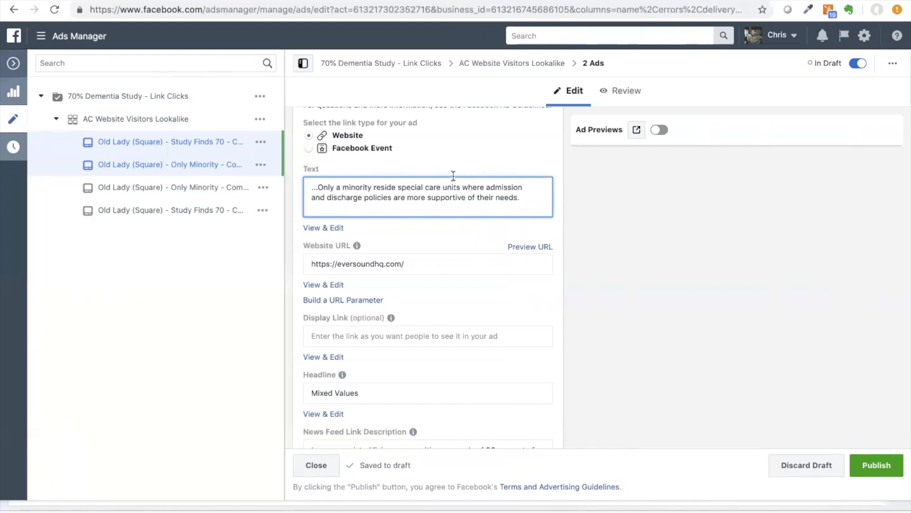
{"action": "type", "text": "in"}
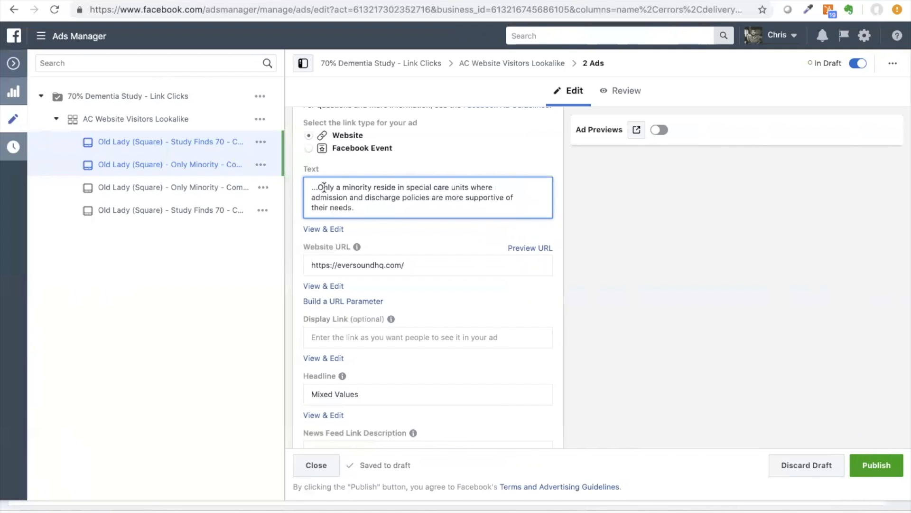
Step: Remove the leading ellipsis and the final period from the duplicates' ad text
{"action": "left_click_drag", "start_coordinate": [318, 189], "coordinate": [312, 188]}
{"action": "key", "text": "BackSpace"}
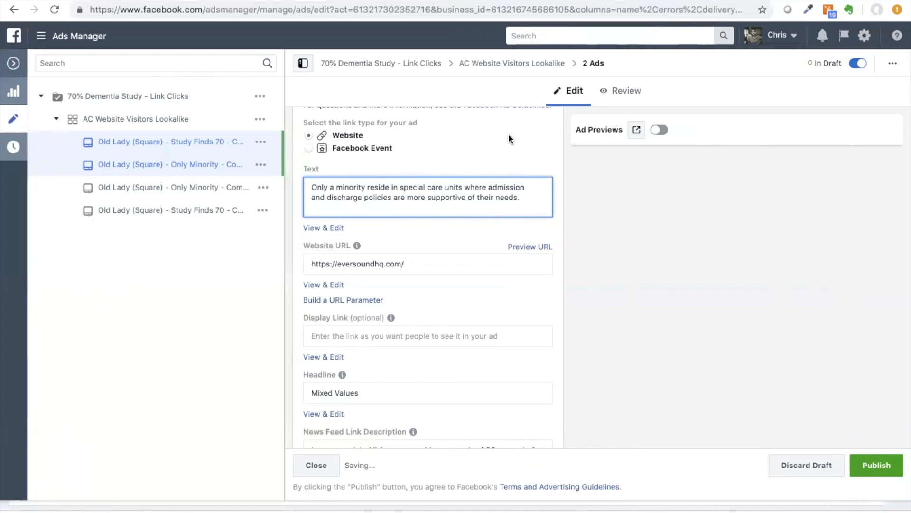
{"action": "left_click", "coordinate": [543, 157]}
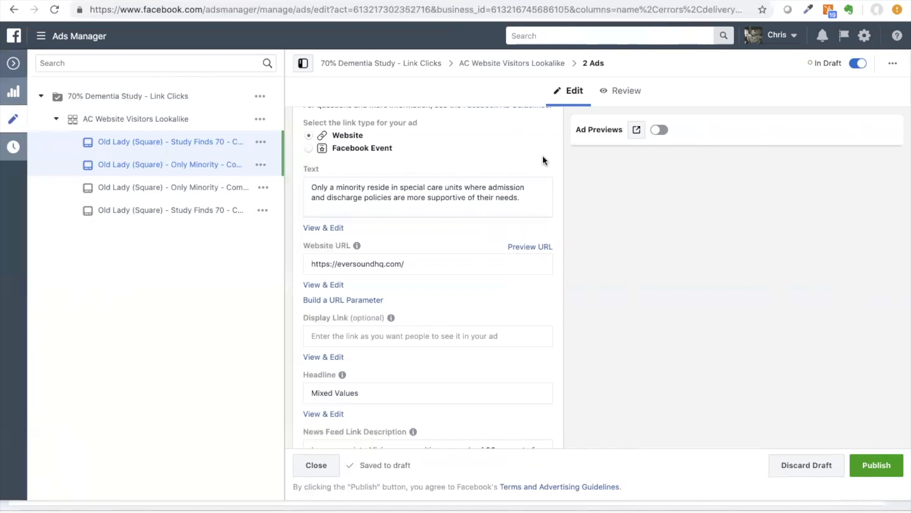
{"action": "left_click", "coordinate": [520, 197]}
{"action": "key", "text": "BackSpace"}
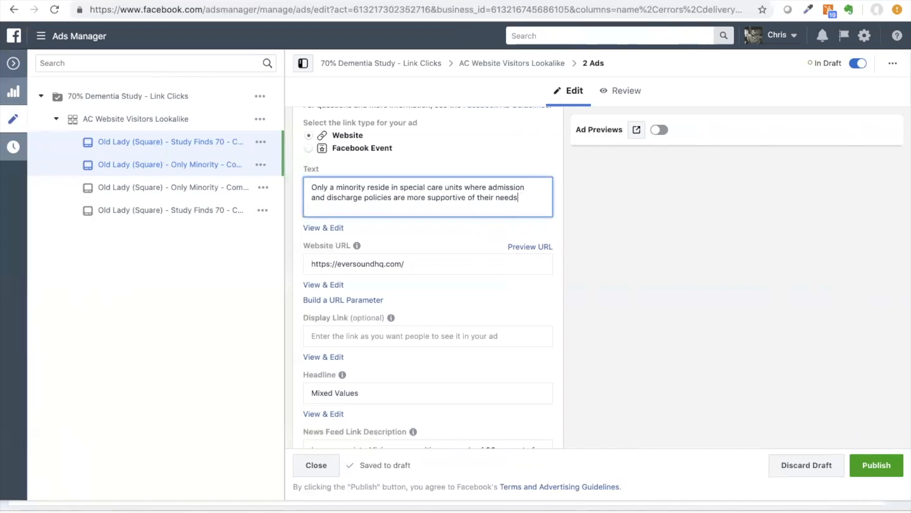
{"action": "left_click", "coordinate": [545, 158]}
Step: Look over the remaining fields, publish both duplicated ads, and return to the ads list
{"action": "scroll", "coordinate": [545, 158], "scroll_direction": "down", "scroll_amount": 5}
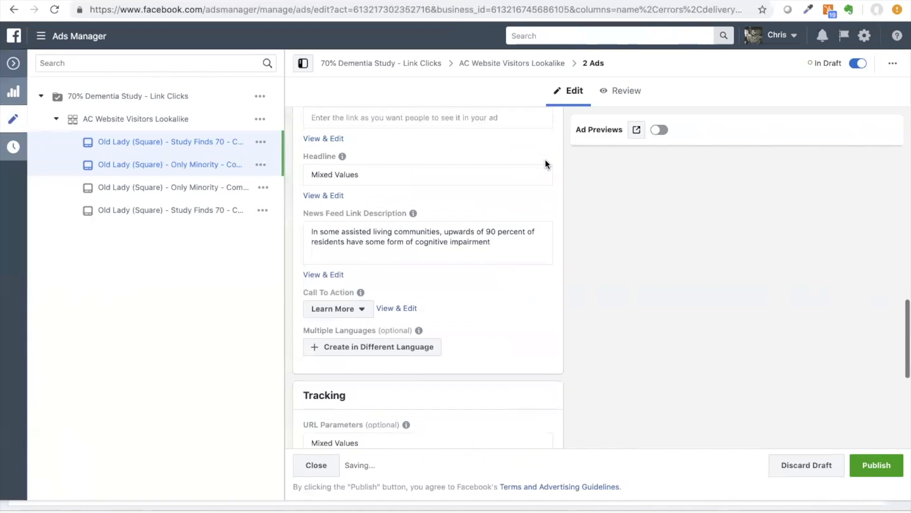
{"action": "scroll", "coordinate": [545, 163], "scroll_direction": "down", "scroll_amount": 6}
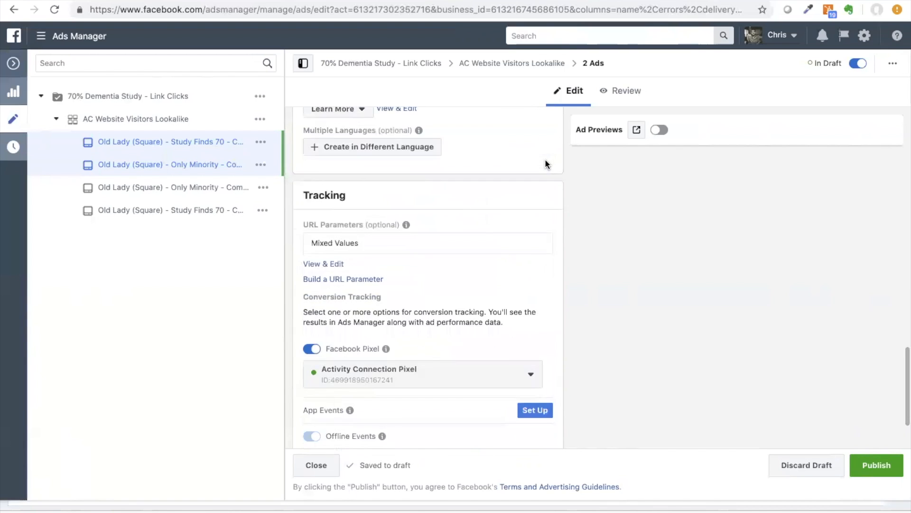
{"action": "scroll", "coordinate": [545, 158], "scroll_direction": "up", "scroll_amount": 10}
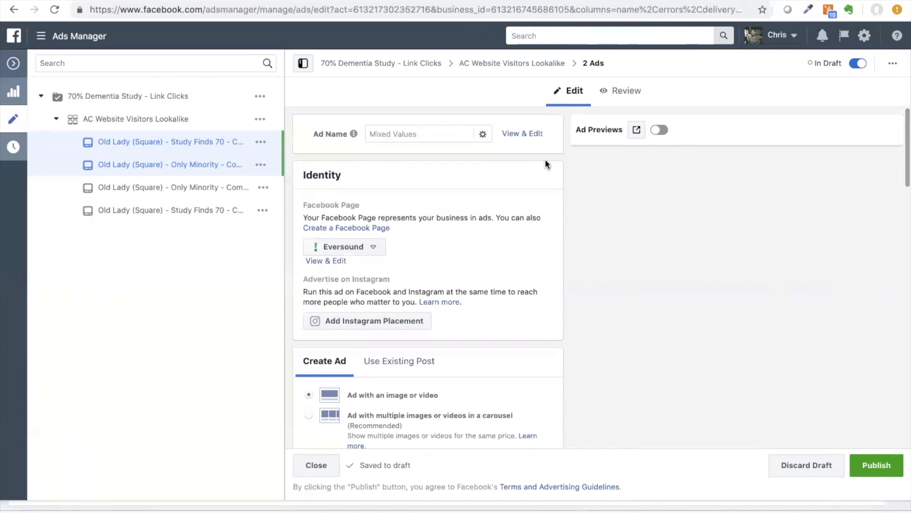
{"action": "left_click", "coordinate": [882, 465]}
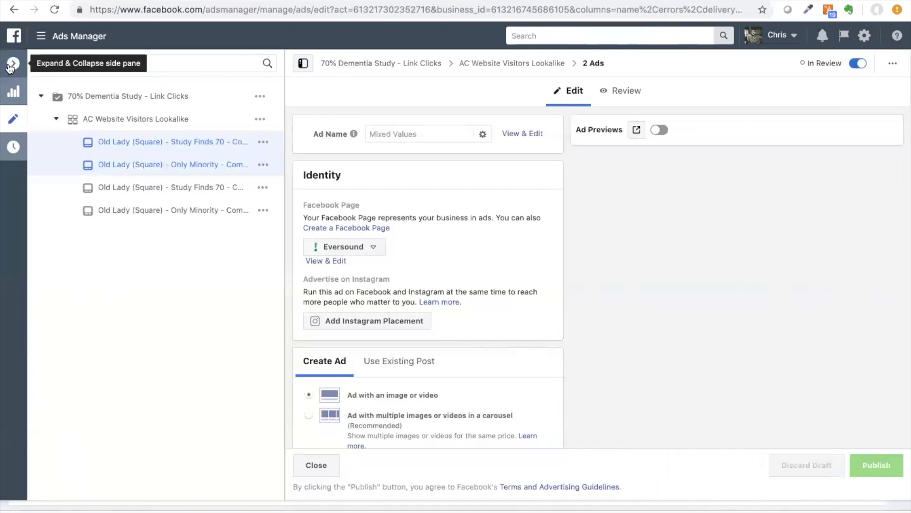
{"action": "left_click", "coordinate": [13, 64]}
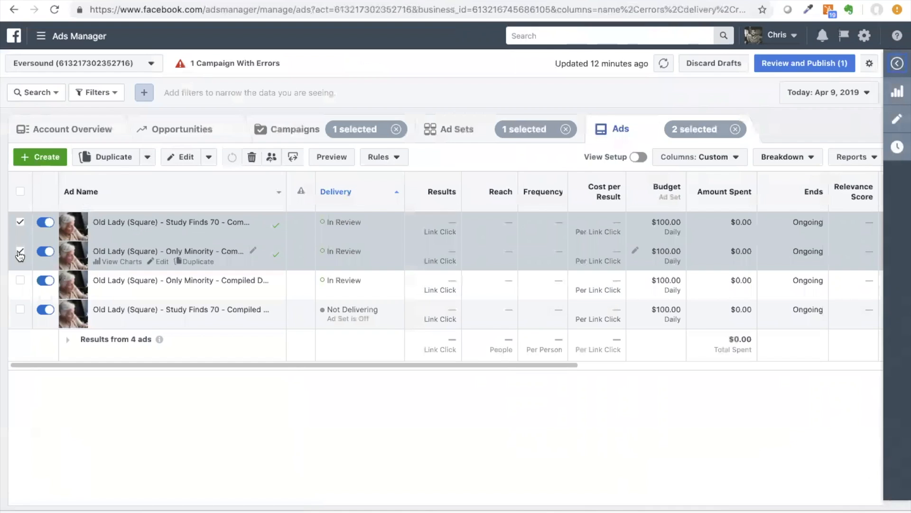
Step: Open only the new "Only Minority" copy in the editor and review its ad text, headline and link description
{"action": "left_click", "coordinate": [254, 249]}
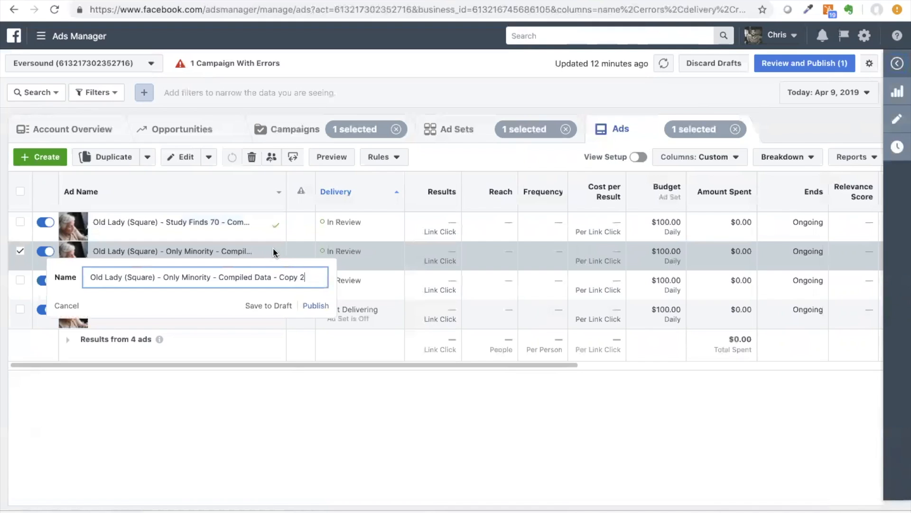
{"action": "left_click", "coordinate": [20, 252]}
{"action": "left_click", "coordinate": [897, 119]}
{"action": "scroll", "coordinate": [556, 211], "scroll_direction": "right", "scroll_amount": 1}
{"action": "scroll", "coordinate": [556, 210], "scroll_direction": "down", "scroll_amount": 10}
{"action": "scroll", "coordinate": [556, 211], "scroll_direction": "down", "scroll_amount": 3}
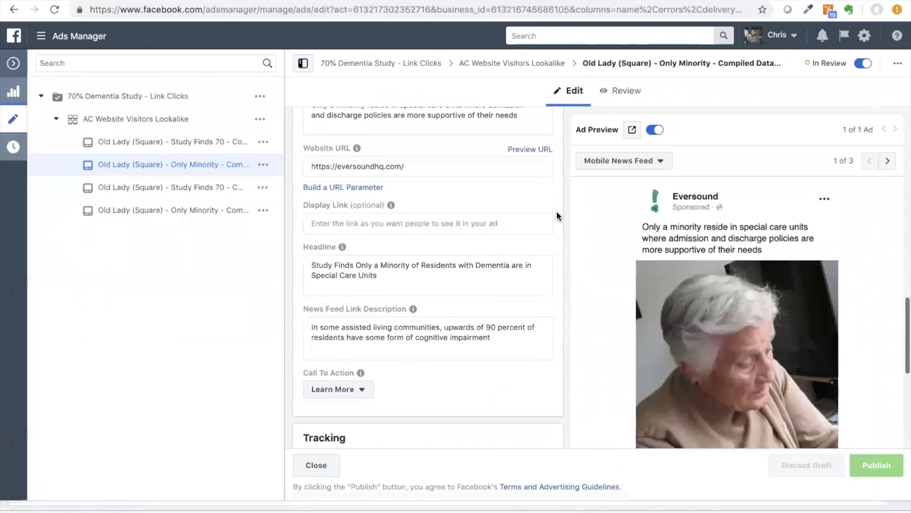
{"action": "scroll", "coordinate": [556, 211], "scroll_direction": "up", "scroll_amount": 2}
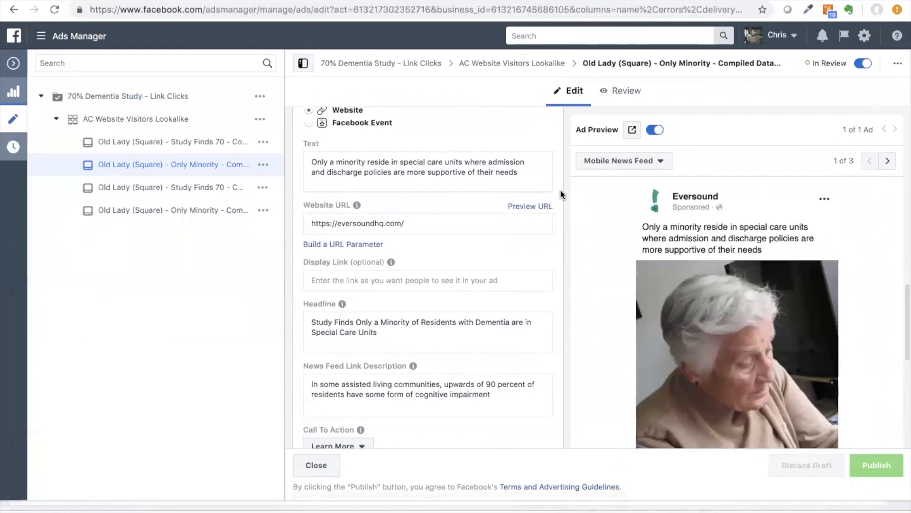
Step: Rename the opened ad as "Old Lady (Square) - Only Minority - Only Minority" and copy the closing "Only Minority" from its name
{"action": "scroll", "coordinate": [537, 169], "scroll_direction": "up", "scroll_amount": 10}
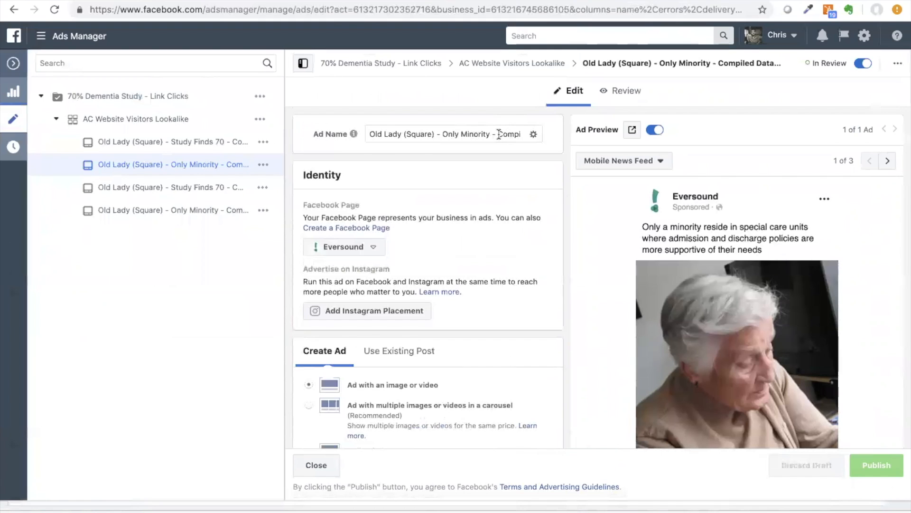
{"action": "scroll", "coordinate": [750, 261], "scroll_direction": "down", "scroll_amount": 4}
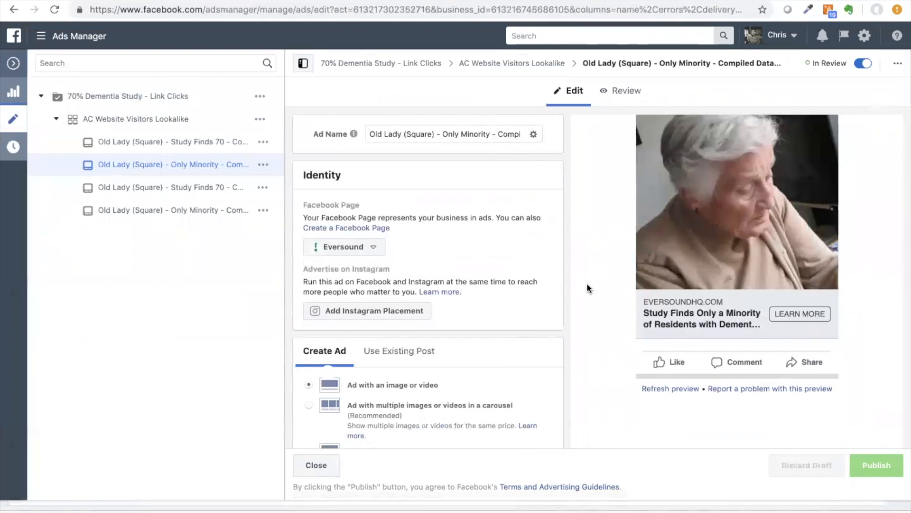
{"action": "scroll", "coordinate": [586, 283], "scroll_direction": "up", "scroll_amount": 5}
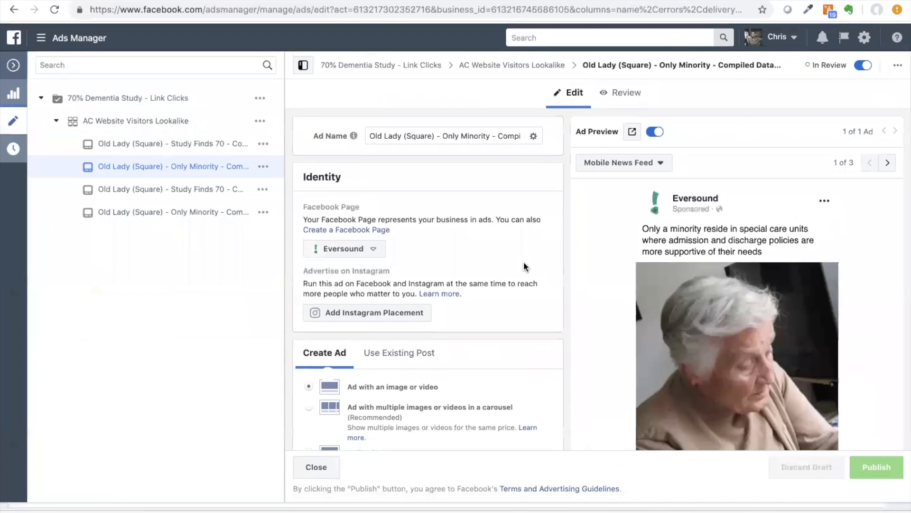
{"action": "left_click", "coordinate": [495, 134]}
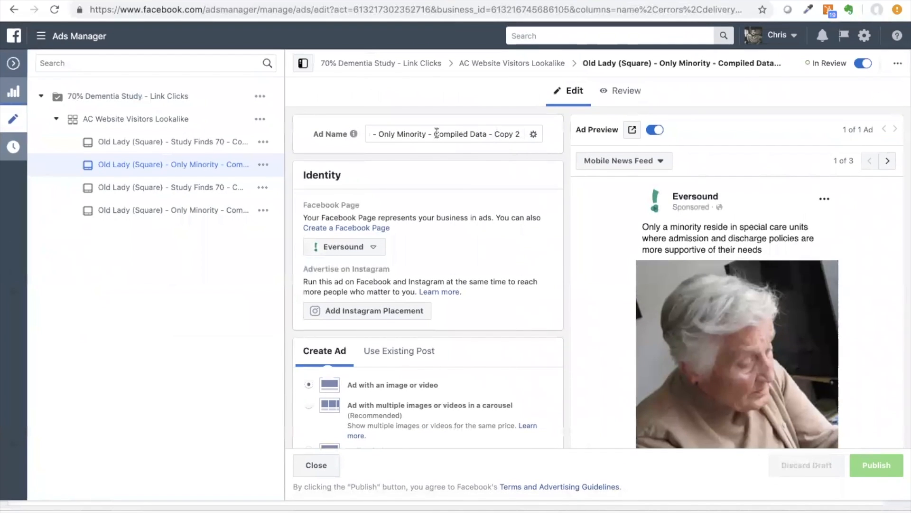
{"action": "left_click_drag", "start_coordinate": [436, 134], "coordinate": [557, 138]}
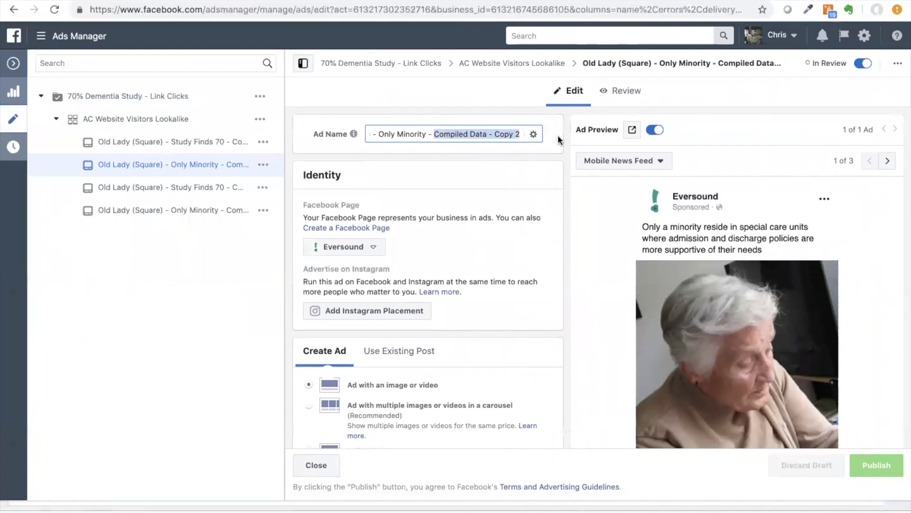
{"action": "type", "text": "Only "}
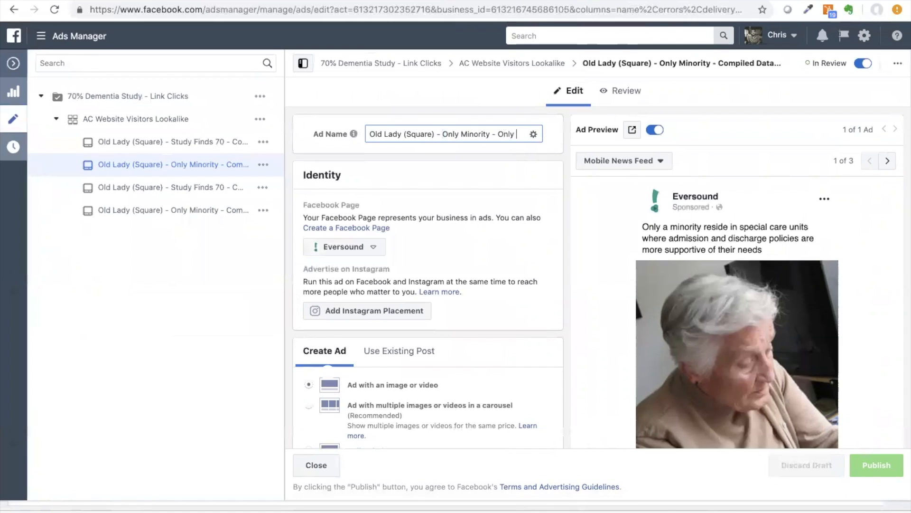
{"action": "type", "text": "Minotity"}
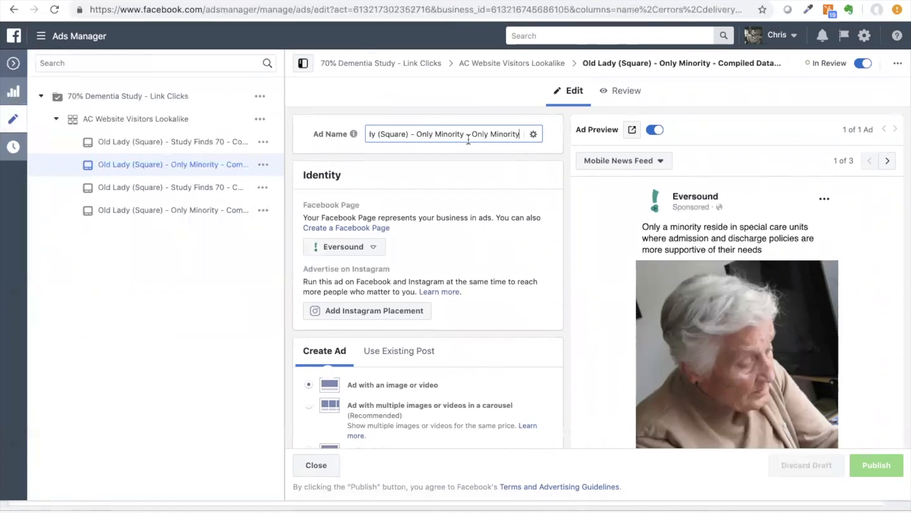
{"action": "left_click_drag", "start_coordinate": [472, 134], "coordinate": [499, 137]}
{"action": "key", "text": "super+c"}
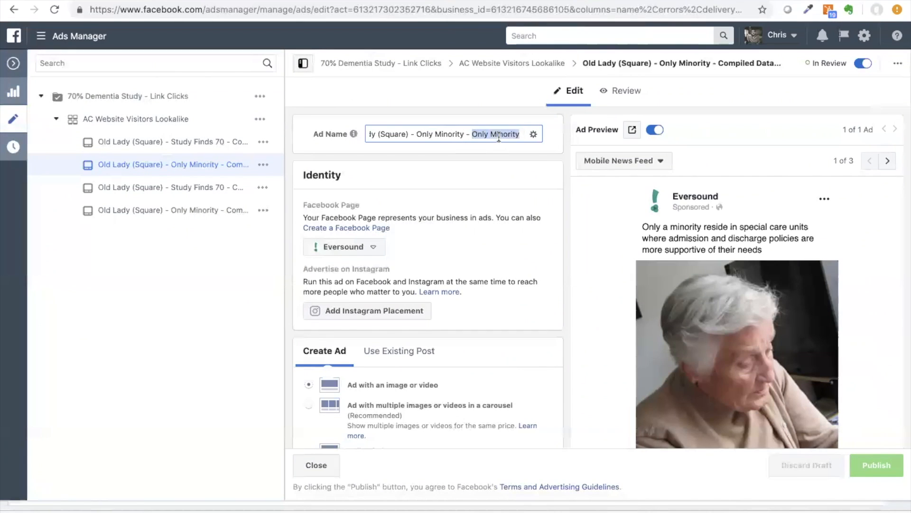
Step: Open only the new "Study Finds 70" copy, rename it "Old Lady (Square) - Study Finds 70 - Only Minority", and publish the change
{"action": "left_click", "coordinate": [13, 63]}
{"action": "left_click", "coordinate": [21, 251]}
{"action": "left_click", "coordinate": [20, 221]}
{"action": "left_click", "coordinate": [895, 125]}
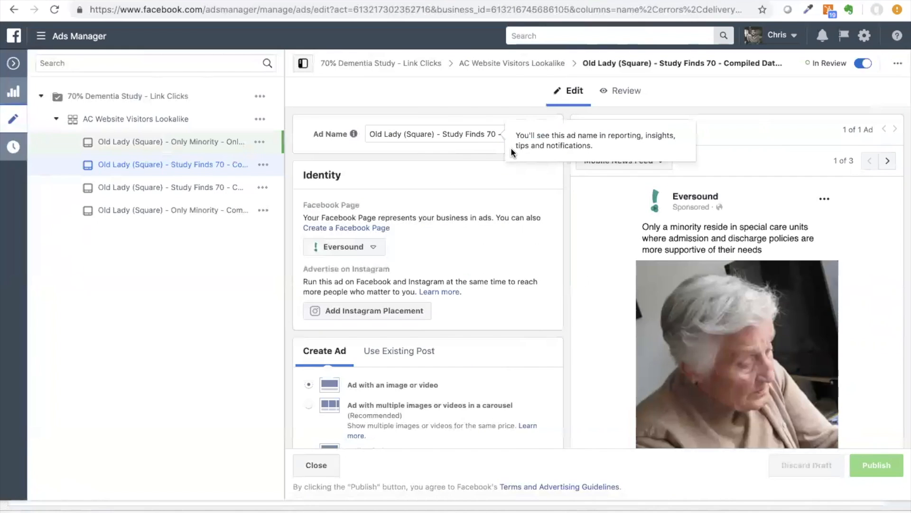
{"action": "left_click", "coordinate": [465, 137]}
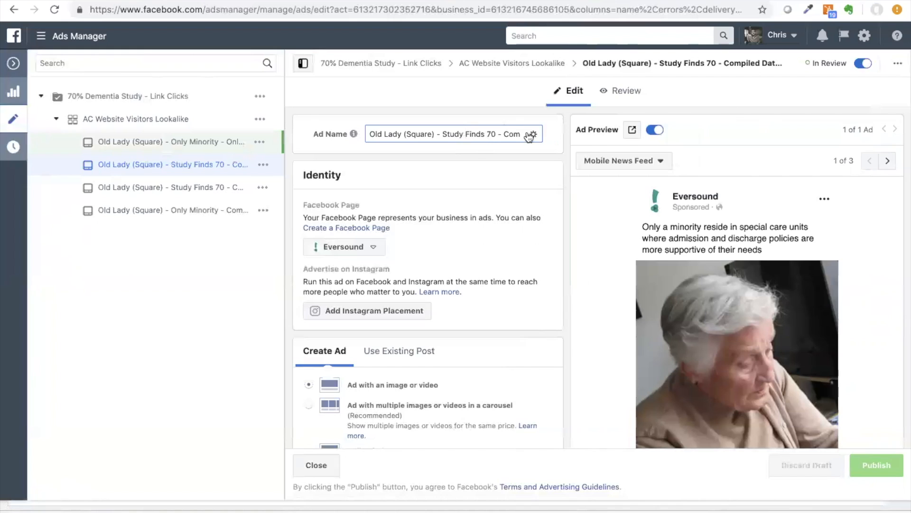
{"action": "left_click_drag", "start_coordinate": [503, 133], "coordinate": [716, 179]}
{"action": "key", "text": "super+v"}
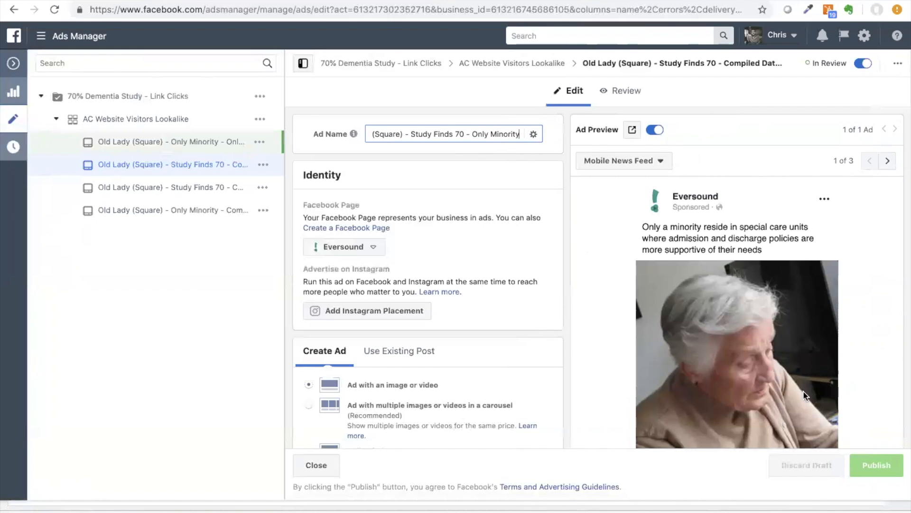
Step: Return to the ads list and duplicate the two selected ads whose names carry the "Only Minority" text label
{"action": "left_click", "coordinate": [12, 63]}
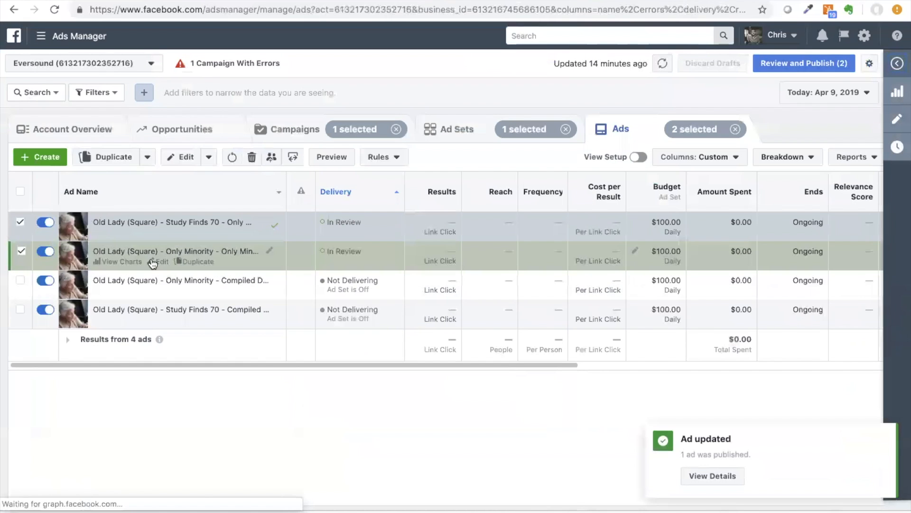
{"action": "left_click", "coordinate": [147, 157]}
{"action": "left_click", "coordinate": [87, 179]}
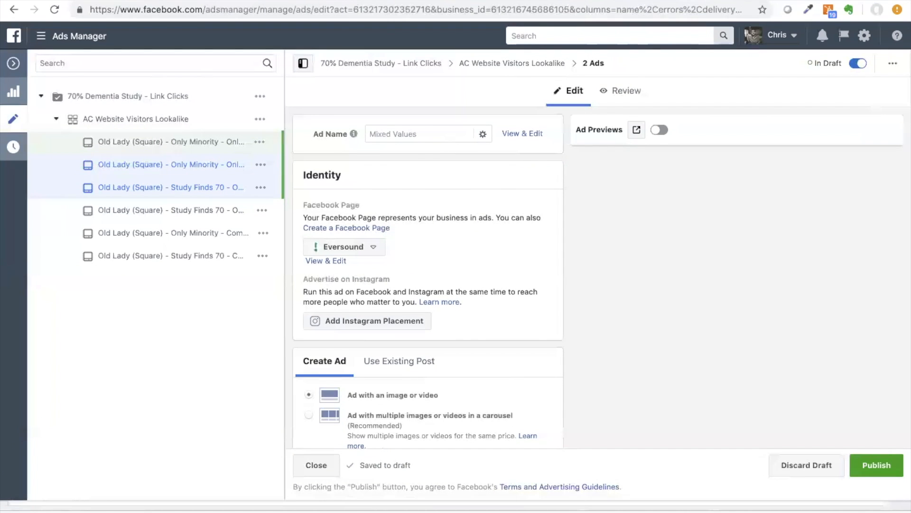
Step: Switch to the "Dementia Clinical Case Draft 1" Google Doc and copy the sentence about upwards of 90 percent of residents having cognitive impairment
{"action": "left_click", "coordinate": [541, 1]}
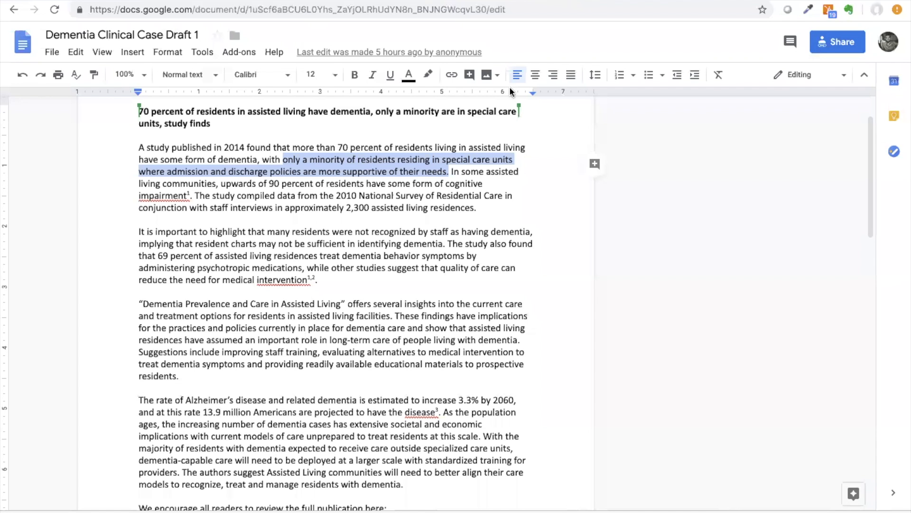
{"action": "left_click", "coordinate": [517, 283]}
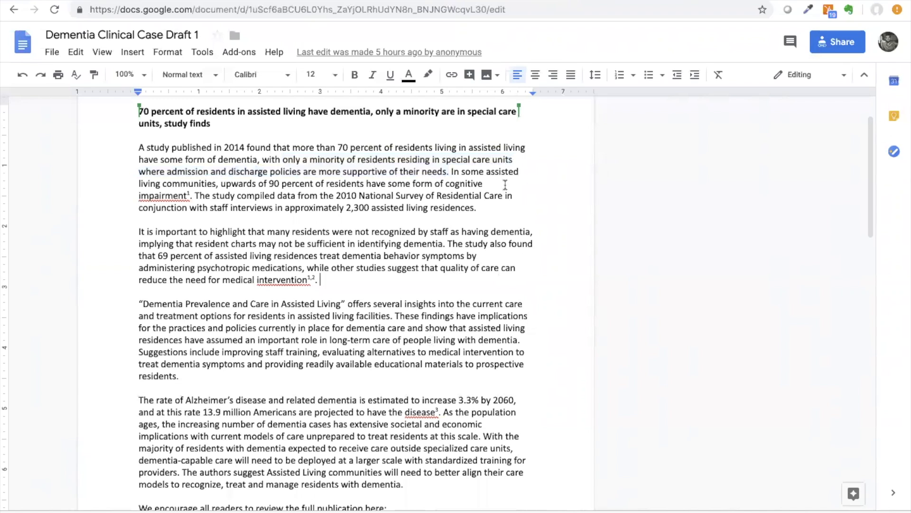
{"action": "left_click_drag", "start_coordinate": [237, 184], "coordinate": [340, 182]}
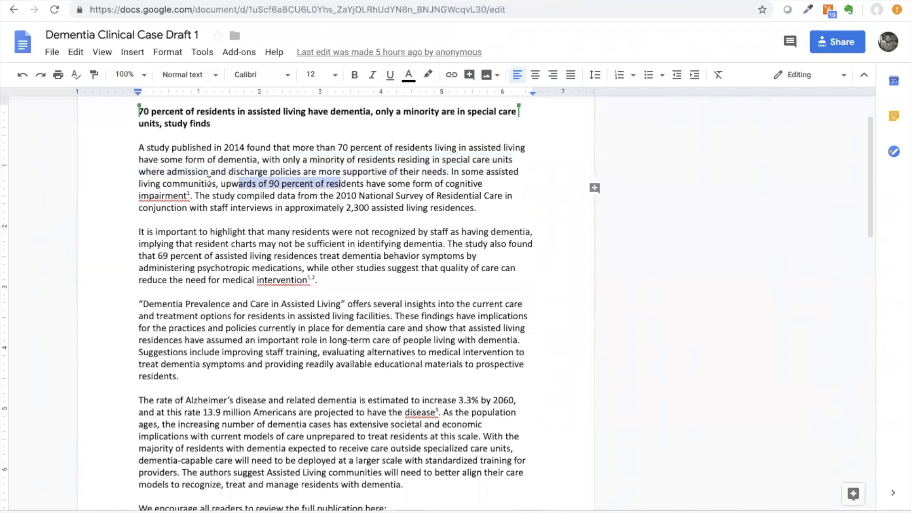
{"action": "left_click_drag", "start_coordinate": [187, 196], "coordinate": [448, 167]}
{"action": "key", "text": "super+c"}
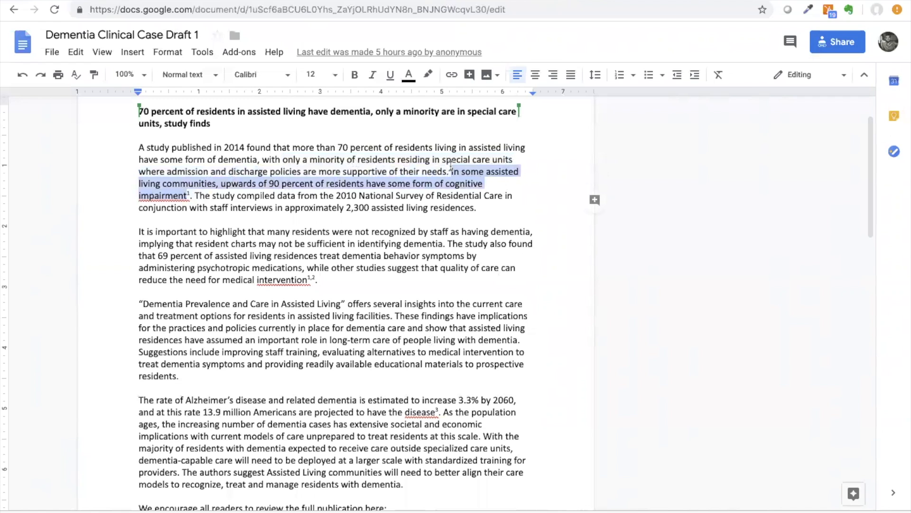
{"action": "mouse_move", "coordinate": [78, 10]}
Step: Back in Ads Manager, replace both duplicates' ad text with "In some assisted living communities, upwards of 90 percent of residents have some form of cognitive impairment"
{"action": "key", "text": "ctrl+Tab"}
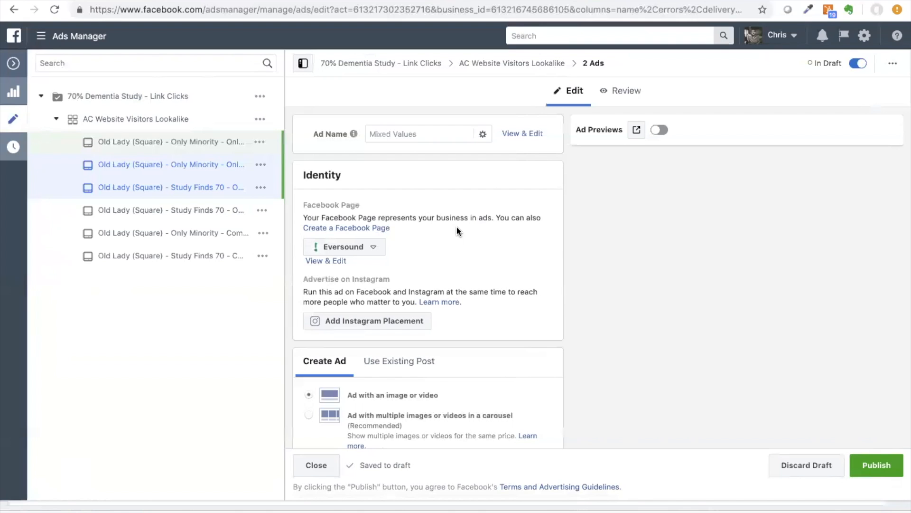
{"action": "scroll", "coordinate": [486, 239], "scroll_direction": "down", "scroll_amount": 15}
{"action": "left_click", "coordinate": [504, 252]}
{"action": "key", "text": "super+a"}
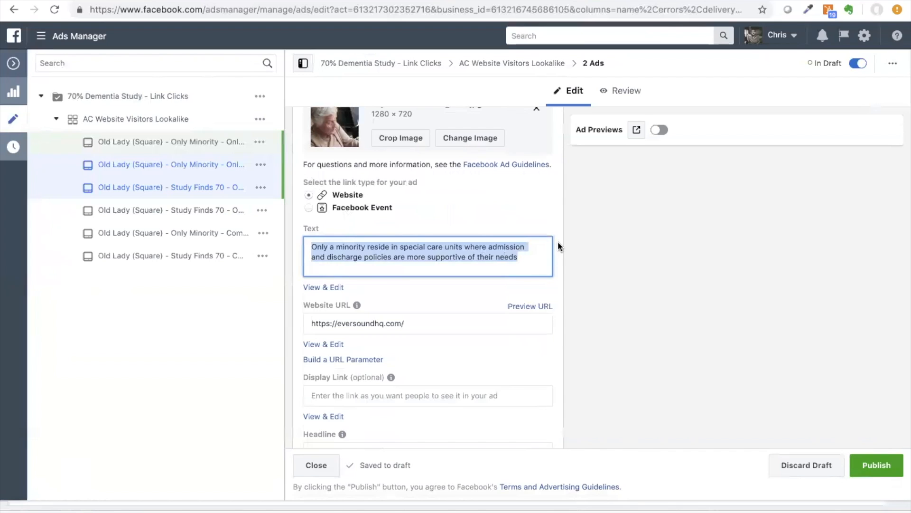
{"action": "key", "text": "super+v"}
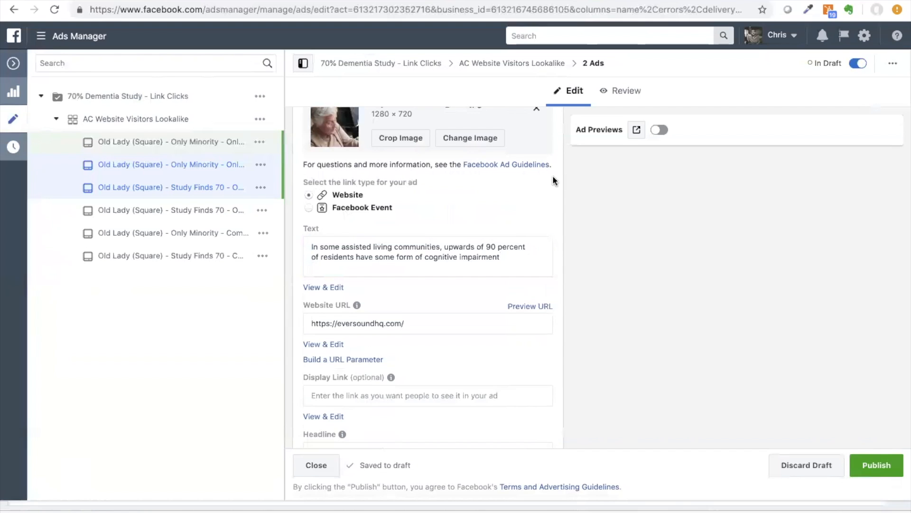
Step: Check the duplicates' headline and link description fields, and publish both ads
{"action": "scroll", "coordinate": [554, 179], "scroll_direction": "down", "scroll_amount": 5}
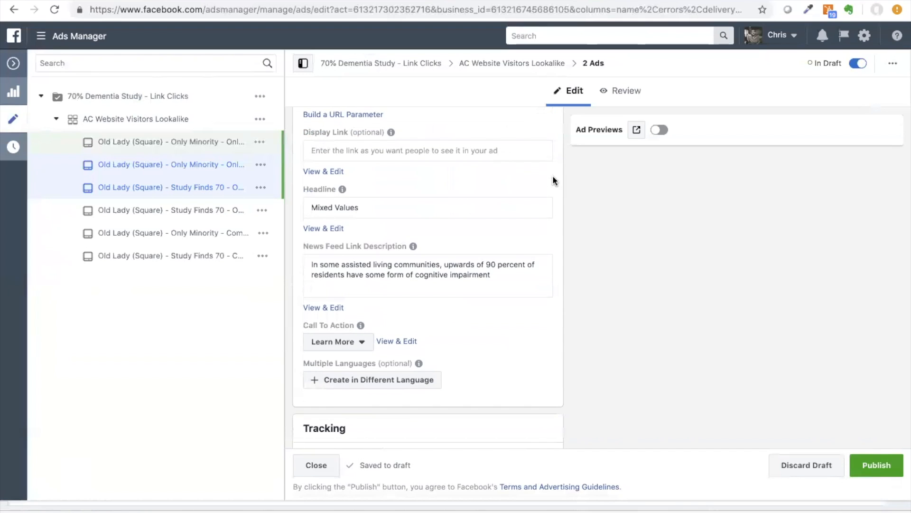
{"action": "scroll", "coordinate": [553, 179], "scroll_direction": "up", "scroll_amount": 2}
{"action": "scroll", "coordinate": [553, 179], "scroll_direction": "up", "scroll_amount": 15}
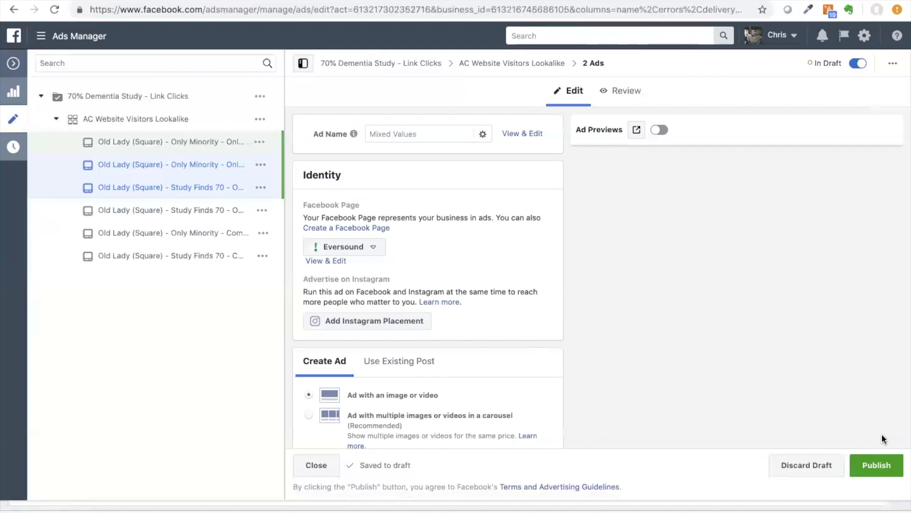
{"action": "left_click", "coordinate": [875, 465]}
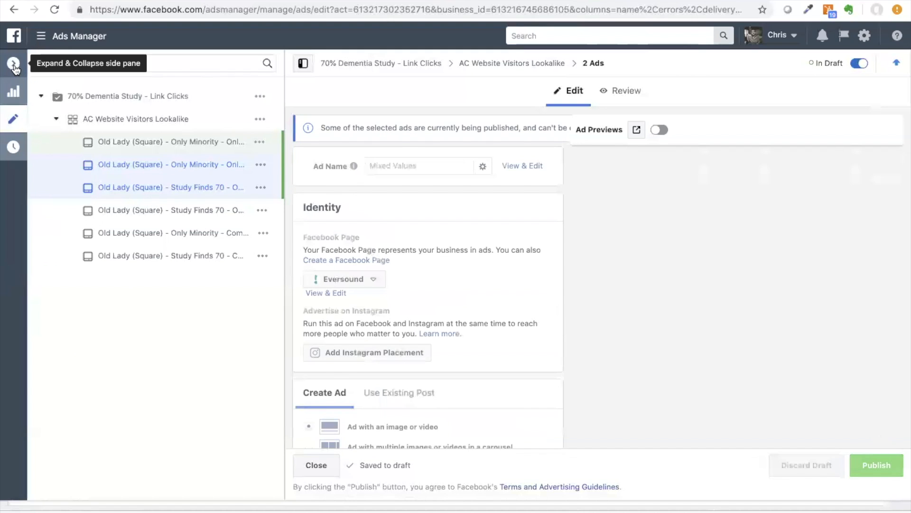
Step: Open only the newest "Study Finds 70" copy, rename it "Old Lady (Square) - Study Finds 70 - upwards 90%", and copy "upwards 90%"
{"action": "left_click", "coordinate": [13, 63]}
{"action": "left_click", "coordinate": [20, 252]}
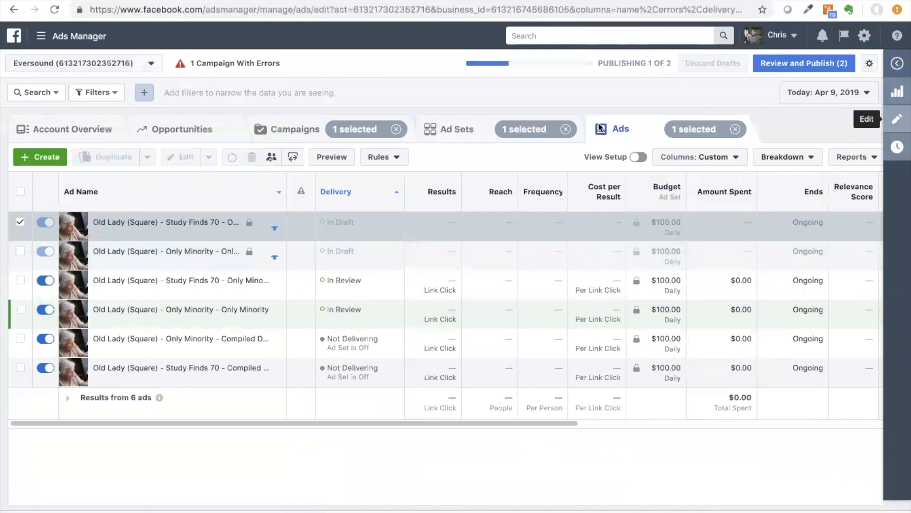
{"action": "left_click", "coordinate": [899, 121]}
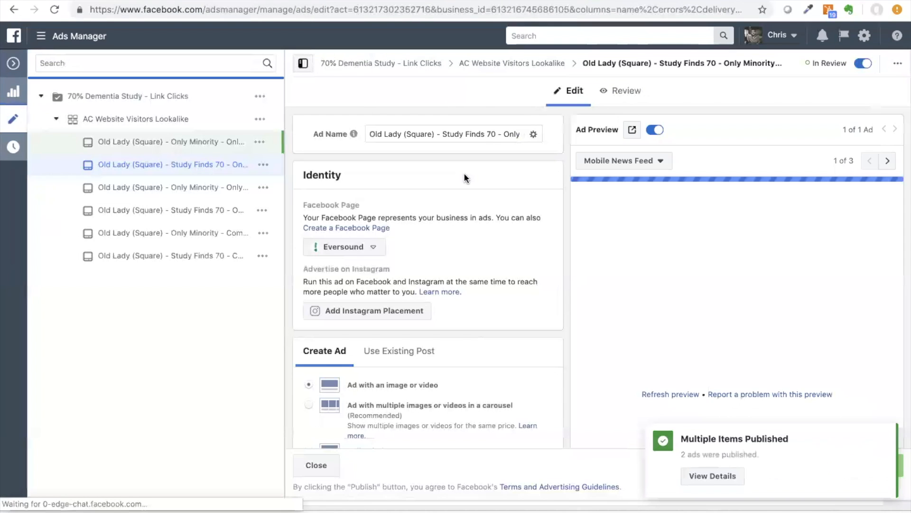
{"action": "scroll", "coordinate": [511, 134], "scroll_direction": "right", "scroll_amount": 2}
{"action": "left_click", "coordinate": [503, 133]}
{"action": "left_click_drag", "start_coordinate": [446, 133], "coordinate": [611, 161]}
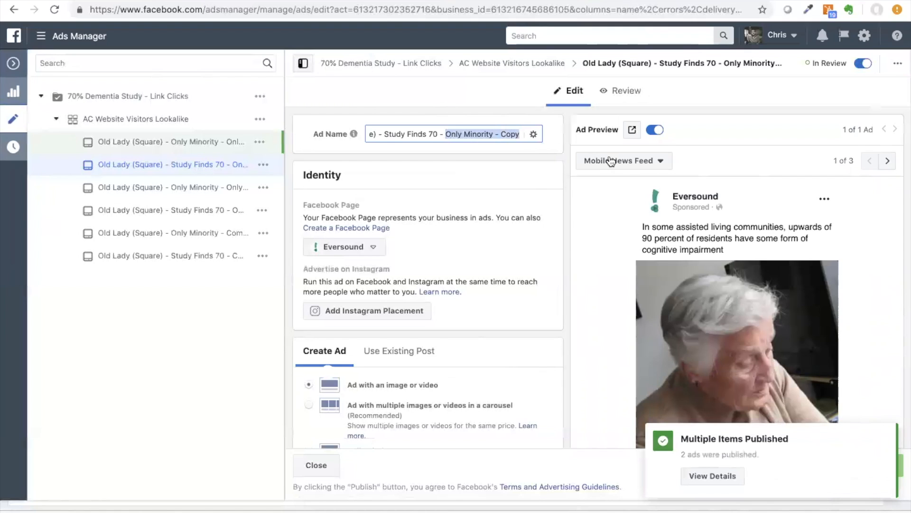
{"action": "type", "text": "upward"}
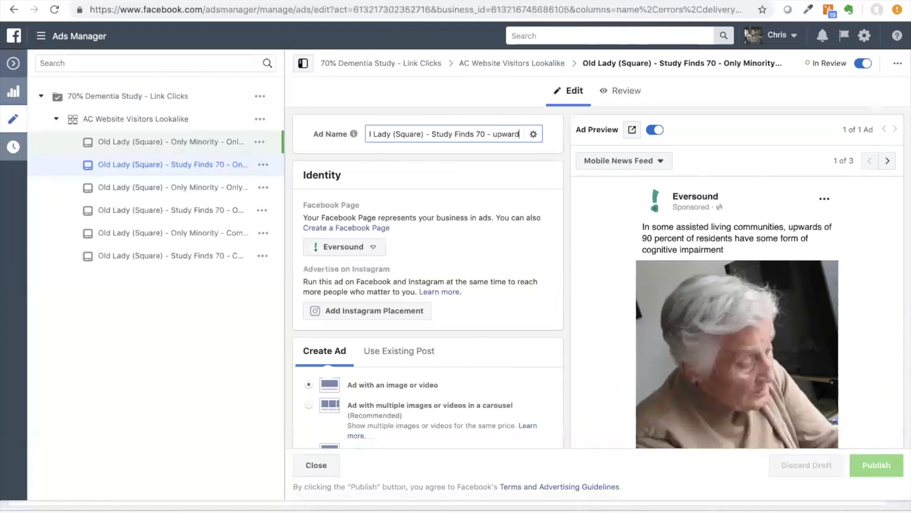
{"action": "type", "text": "s 90%"}
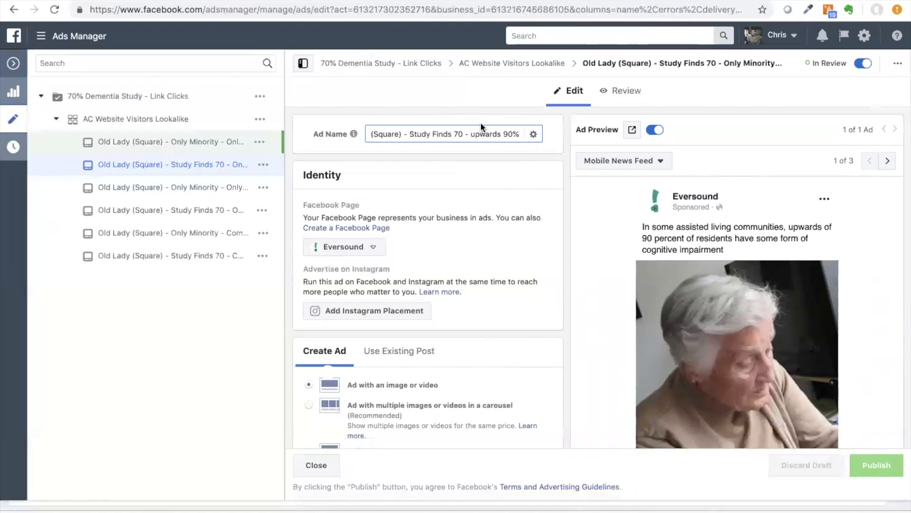
{"action": "left_click_drag", "start_coordinate": [471, 133], "coordinate": [522, 134]}
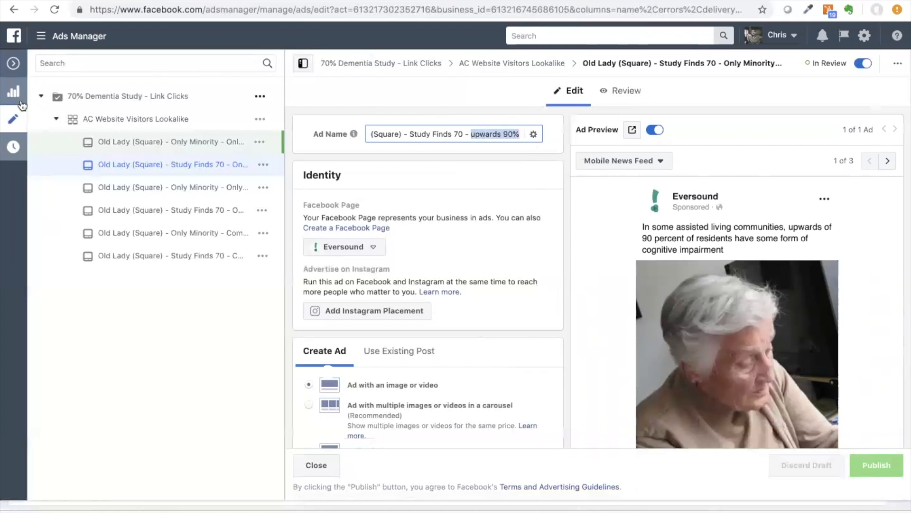
Step: Open only the newest "Only Minority" copy and rename it "Old Lady (Square) - Only Minority - upwards 90%"
{"action": "left_click", "coordinate": [13, 119]}
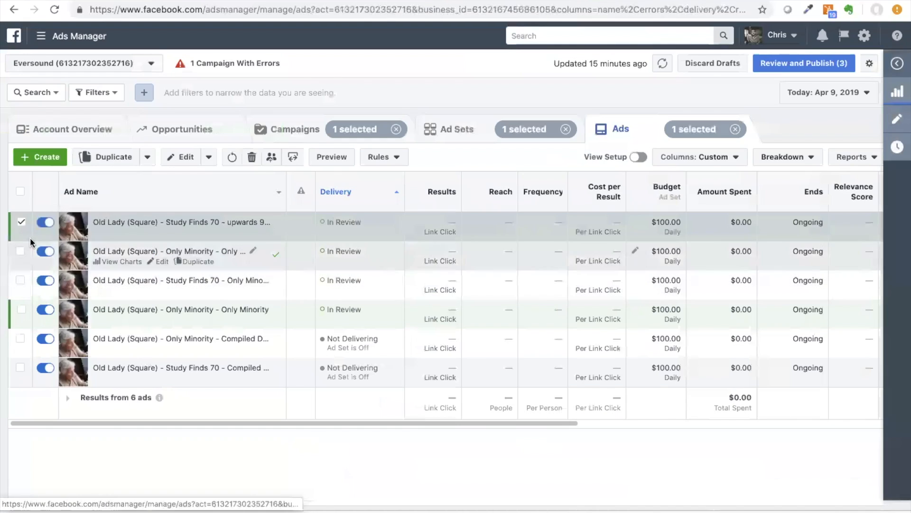
{"action": "left_click", "coordinate": [21, 251]}
{"action": "left_click", "coordinate": [897, 119]}
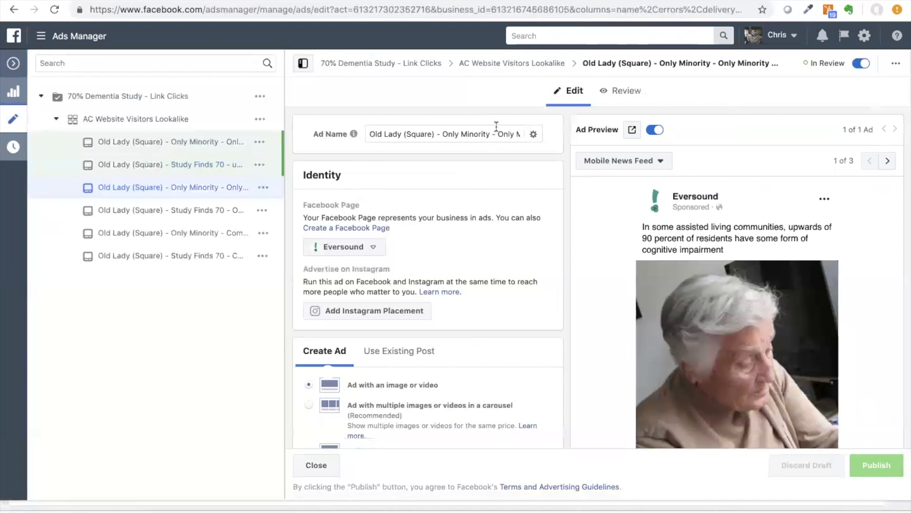
{"action": "left_click", "coordinate": [485, 134]}
{"action": "left_click_drag", "start_coordinate": [446, 133], "coordinate": [573, 146]}
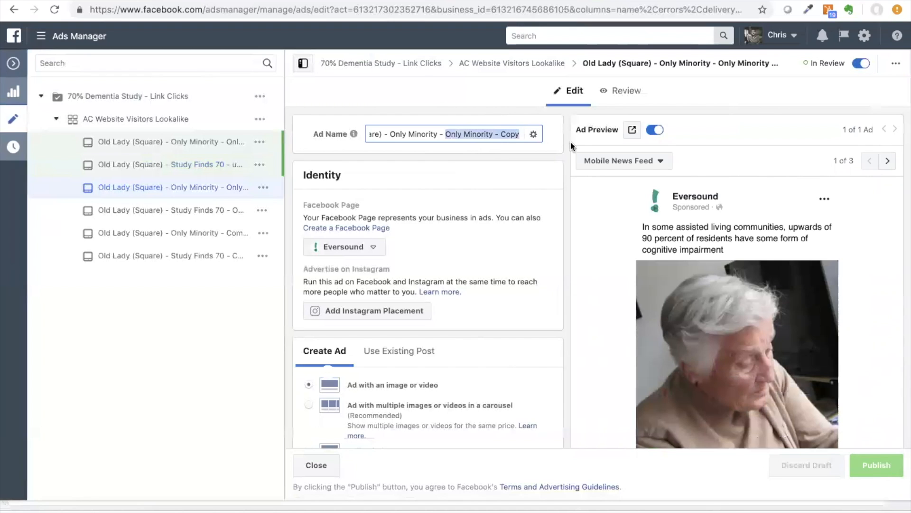
{"action": "key", "text": "ctrl+v"}
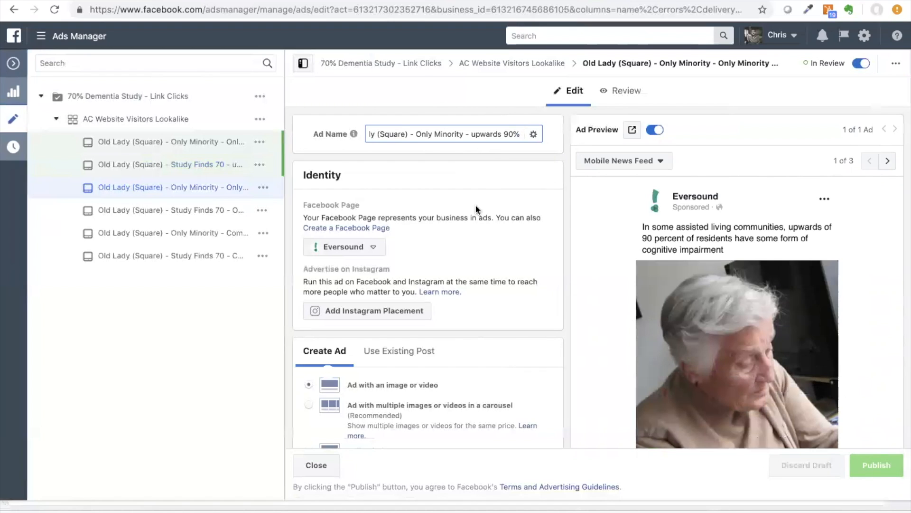
Step: Return to the ads list, select all six Old Lady ads, and quick-duplicate them
{"action": "left_click", "coordinate": [13, 64]}
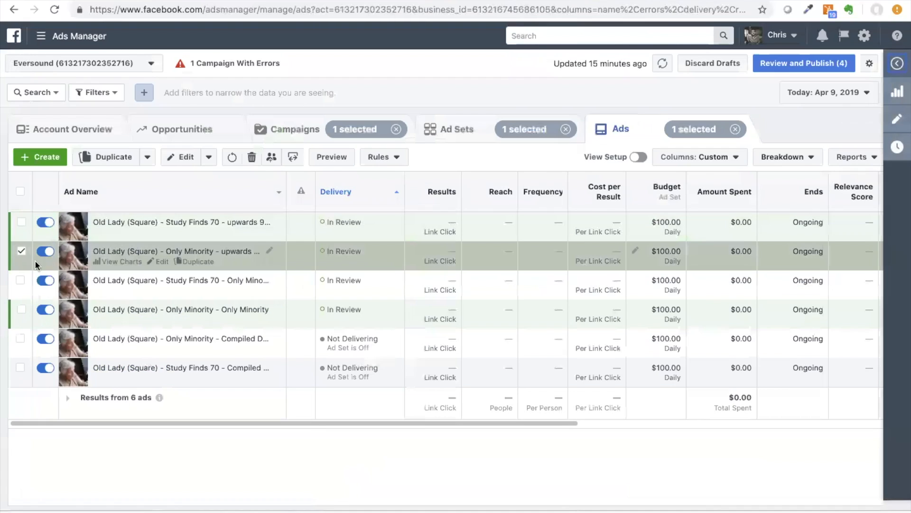
{"action": "left_click", "coordinate": [19, 192]}
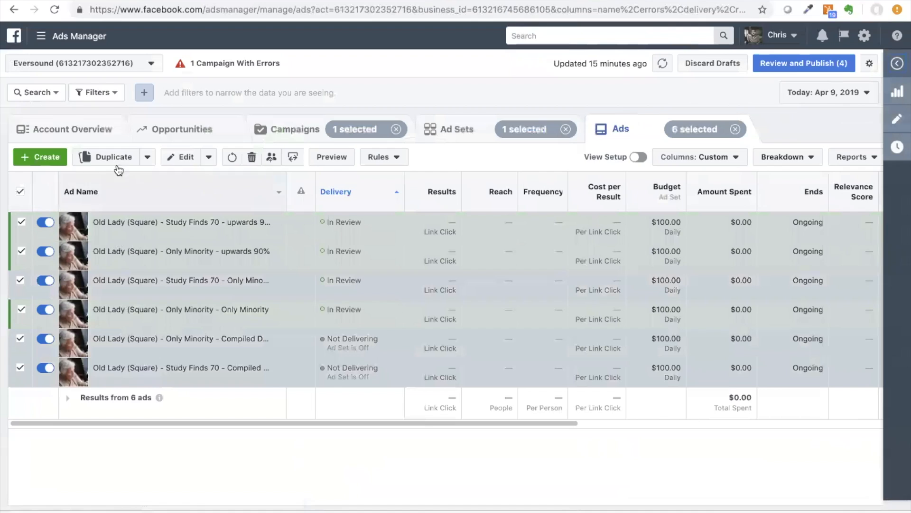
{"action": "left_click", "coordinate": [148, 157]}
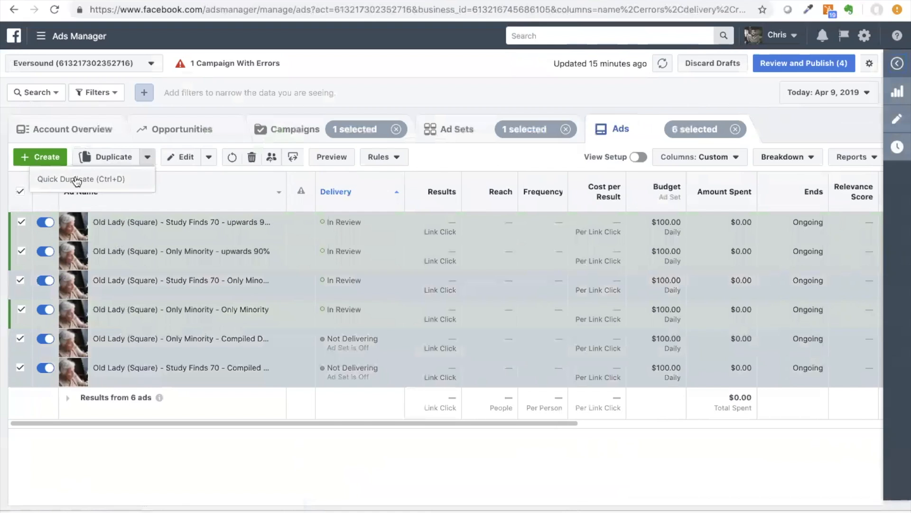
{"action": "left_click", "coordinate": [95, 179]}
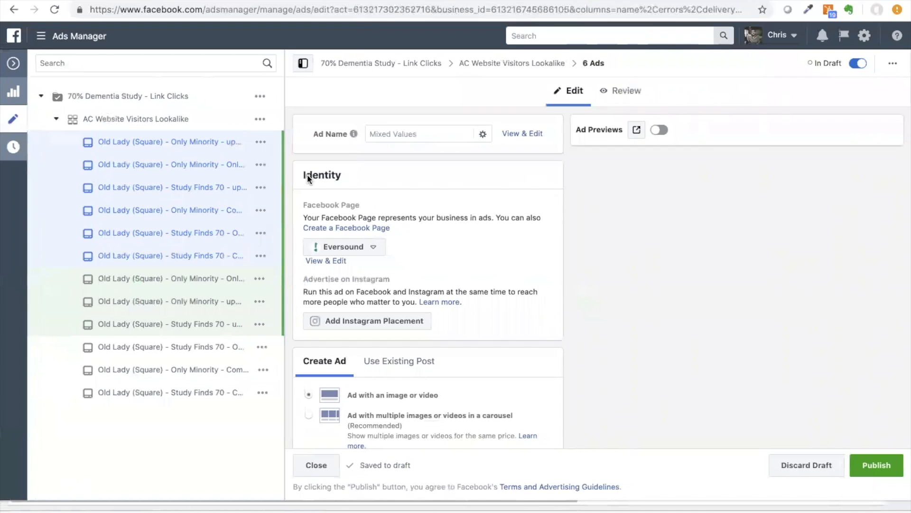
Step: Replace the six duplicates' image with volunteer_reading.jpg from the account's image assets
{"action": "scroll", "coordinate": [542, 190], "scroll_direction": "down", "scroll_amount": 10}
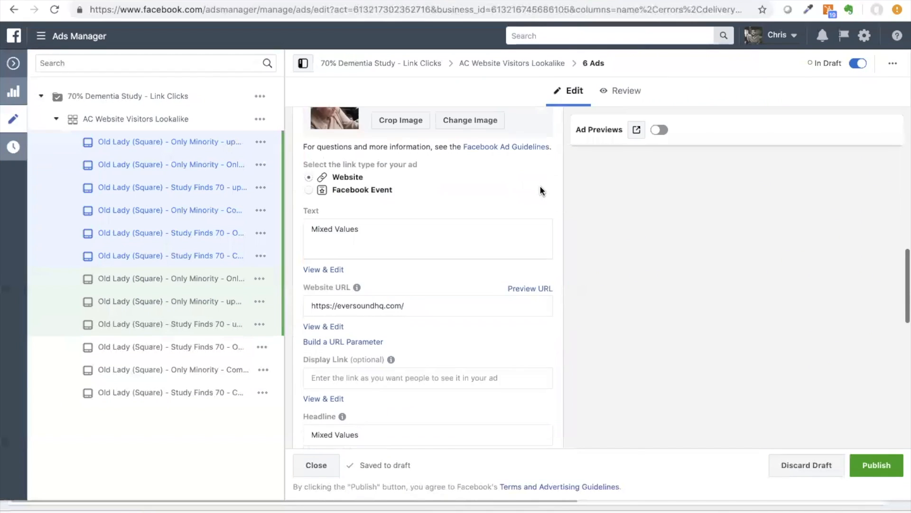
{"action": "scroll", "coordinate": [541, 190], "scroll_direction": "up", "scroll_amount": 3}
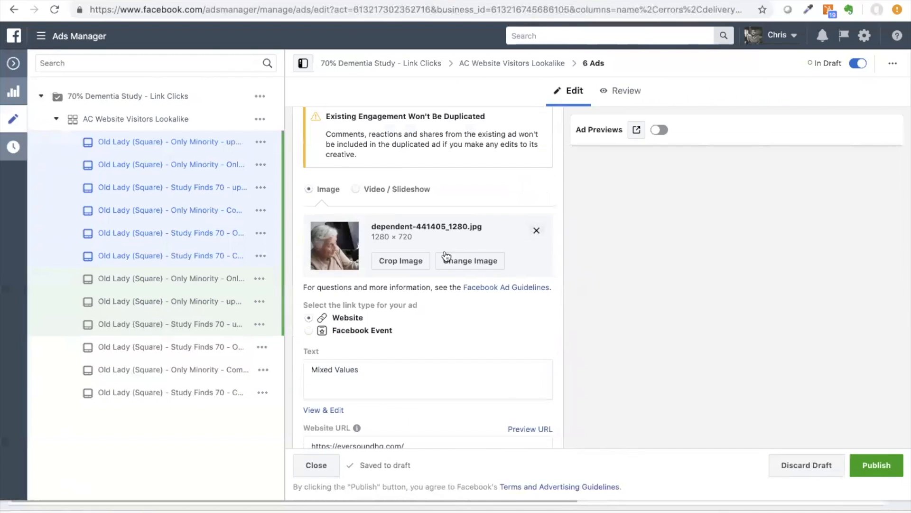
{"action": "left_click", "coordinate": [481, 261]}
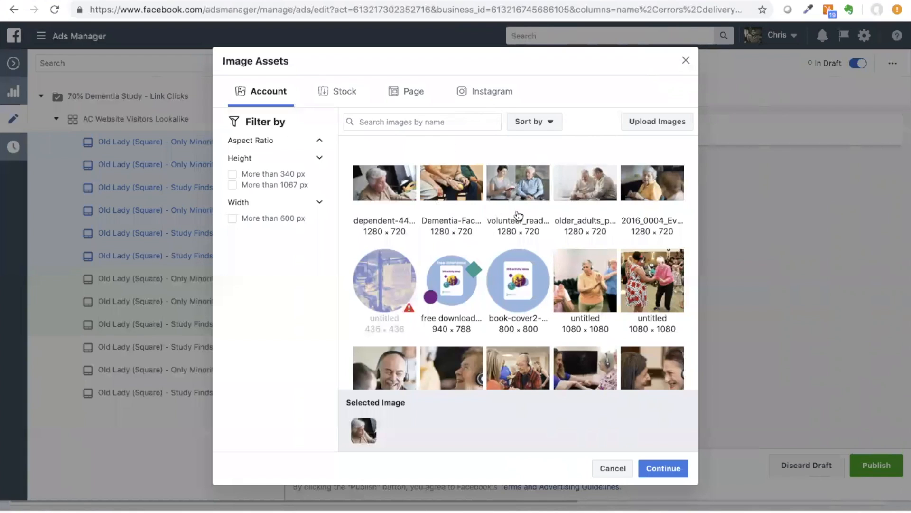
{"action": "left_click", "coordinate": [531, 187]}
{"action": "left_click", "coordinate": [663, 468]}
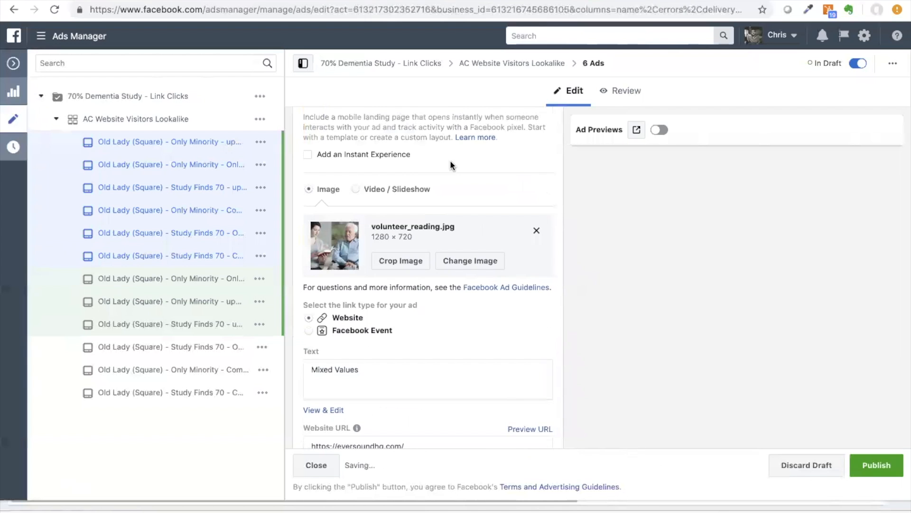
Step: Crop the volunteer_reading.jpg image to Square (1:1), shifting the crop frame slightly toward the woman
{"action": "scroll", "coordinate": [489, 359], "scroll_direction": "up", "scroll_amount": 6}
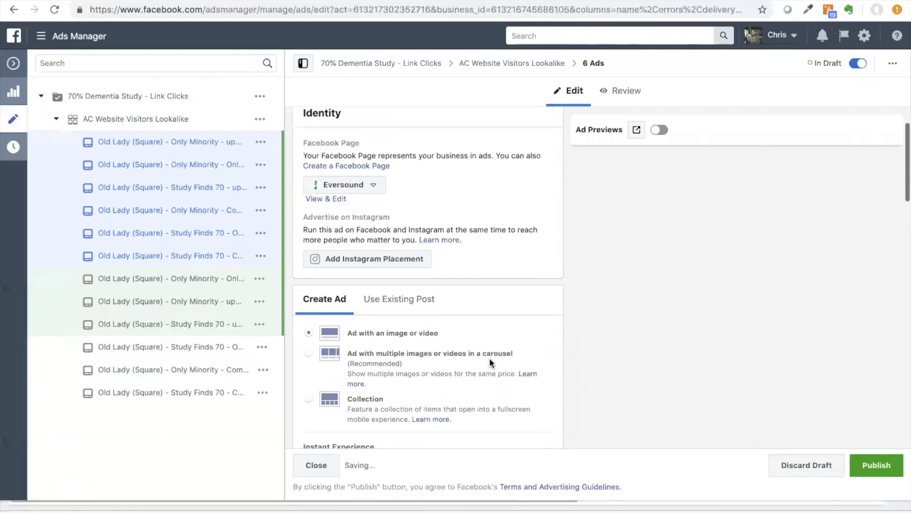
{"action": "scroll", "coordinate": [489, 358], "scroll_direction": "down", "scroll_amount": 10}
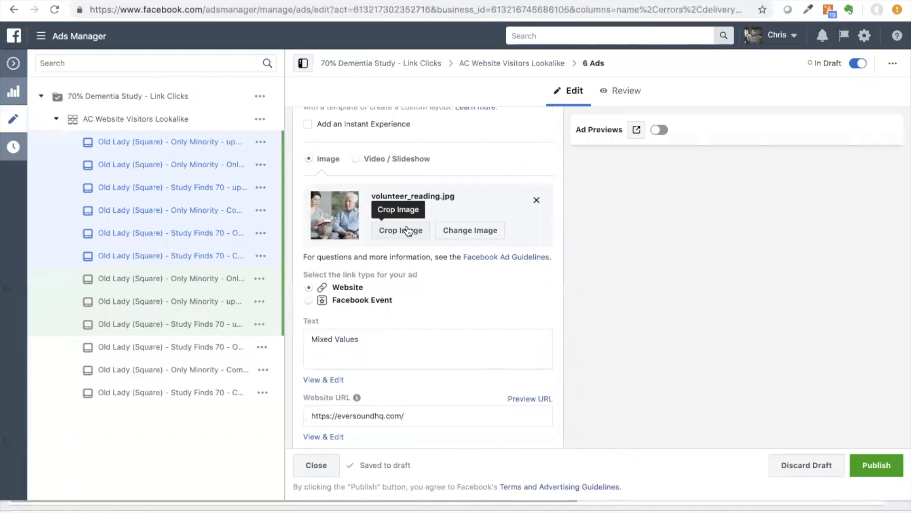
{"action": "left_click", "coordinate": [411, 235]}
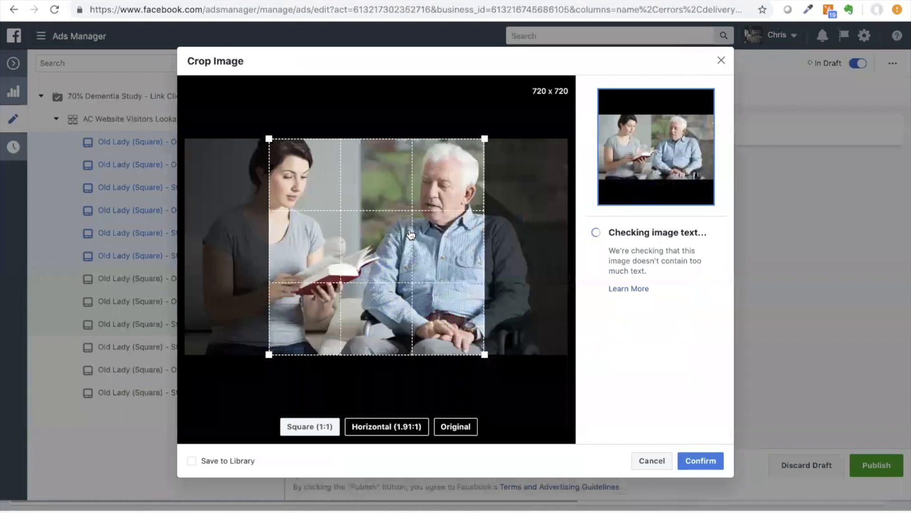
{"action": "left_click_drag", "start_coordinate": [439, 218], "coordinate": [432, 217]}
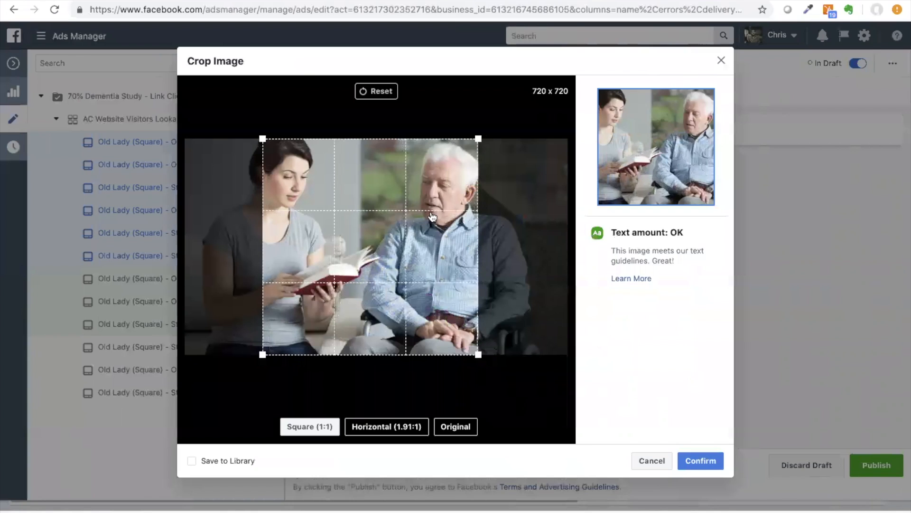
{"action": "left_click", "coordinate": [705, 458]}
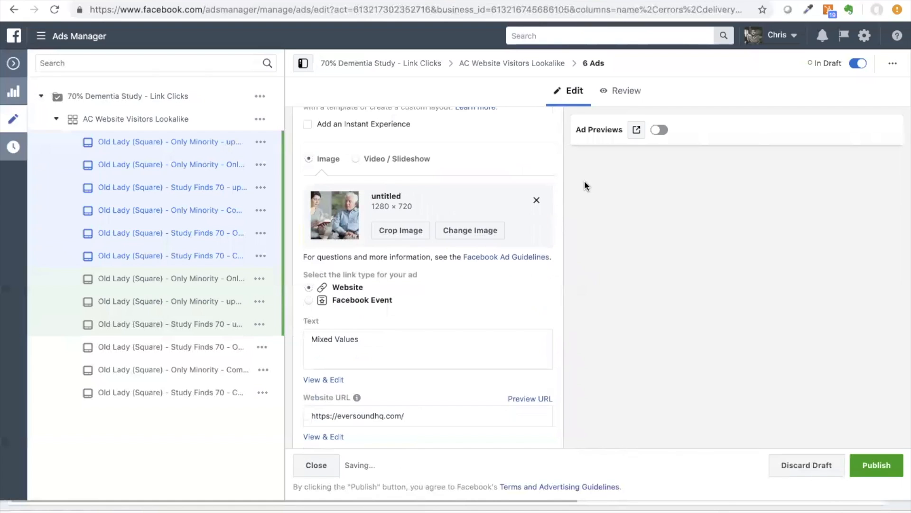
Step: Check the duplicates' remaining settings, publish all six ads, go back to the ads list, and dismiss the publishing notification
{"action": "scroll", "coordinate": [563, 196], "scroll_direction": "up", "scroll_amount": 10}
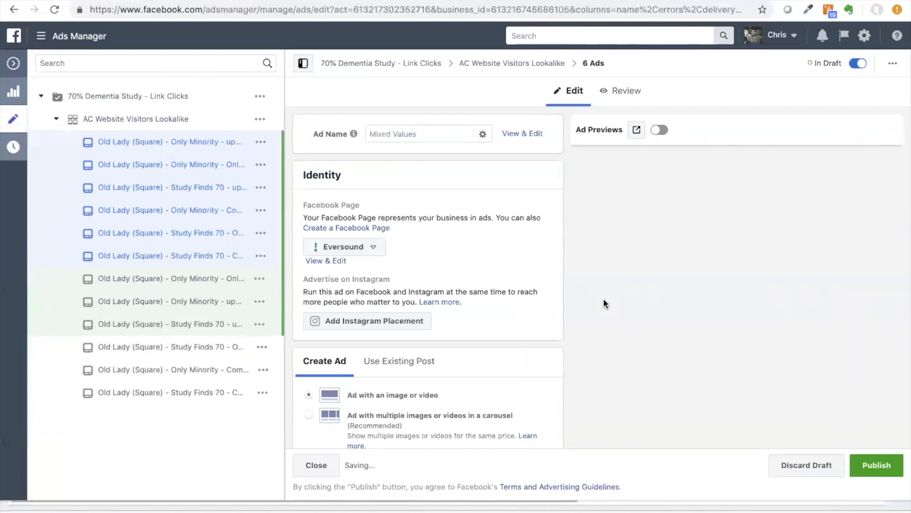
{"action": "scroll", "coordinate": [530, 195], "scroll_direction": "down", "scroll_amount": 15}
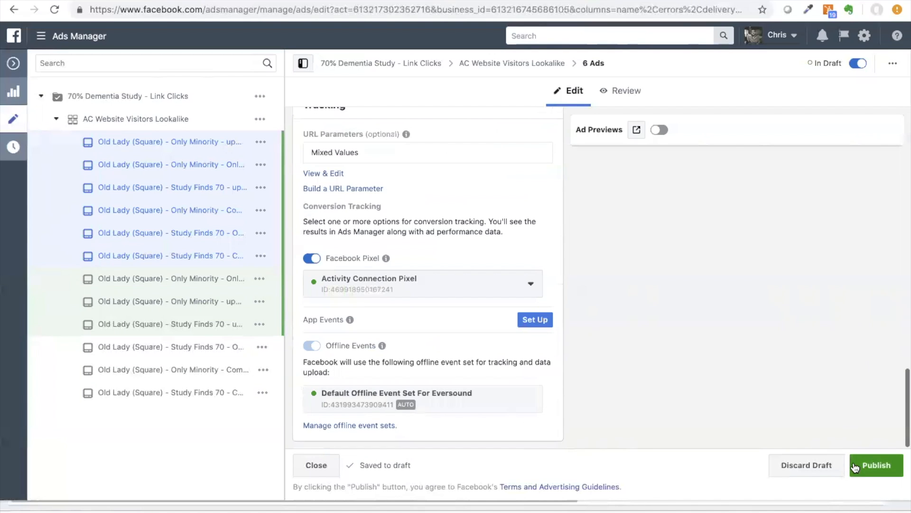
{"action": "left_click", "coordinate": [874, 466]}
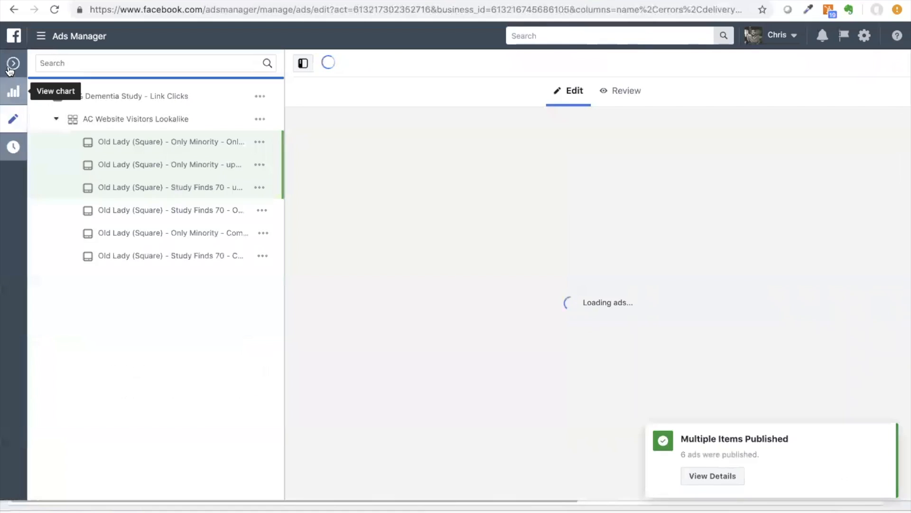
{"action": "left_click", "coordinate": [13, 65]}
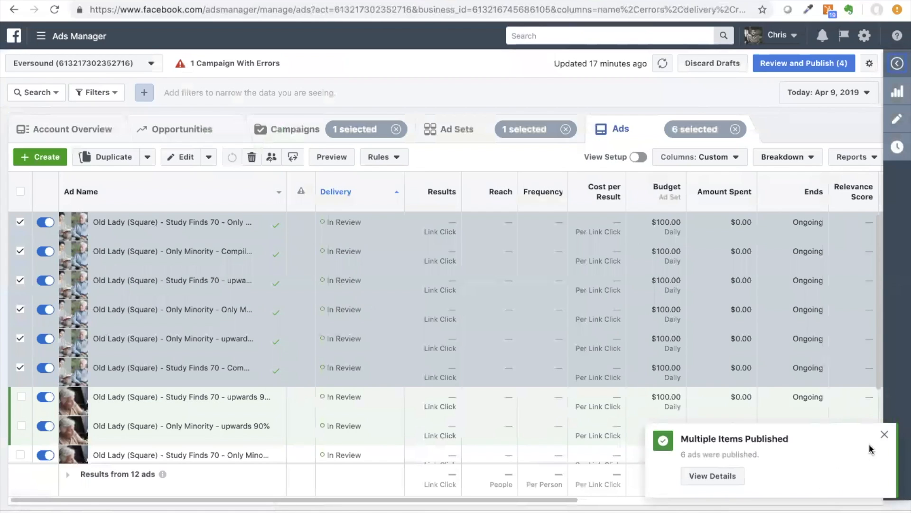
{"action": "left_click", "coordinate": [885, 436]}
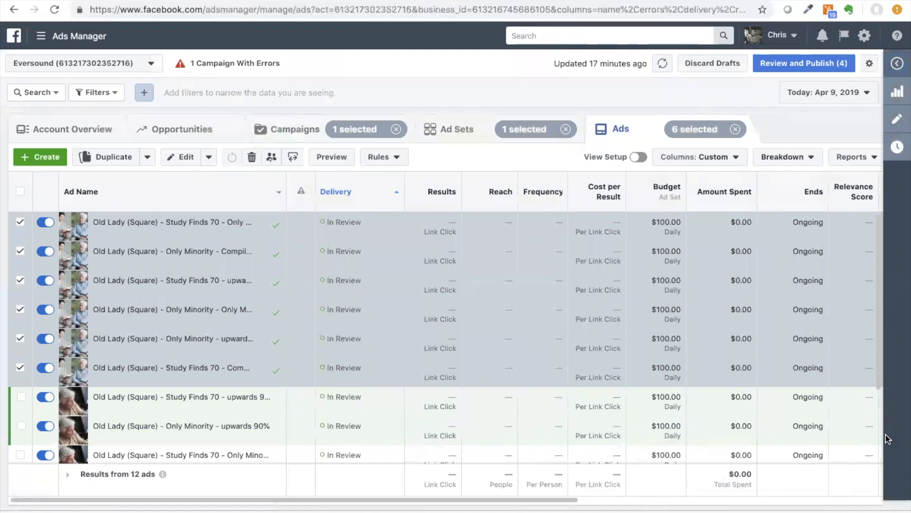
Step: Quick-duplicate the six selected ads that use the volunteer reading image
{"action": "scroll", "coordinate": [226, 264], "scroll_direction": "down", "scroll_amount": 3}
{"action": "scroll", "coordinate": [225, 264], "scroll_direction": "up", "scroll_amount": 3}
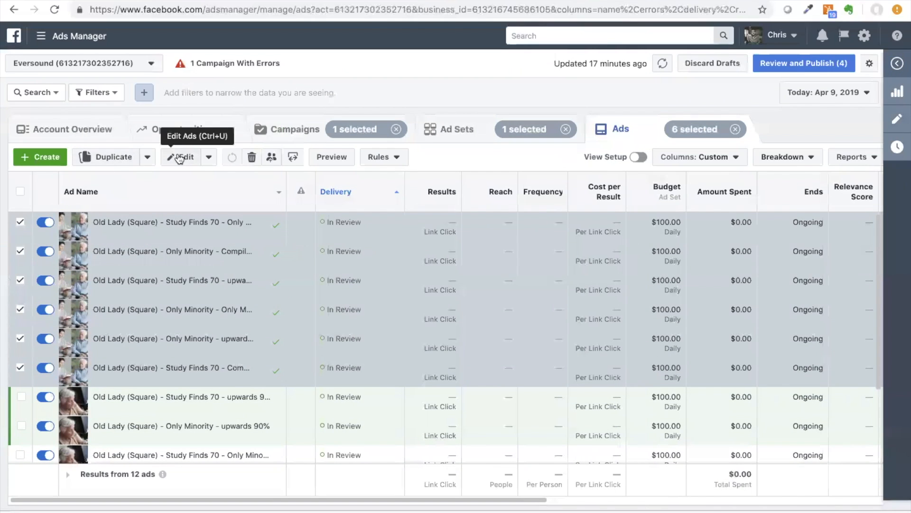
{"action": "left_click", "coordinate": [149, 159]}
{"action": "left_click", "coordinate": [149, 159]}
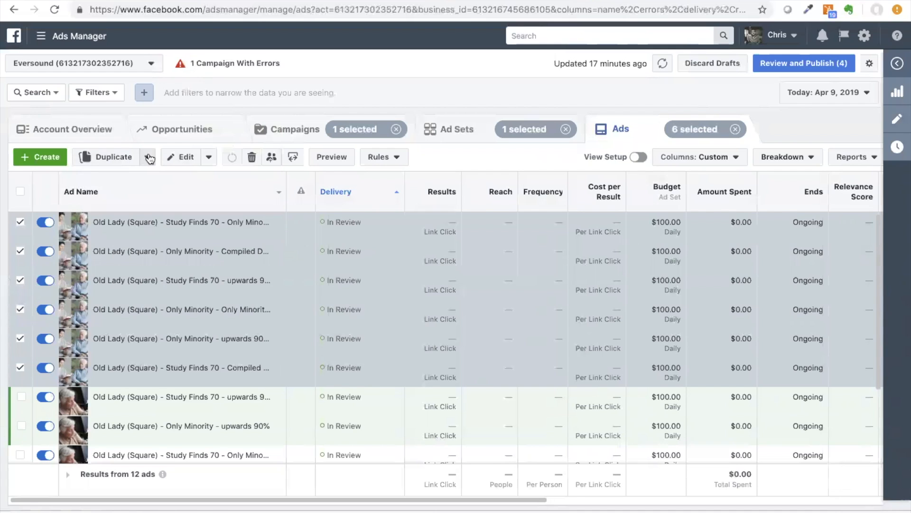
{"action": "left_click", "coordinate": [149, 159]}
{"action": "left_click", "coordinate": [113, 176]}
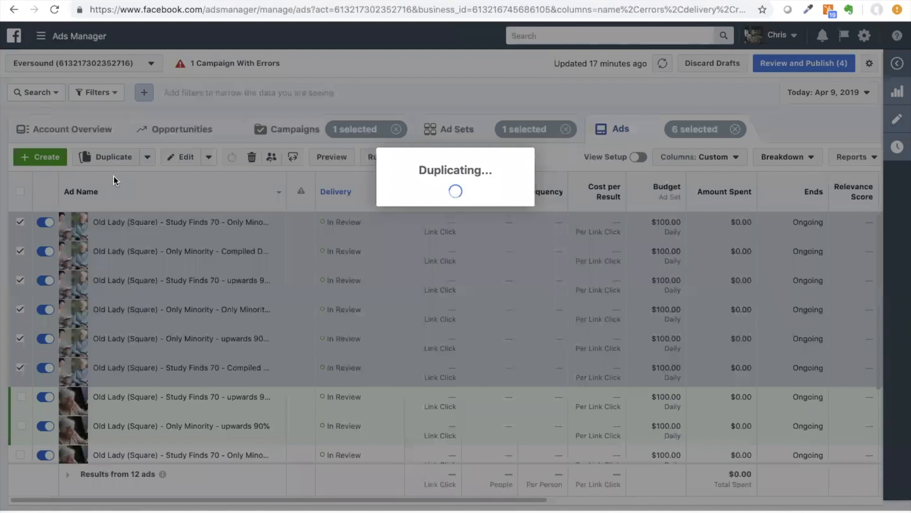
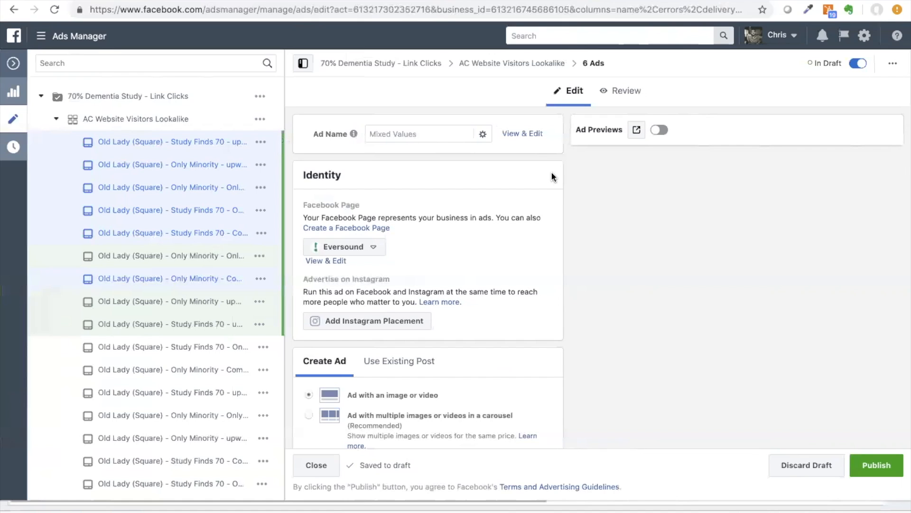
Step: Change the image of the six new duplicates to older_adults_paper.jpg from the account's image assets
{"action": "scroll", "coordinate": [551, 172], "scroll_direction": "down", "scroll_amount": 10}
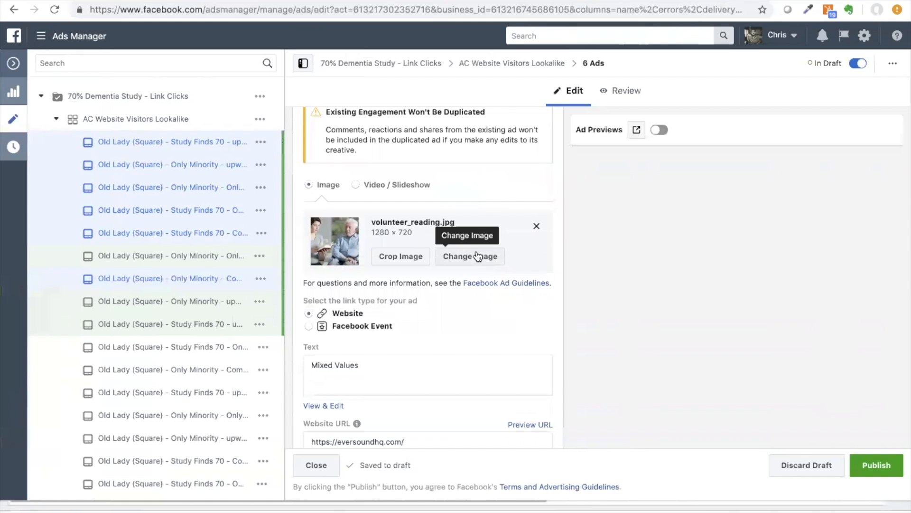
{"action": "left_click", "coordinate": [478, 257]}
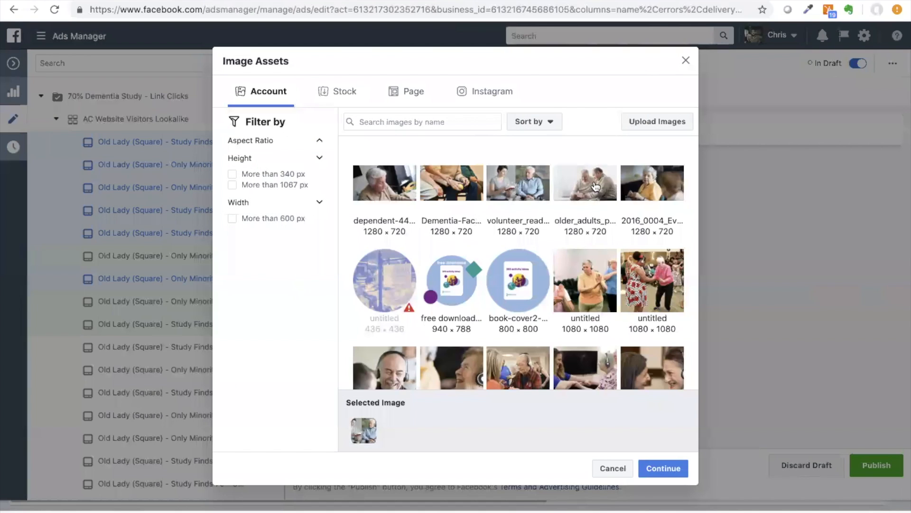
{"action": "left_click", "coordinate": [594, 186]}
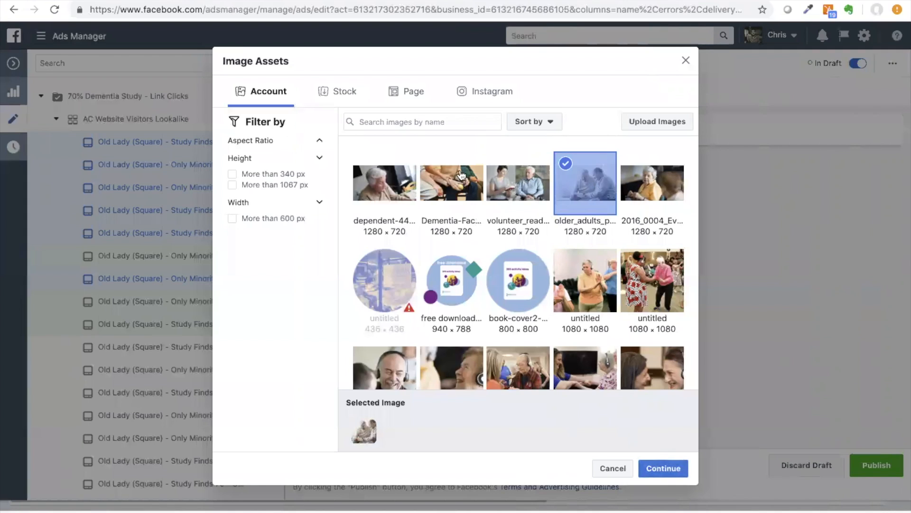
{"action": "left_click", "coordinate": [664, 468]}
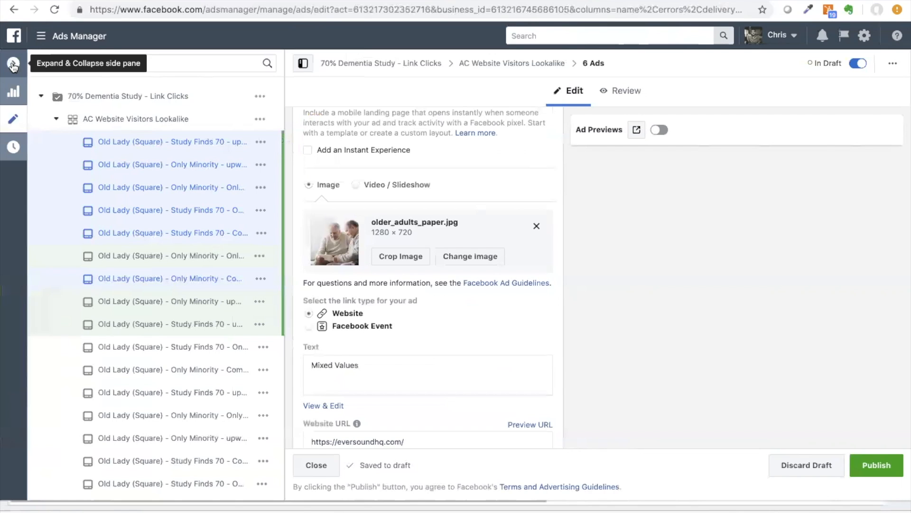
Step: Return to the ads list and quick-duplicate the six draft ads that use the older adults image
{"action": "left_click", "coordinate": [13, 65]}
{"action": "scroll", "coordinate": [165, 325], "scroll_direction": "down", "scroll_amount": 5}
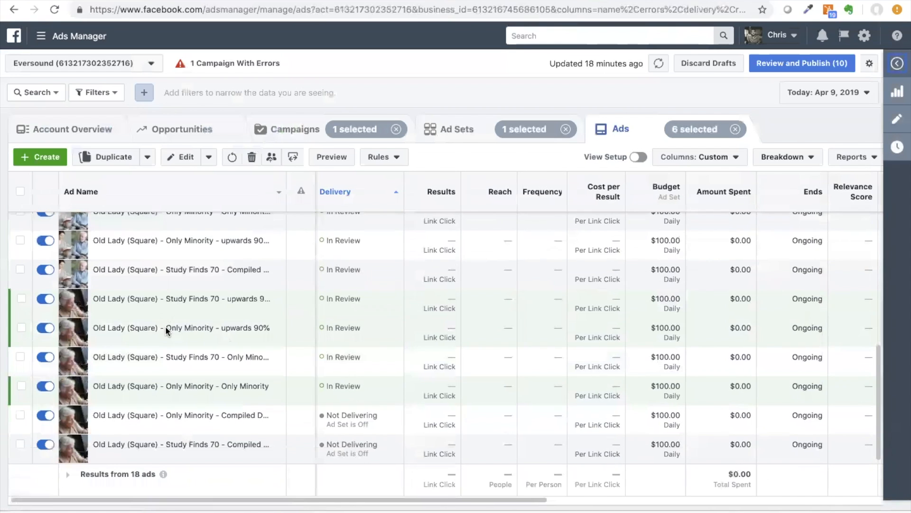
{"action": "scroll", "coordinate": [165, 337], "scroll_direction": "right", "scroll_amount": 1}
{"action": "scroll", "coordinate": [175, 414], "scroll_direction": "up", "scroll_amount": 6}
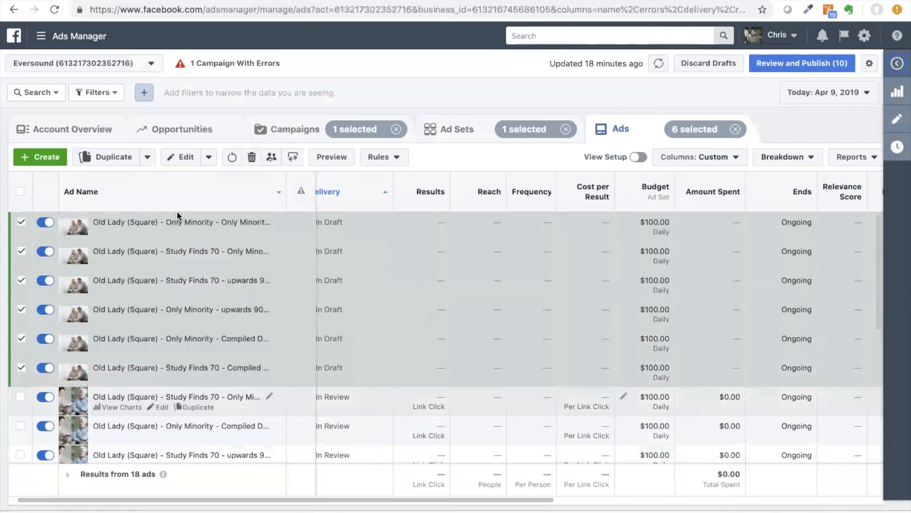
{"action": "left_click", "coordinate": [148, 162]}
{"action": "left_click", "coordinate": [115, 181]}
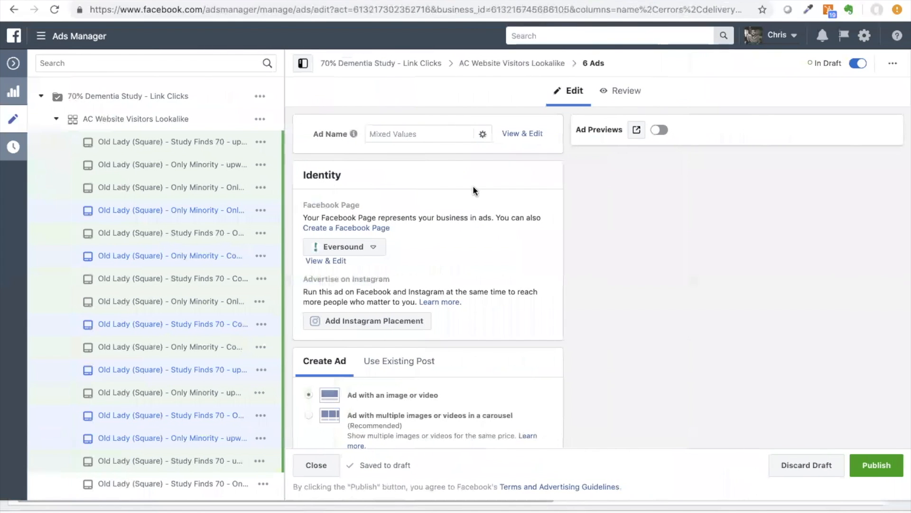
Step: Change the newest six duplicates' image to the 2016_0004 photo of the woman in yellow, and reposition its crop toward the photo's left side
{"action": "scroll", "coordinate": [551, 192], "scroll_direction": "down", "scroll_amount": 10}
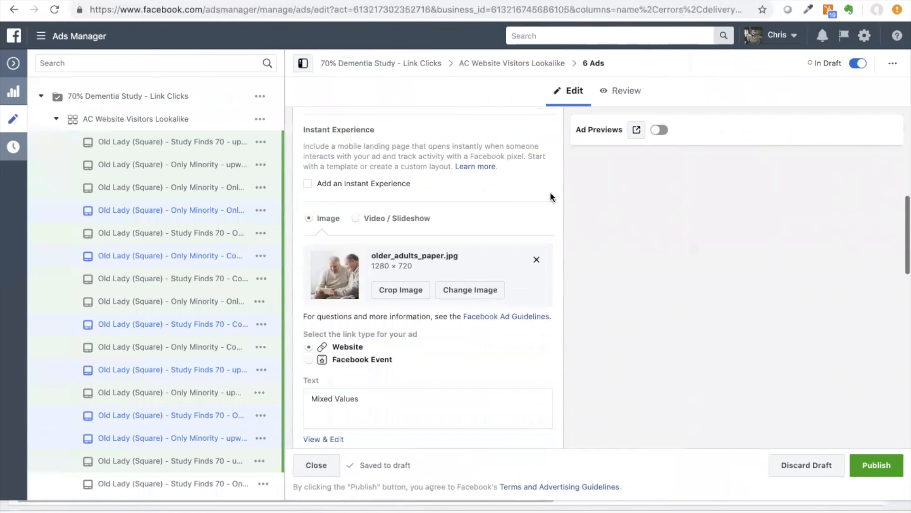
{"action": "left_click", "coordinate": [488, 252]}
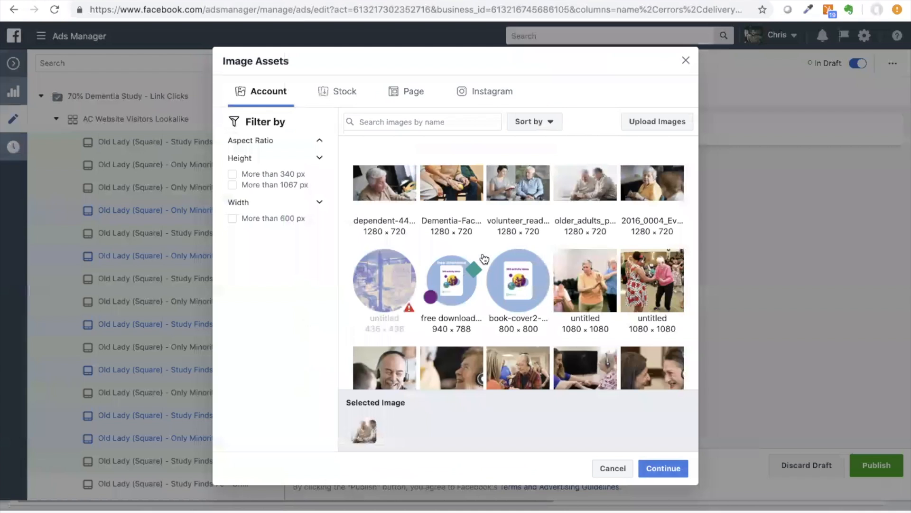
{"action": "left_click", "coordinate": [653, 187]}
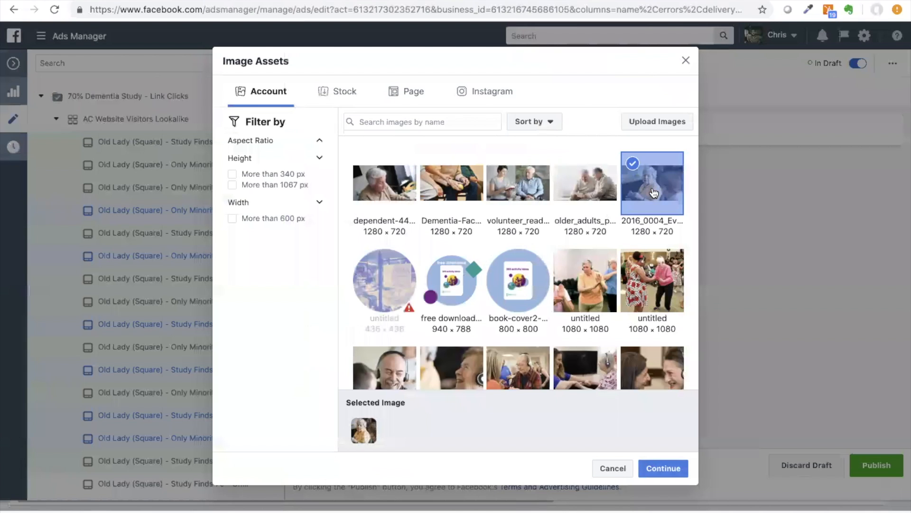
{"action": "left_click", "coordinate": [663, 468]}
{"action": "left_click", "coordinate": [393, 249]}
{"action": "left_click_drag", "start_coordinate": [429, 254], "coordinate": [386, 252]}
{"action": "left_click", "coordinate": [699, 456]}
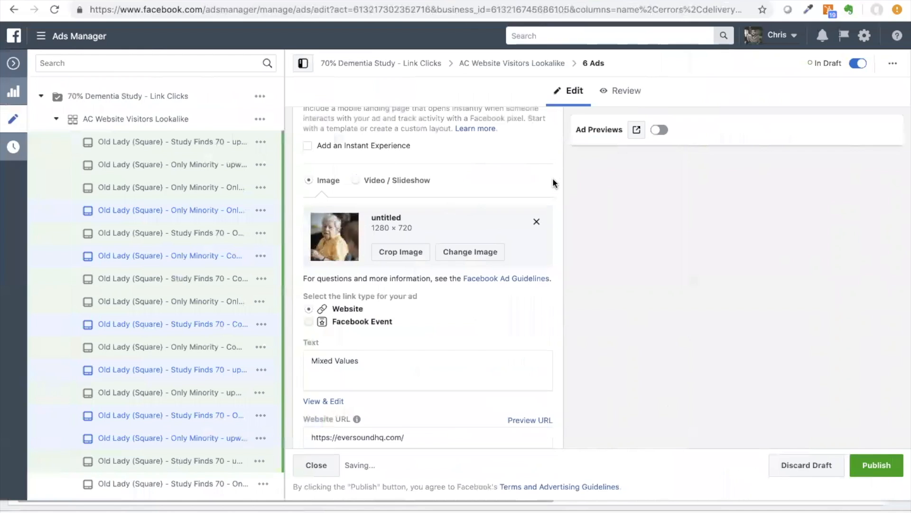
Step: Return to the ads list and publish the 15 draft ads, leaving out the "Two-Week Free Trial - Lead Form" campaign
{"action": "left_click", "coordinate": [13, 64]}
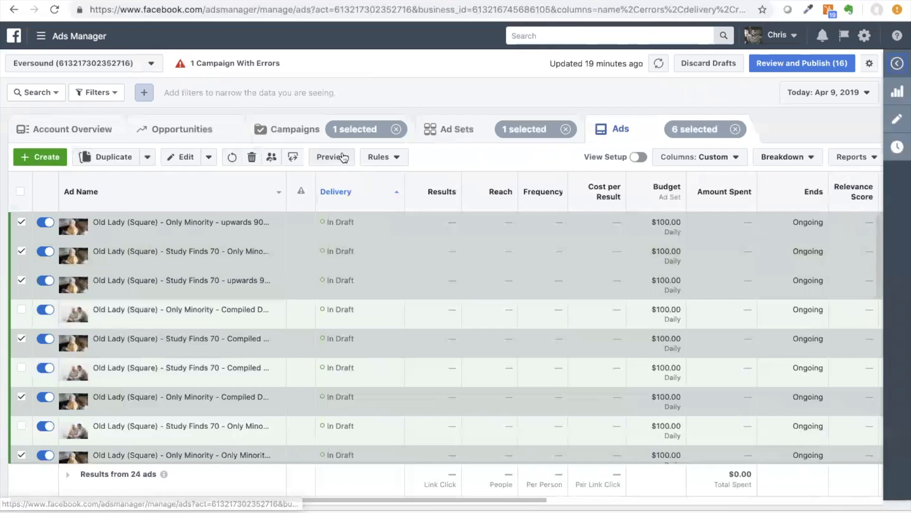
{"action": "left_click", "coordinate": [786, 62]}
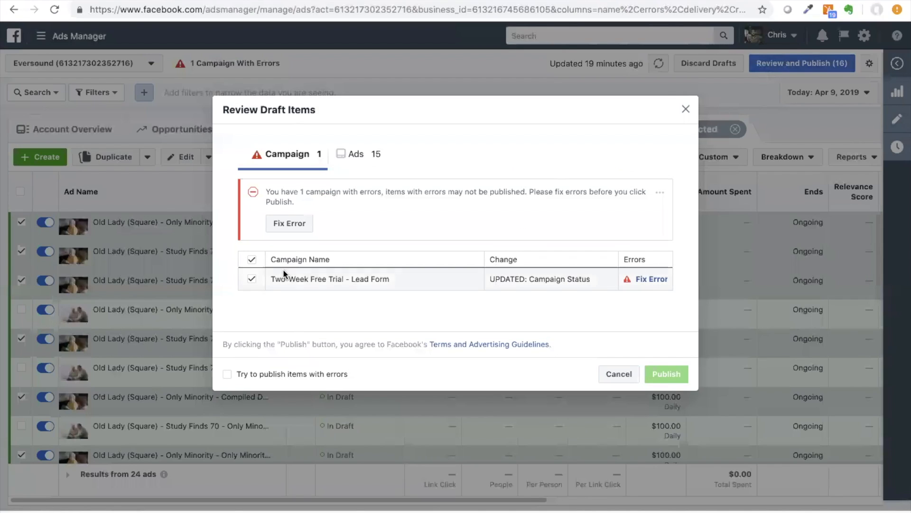
{"action": "left_click", "coordinate": [252, 278]}
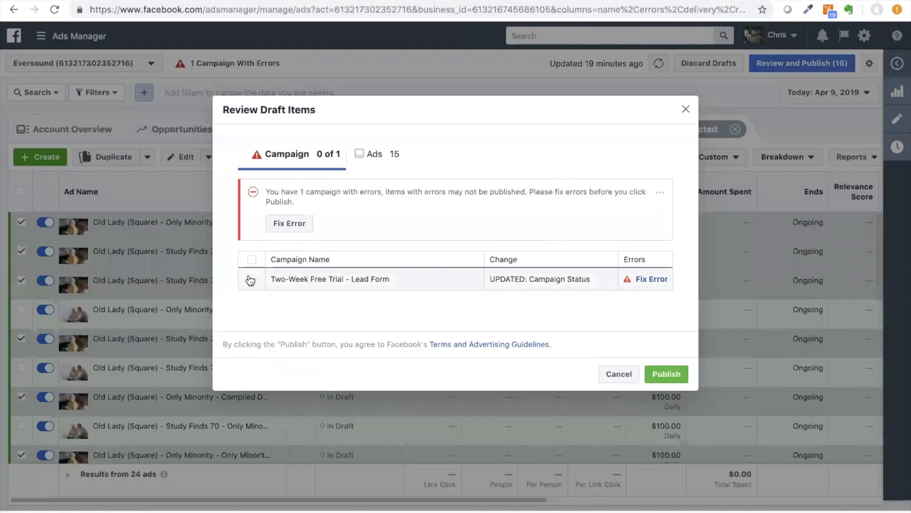
{"action": "left_click", "coordinate": [666, 374]}
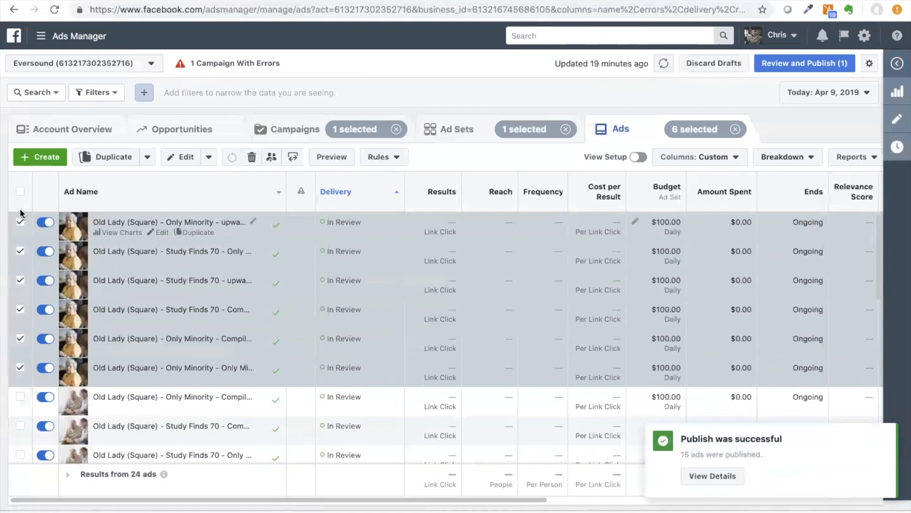
Step: Open only the first published woman-in-yellow ad for editing and replace "Old Lady" with "Lady Yellow" in its name
{"action": "left_click", "coordinate": [20, 191]}
{"action": "left_click", "coordinate": [20, 191]}
{"action": "left_click", "coordinate": [20, 222]}
{"action": "left_click", "coordinate": [897, 118]}
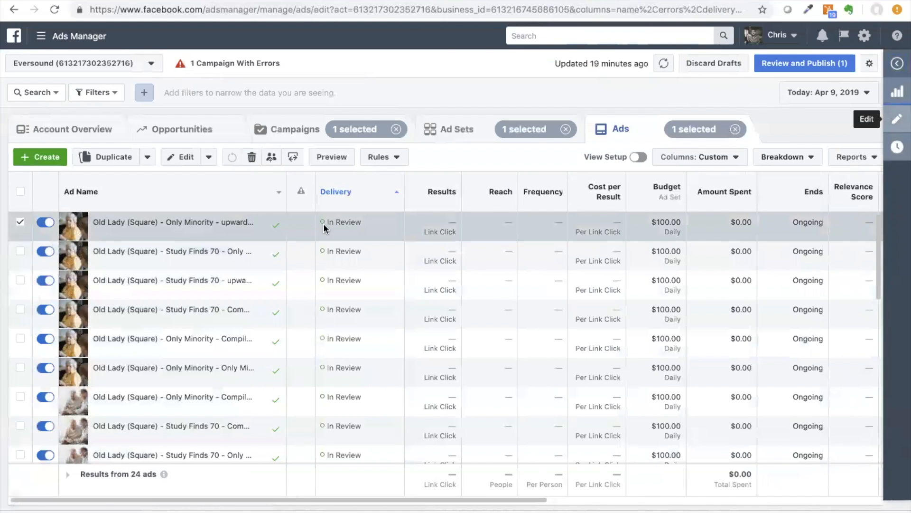
{"action": "left_click_drag", "start_coordinate": [407, 132], "coordinate": [326, 130]}
{"action": "scroll", "coordinate": [446, 134], "scroll_direction": "right", "scroll_amount": 1}
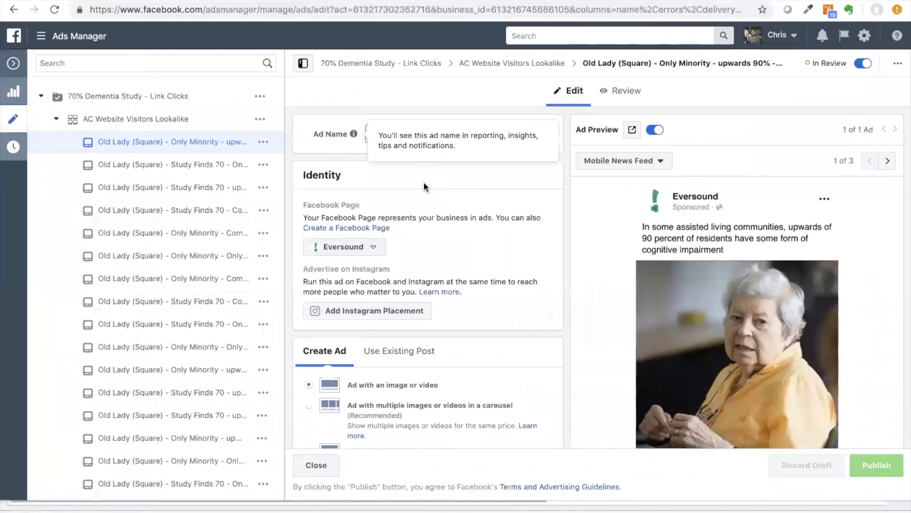
{"action": "left_click", "coordinate": [351, 167]}
{"action": "left_click_drag", "start_coordinate": [414, 135], "coordinate": [341, 130]}
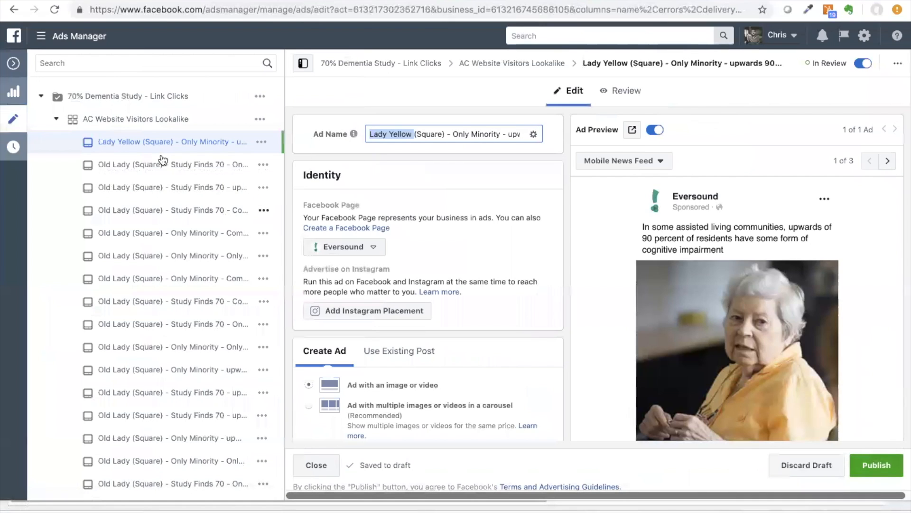
Step: Replace "Old Lady" with "Lady Yellow" in the woman-in-yellow ads named "Study Finds 70 - Only Minority" and "Study Finds 70 - upwards 90%"
{"action": "left_click", "coordinate": [184, 172]}
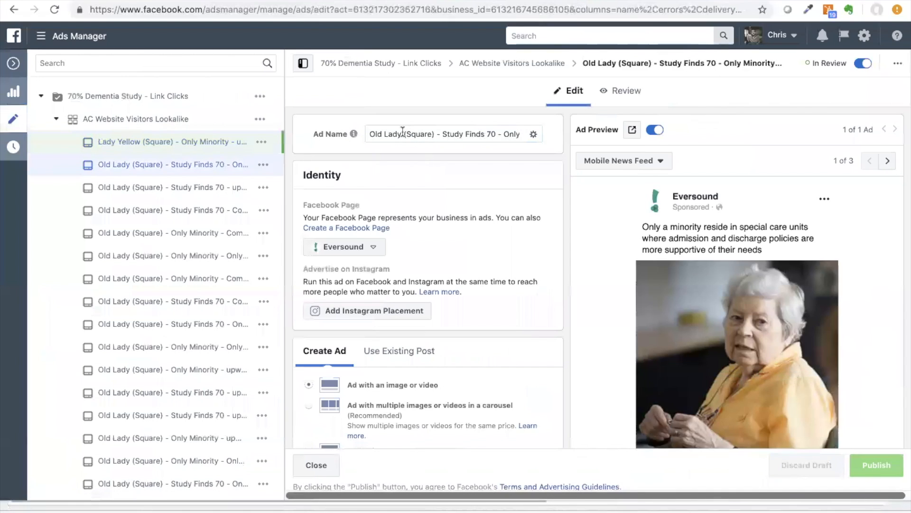
{"action": "type", "text": "Lady Yellow"}
{"action": "left_click", "coordinate": [421, 163]}
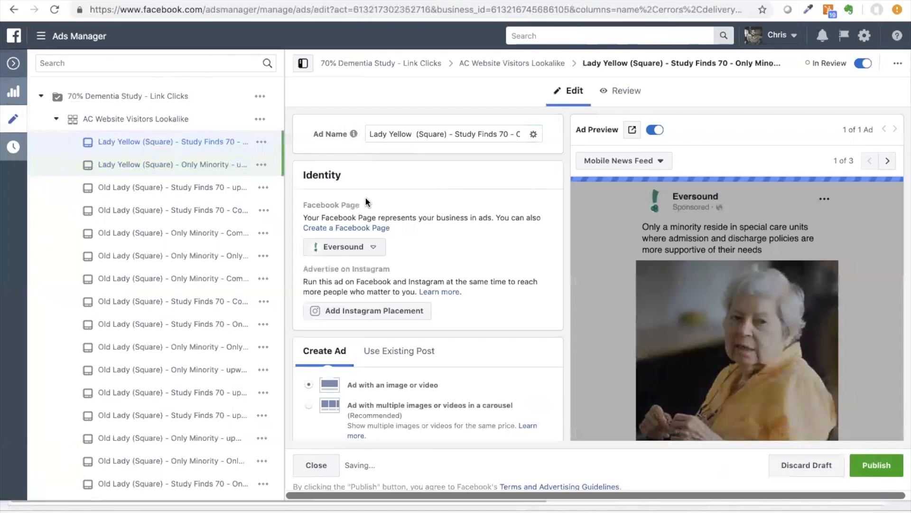
{"action": "left_click", "coordinate": [189, 188]}
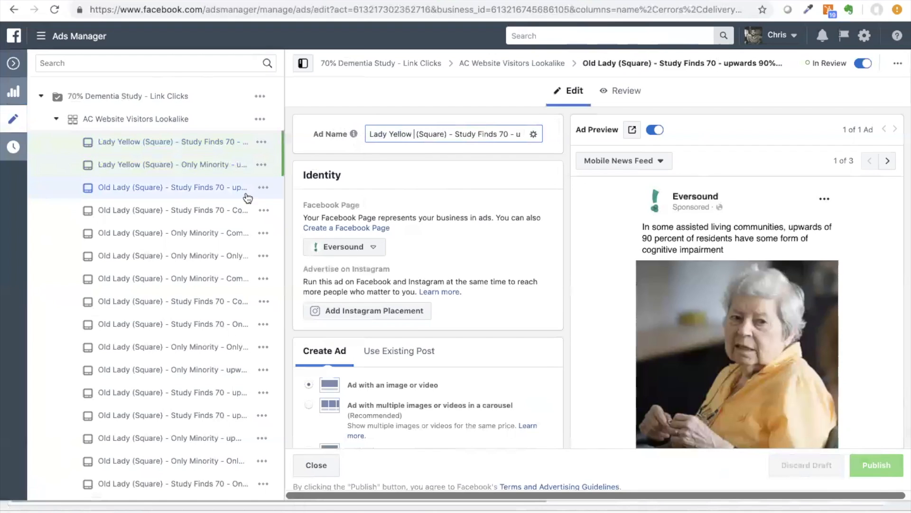
{"action": "left_click", "coordinate": [446, 203]}
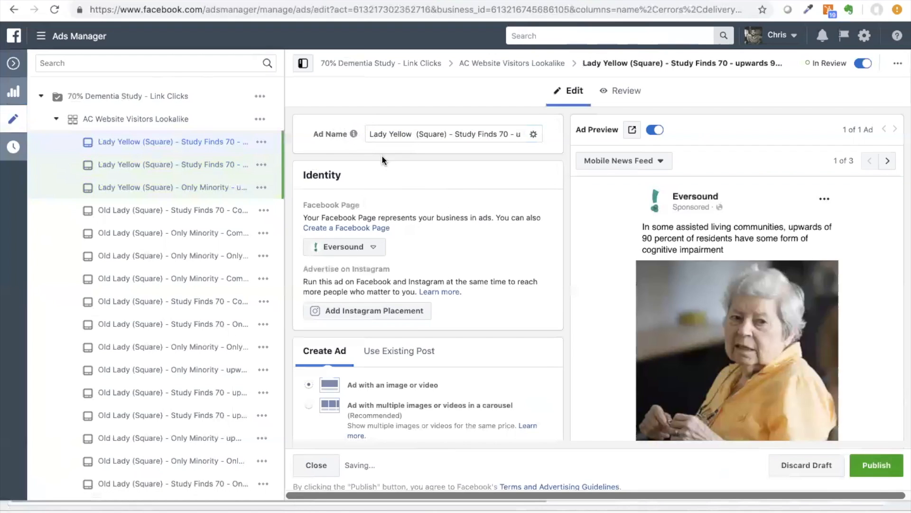
Step: Give the remaining three woman-in-yellow ads, two Compiled Data and one Only Minority - Only Minority, the name prefix "Lady Yellow"
{"action": "left_click", "coordinate": [187, 209]}
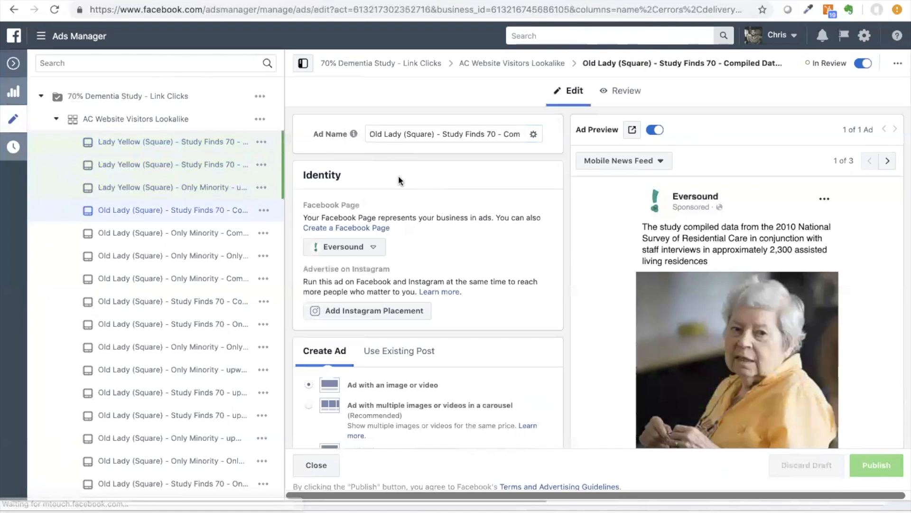
{"action": "left_click_drag", "start_coordinate": [401, 134], "coordinate": [366, 140]}
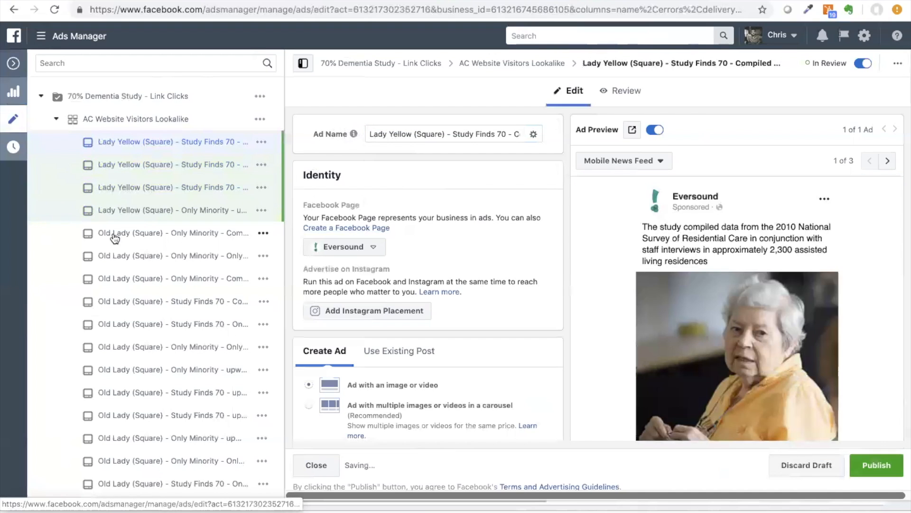
{"action": "left_click", "coordinate": [118, 236]}
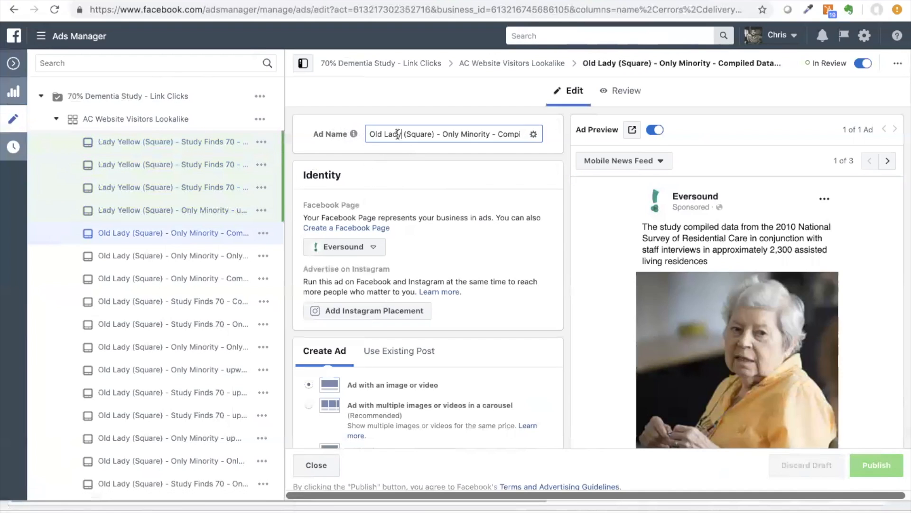
{"action": "type", "text": "Lady Yellow"}
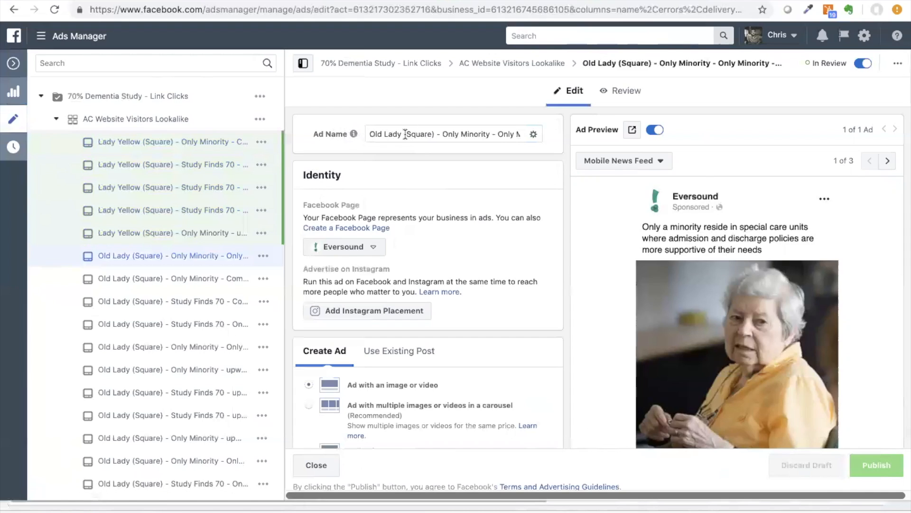
{"action": "type", "text": "Lady Yellow"}
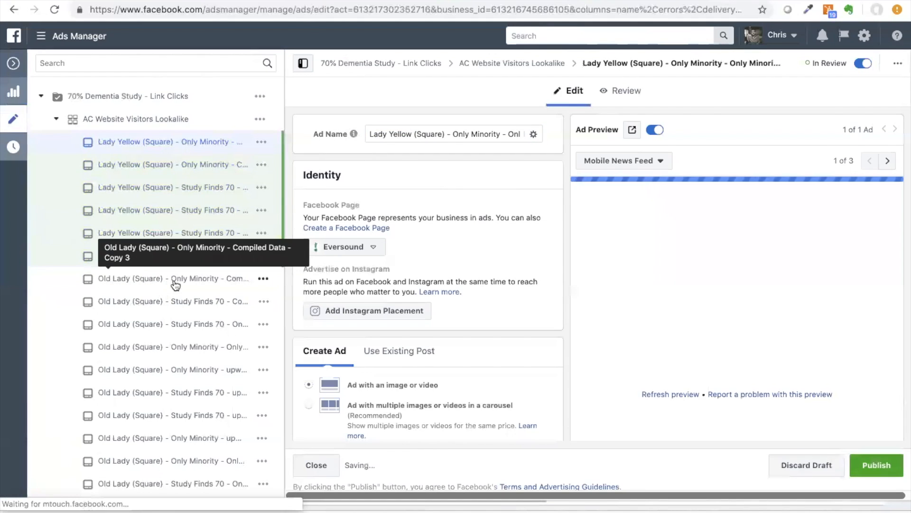
Step: Replace "Old Lady" with "Guys Ipad" in the names of the two Compiled Data ads showing two men with a tablet
{"action": "left_click", "coordinate": [176, 282]}
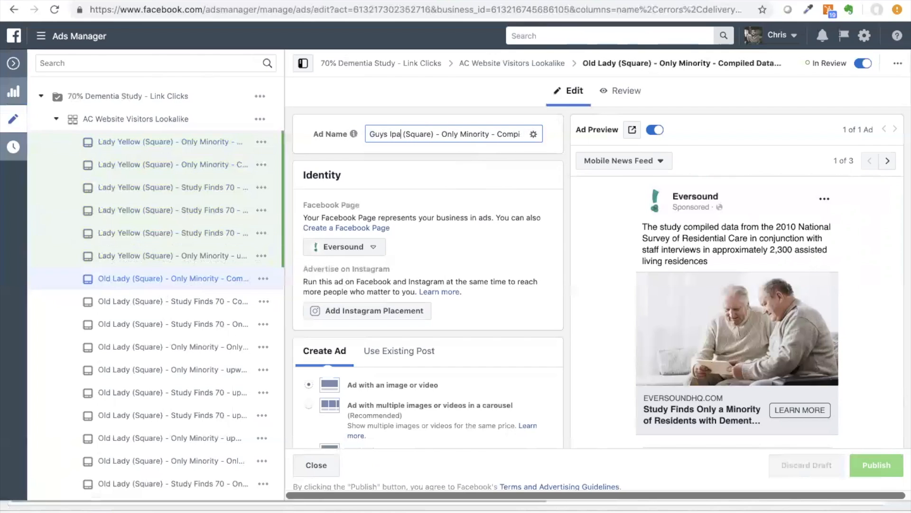
{"action": "left_click_drag", "start_coordinate": [351, 139], "coordinate": [350, 138]}
{"action": "key", "text": "super+c"}
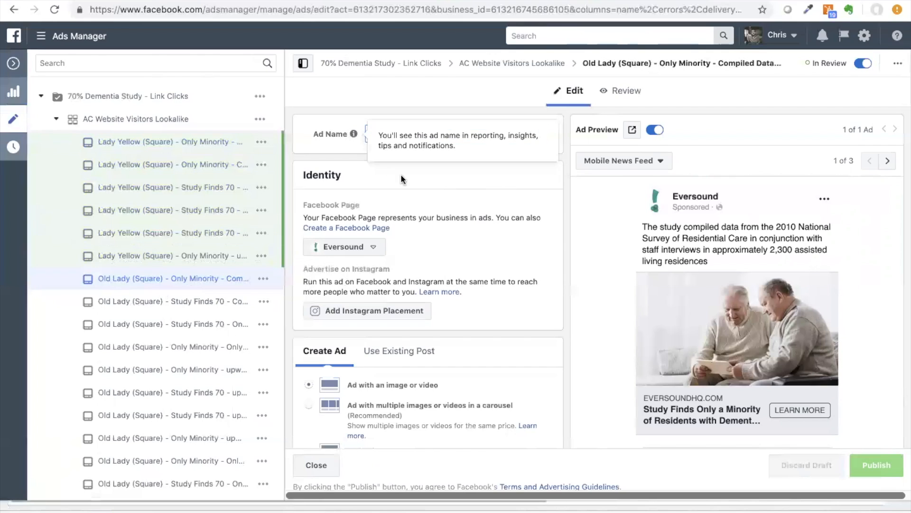
{"action": "left_click", "coordinate": [396, 161]}
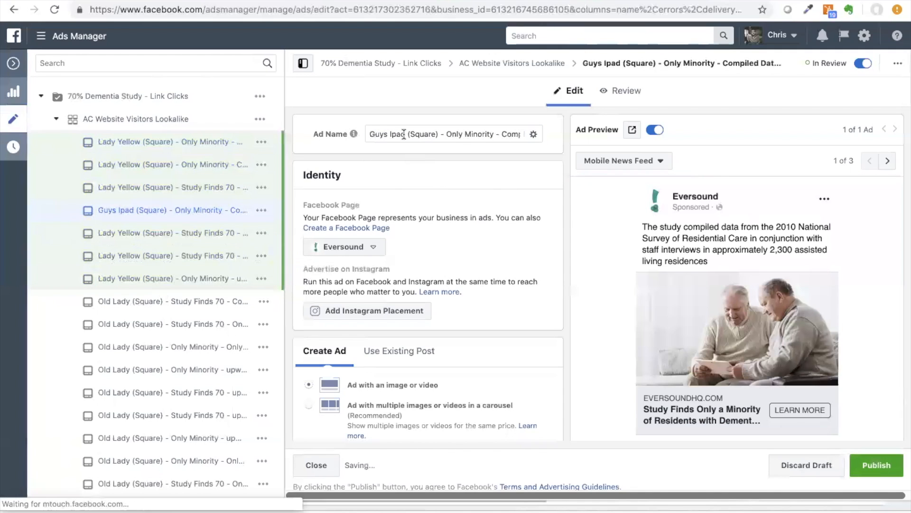
{"action": "left_click", "coordinate": [119, 304]}
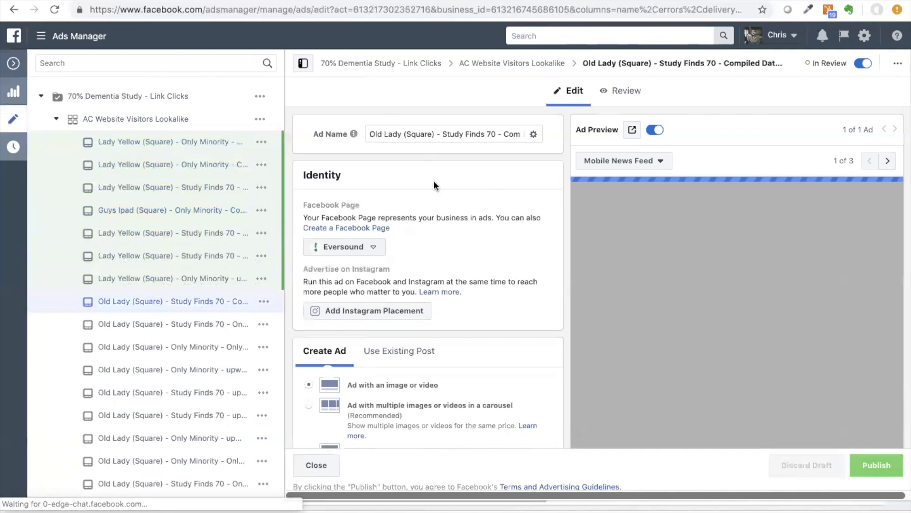
{"action": "left_click_drag", "start_coordinate": [401, 134], "coordinate": [354, 135]}
{"action": "mouse_move", "coordinate": [353, 134]}
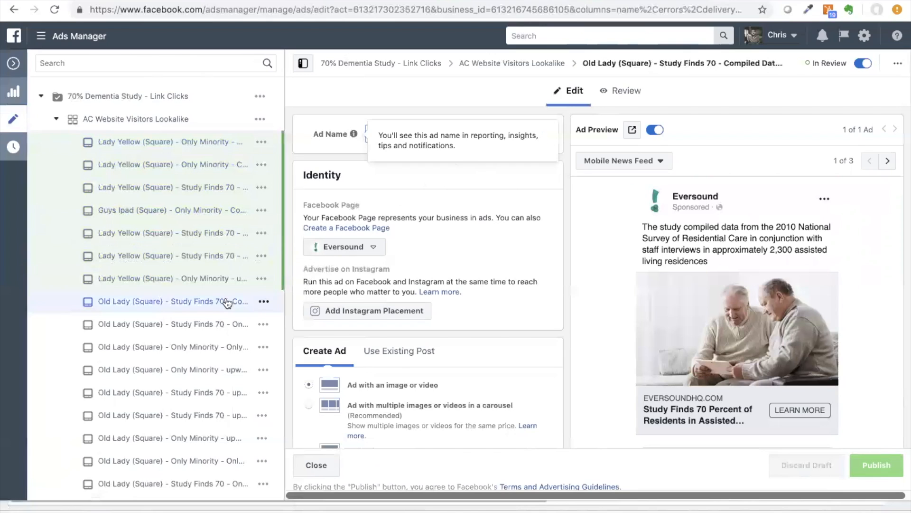
{"action": "key", "text": "super+v"}
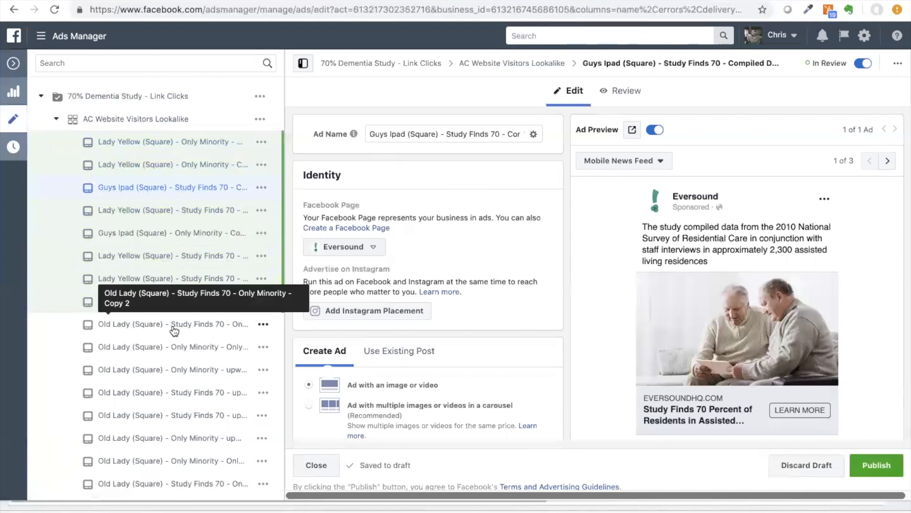
Step: Rename the two-men ads "Study Finds 70 - Only Minority" and "Only Minority - Only Minority" with the prefix "Guys Ipad"
{"action": "left_click", "coordinate": [157, 324]}
{"action": "left_click_drag", "start_coordinate": [402, 134], "coordinate": [359, 136]}
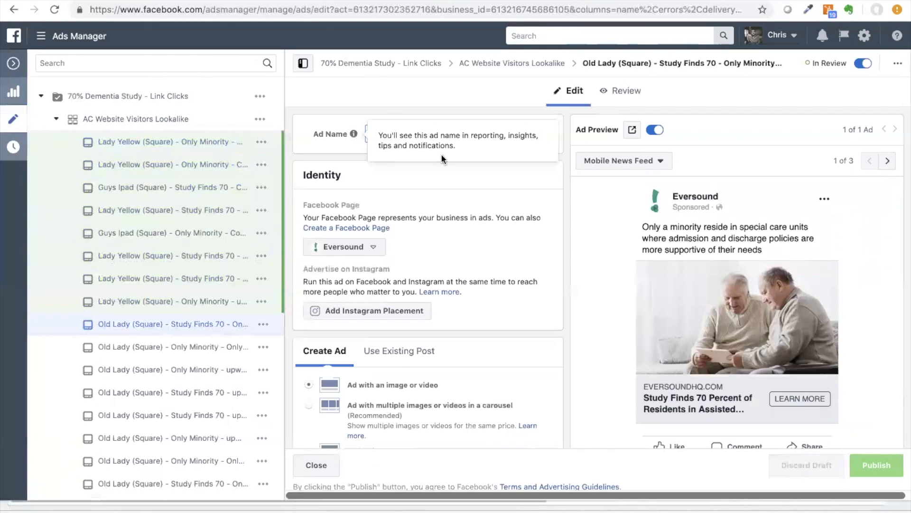
{"action": "type", "text": "Guys Ipad"}
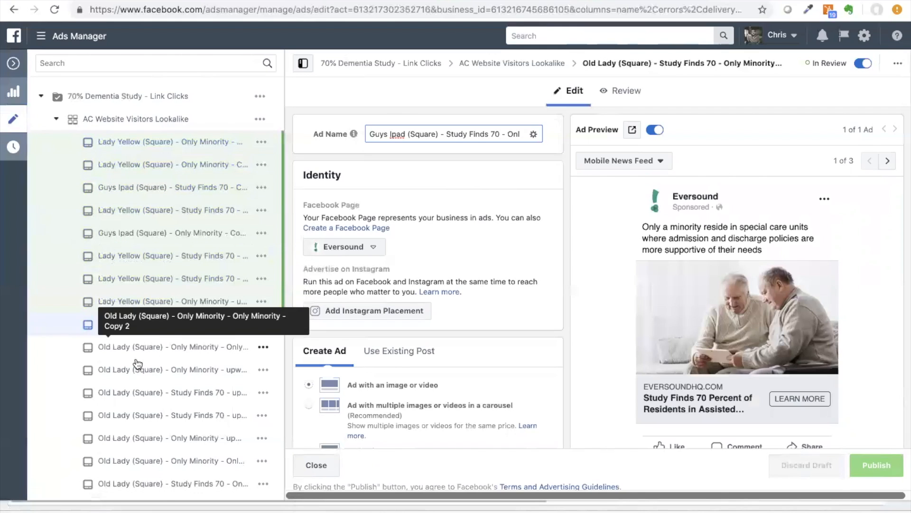
{"action": "left_click", "coordinate": [180, 347]}
{"action": "left_click_drag", "start_coordinate": [401, 135], "coordinate": [360, 136]}
{"action": "type", "text": "Guys Ipad"}
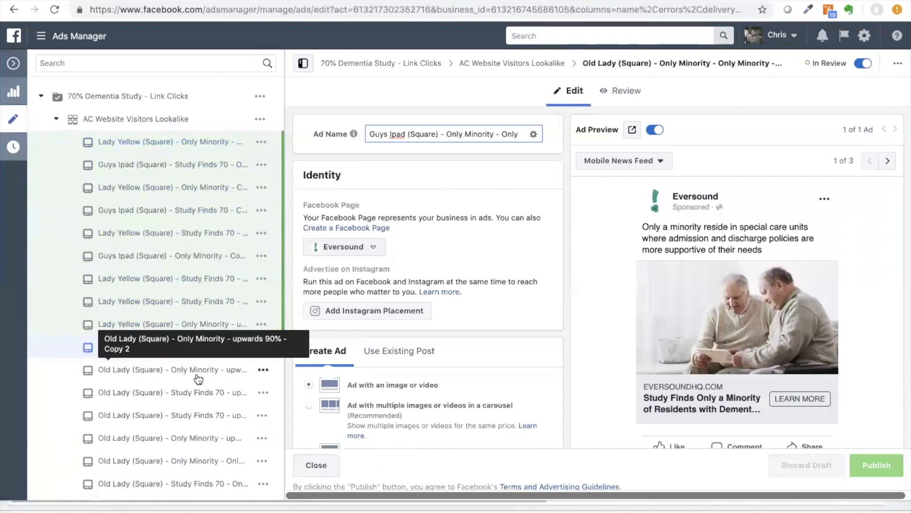
Step: Replace "Old Lady" with "Guys Ipad" in the names of the two "upwards 90%" ads showing the two men
{"action": "left_click", "coordinate": [128, 371]}
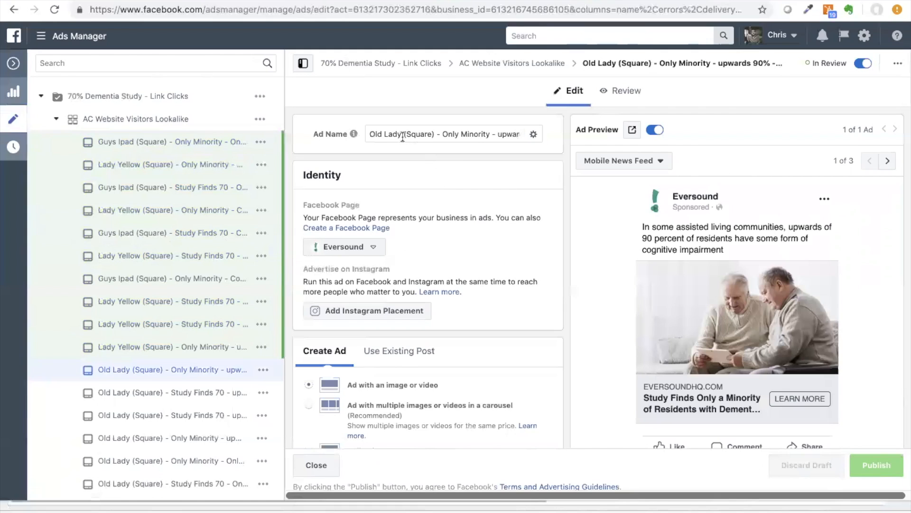
{"action": "type", "text": "Guys Ipad"}
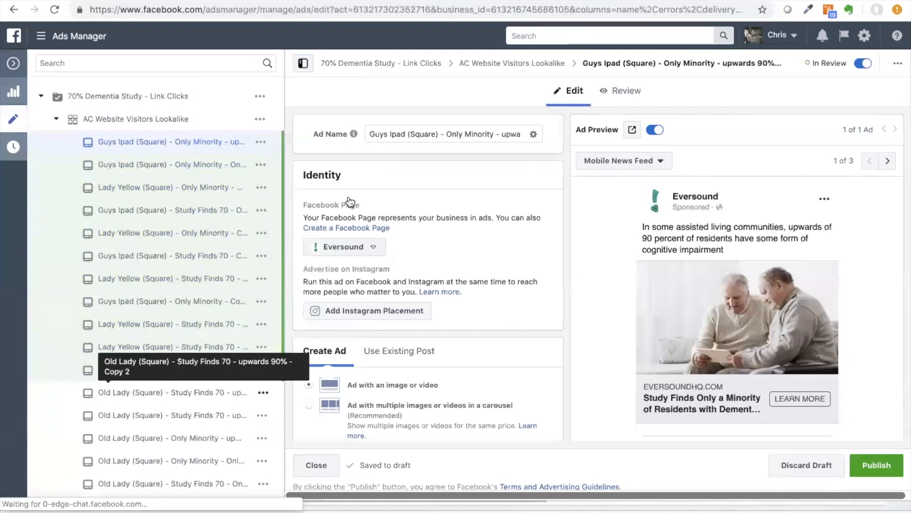
{"action": "left_click", "coordinate": [164, 394]}
{"action": "left_click_drag", "start_coordinate": [401, 134], "coordinate": [362, 133]}
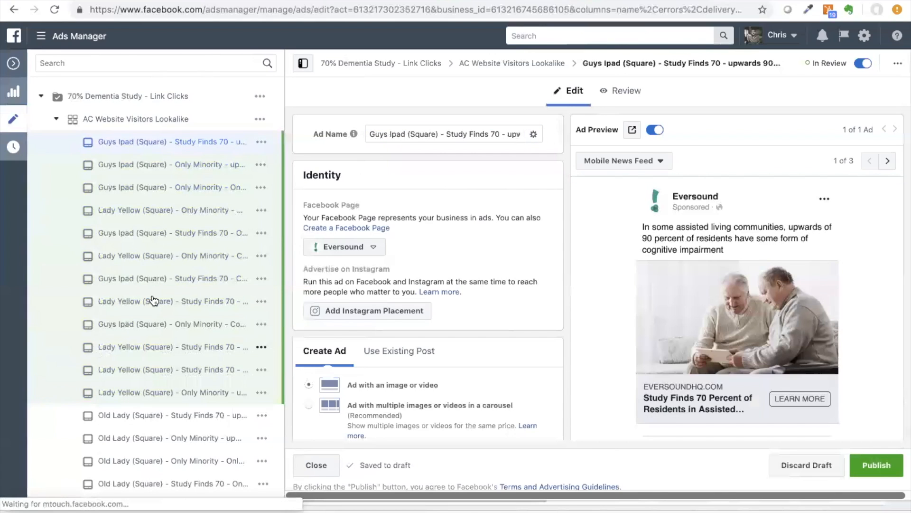
Step: Check the images of the remaining Old Lady ads and change the prefix of the "Only Minority - Compiled Data" reading-photo ad to "Reading"
{"action": "scroll", "coordinate": [152, 295], "scroll_direction": "down", "scroll_amount": 1}
{"action": "left_click", "coordinate": [163, 380]}
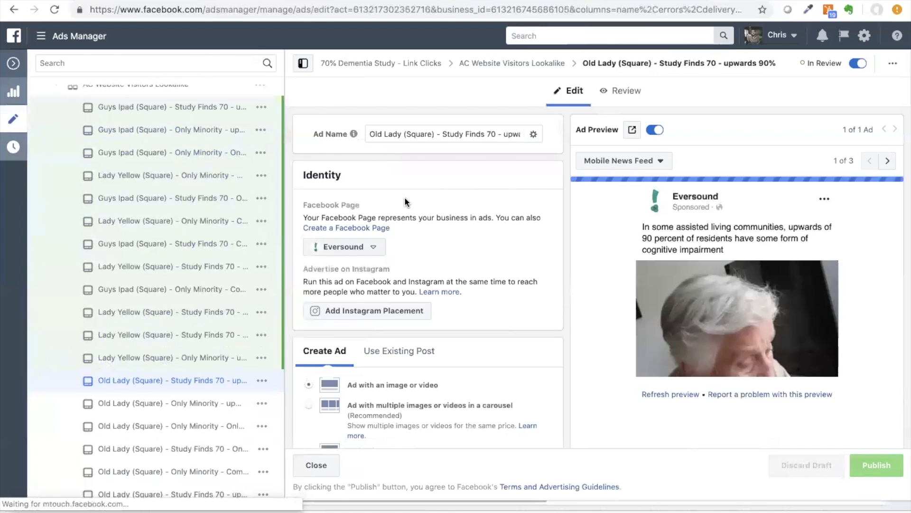
{"action": "scroll", "coordinate": [116, 320], "scroll_direction": "down", "scroll_amount": 3}
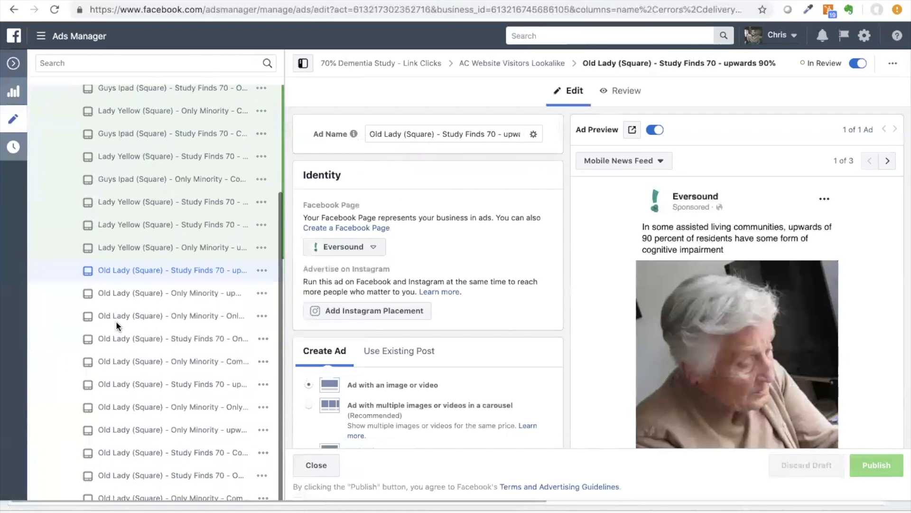
{"action": "left_click", "coordinate": [155, 290]}
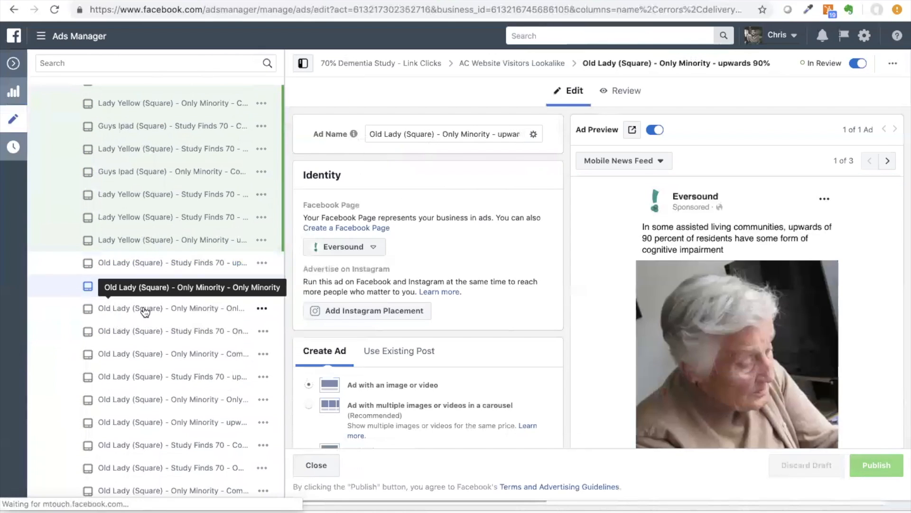
{"action": "left_click", "coordinate": [142, 311]}
{"action": "left_click", "coordinate": [146, 337]}
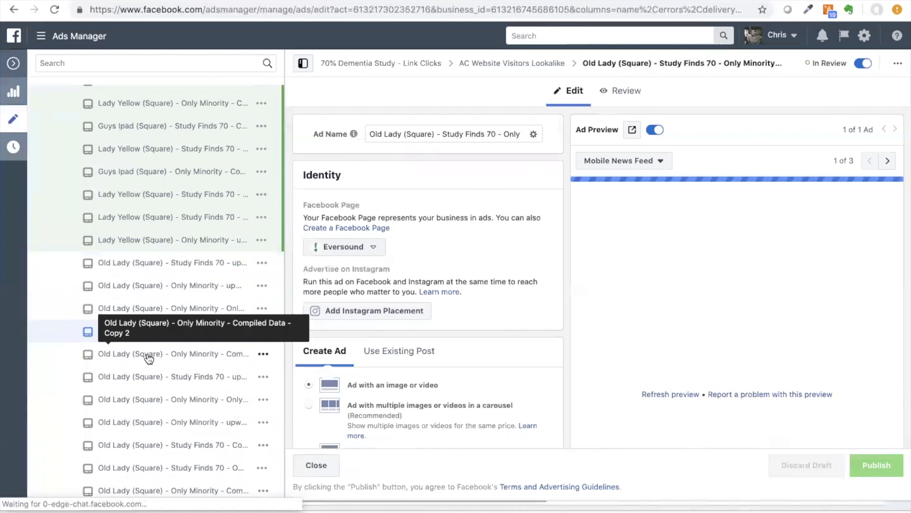
{"action": "left_click", "coordinate": [146, 360]}
{"action": "left_click", "coordinate": [148, 377]}
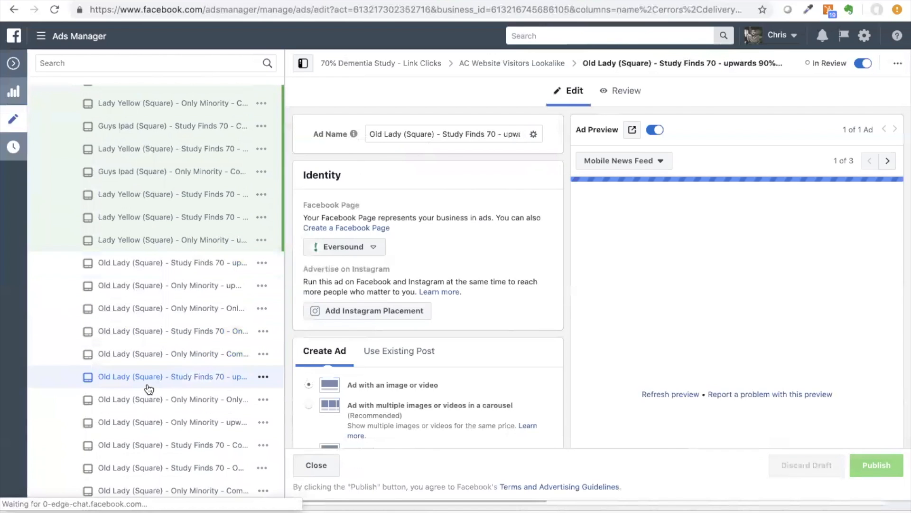
{"action": "left_click", "coordinate": [148, 354]}
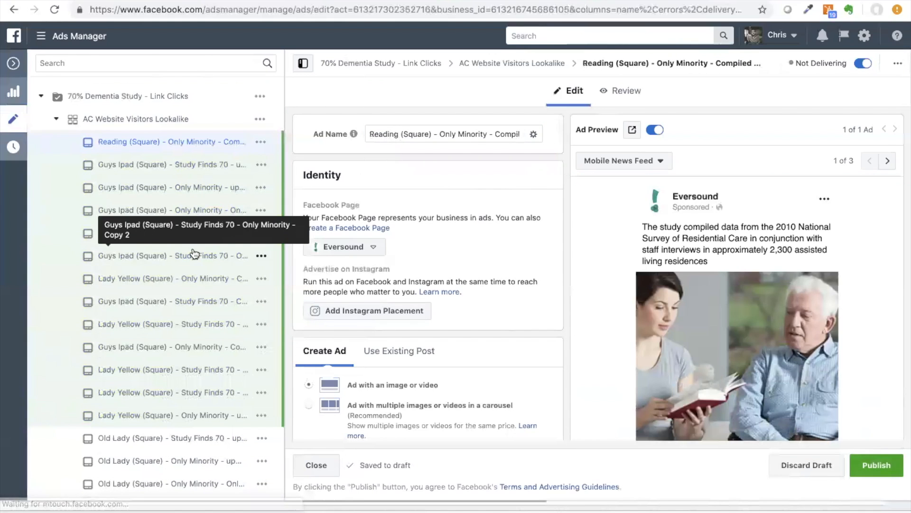
{"action": "scroll", "coordinate": [193, 251], "scroll_direction": "down", "scroll_amount": 1}
{"action": "scroll", "coordinate": [194, 252], "scroll_direction": "down", "scroll_amount": 3}
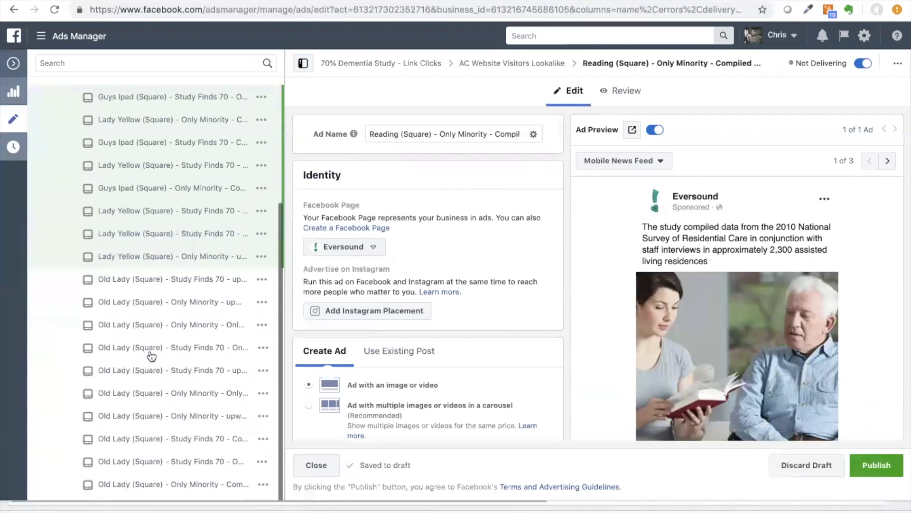
Step: Check the images of the next Old Lady ads and change the reading-photo "Study Finds 70 - Only Minority" ad's prefix to "Reading"
{"action": "left_click", "coordinate": [160, 285]}
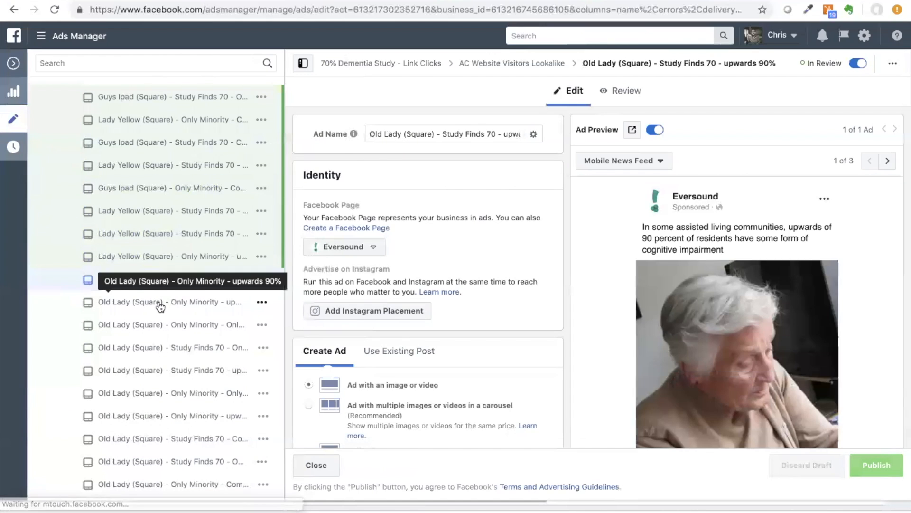
{"action": "left_click", "coordinate": [158, 307]}
{"action": "left_click", "coordinate": [158, 332]}
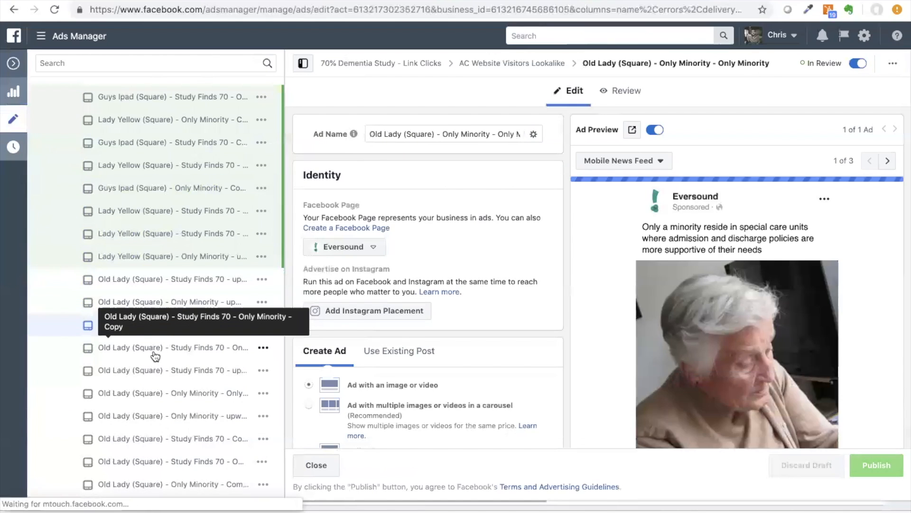
{"action": "left_click", "coordinate": [155, 355]}
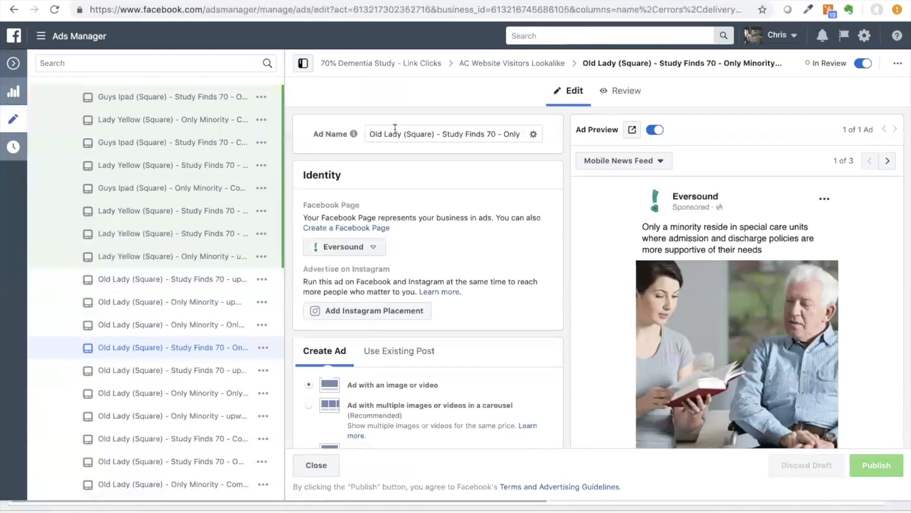
{"action": "left_click_drag", "start_coordinate": [400, 134], "coordinate": [361, 132]}
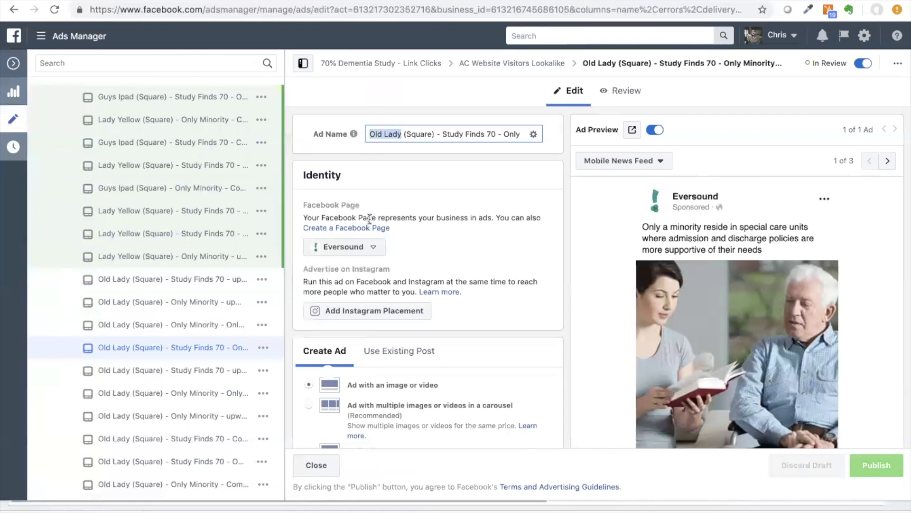
{"action": "left_click", "coordinate": [153, 376]}
Step: Replace "Old Lady" with "Reading" in the names of the reading-photo ads "Study Finds 70 - upwards 90%" and "Only Minority - Only Minority"
{"action": "scroll", "coordinate": [159, 352], "scroll_direction": "down", "scroll_amount": 3}
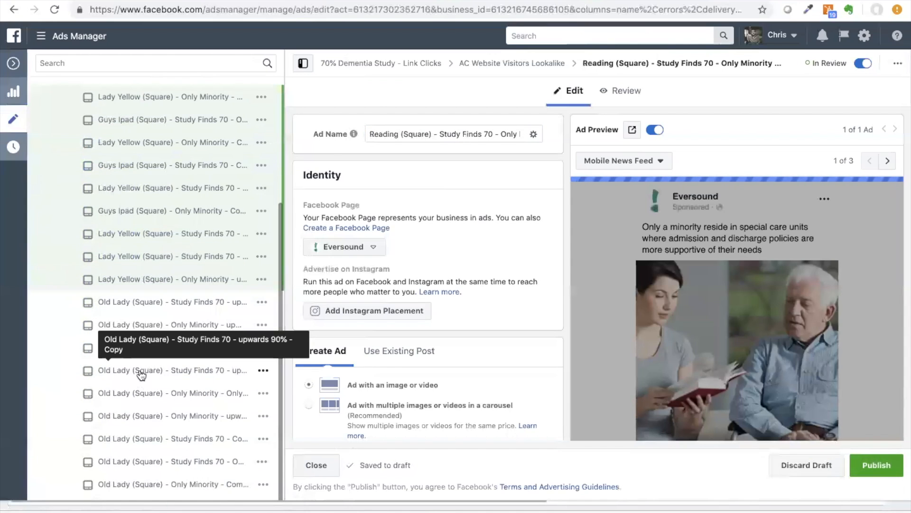
{"action": "left_click", "coordinate": [143, 370]}
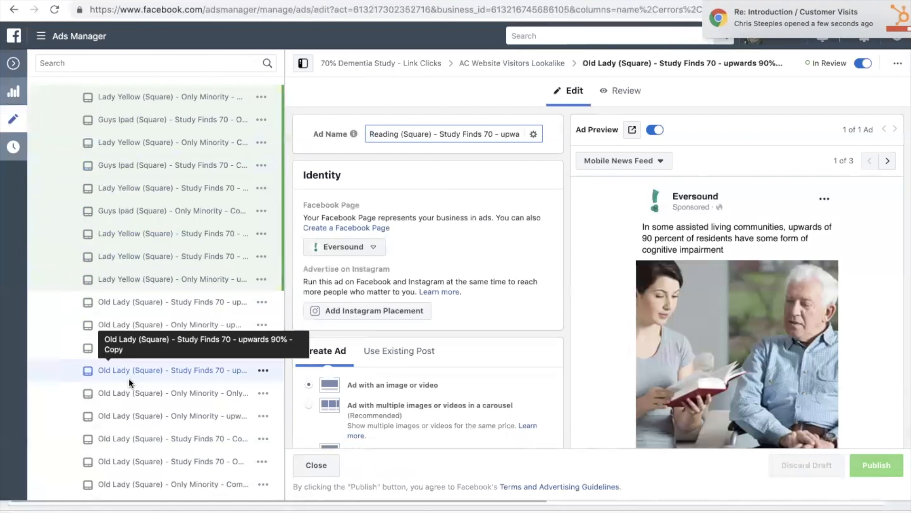
{"action": "left_click", "coordinate": [135, 391]}
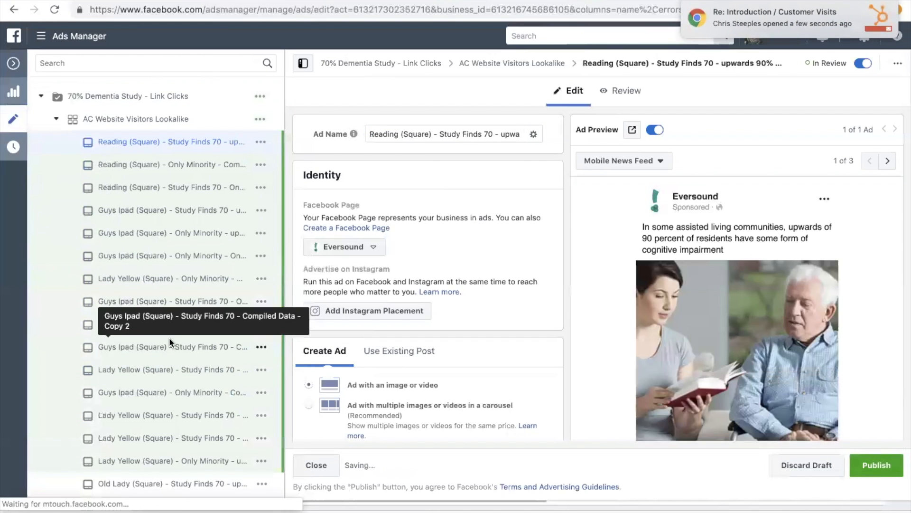
{"action": "scroll", "coordinate": [169, 337], "scroll_direction": "down", "scroll_amount": 3}
{"action": "left_click", "coordinate": [148, 394]}
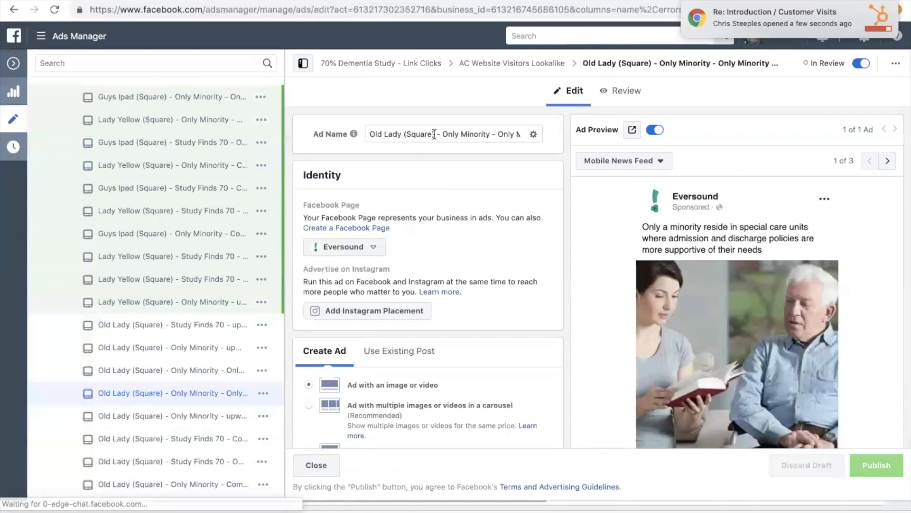
{"action": "left_click_drag", "start_coordinate": [401, 135], "coordinate": [370, 134]}
{"action": "type", "text": "Reading"}
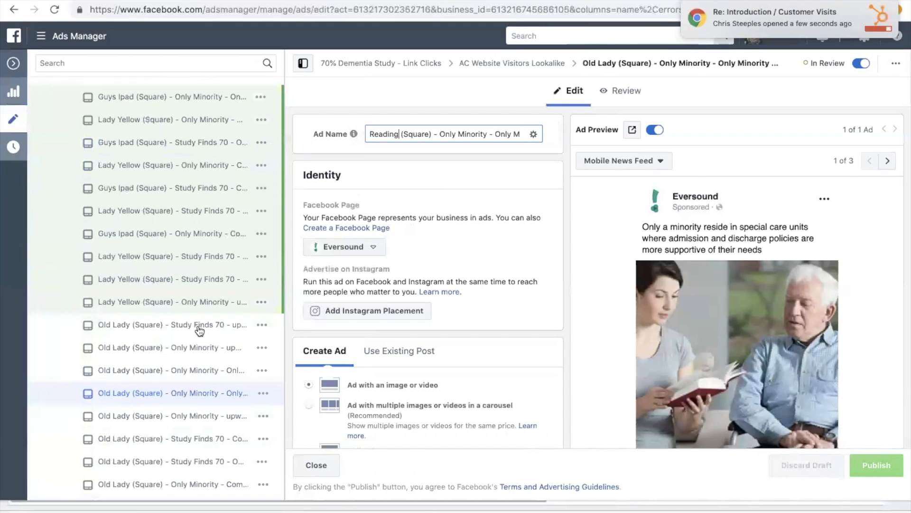
{"action": "left_click", "coordinate": [167, 419]}
{"action": "left_click", "coordinate": [180, 412]}
Step: Change the prefix of the reading-photo ad "Only Minority - upwards 90%" from "Old Lady" to "Reading"
{"action": "scroll", "coordinate": [182, 328], "scroll_direction": "down", "scroll_amount": 4}
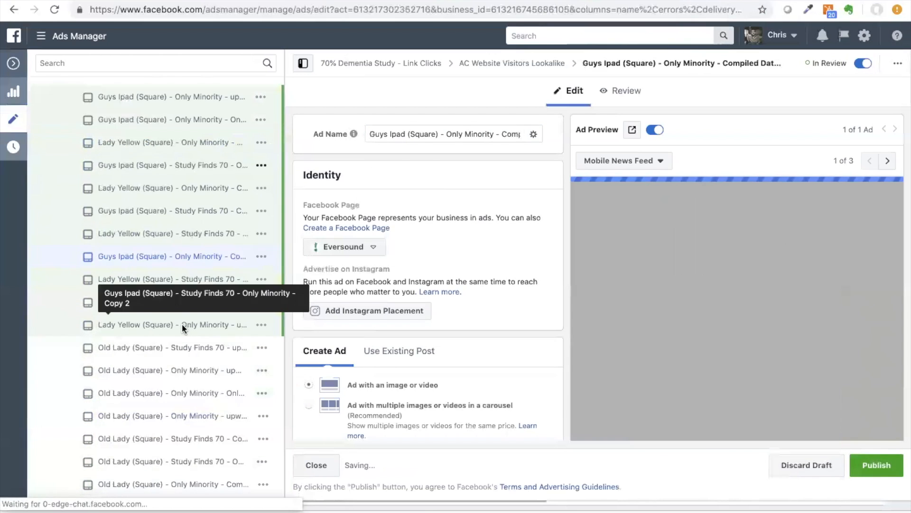
{"action": "left_click", "coordinate": [149, 412]}
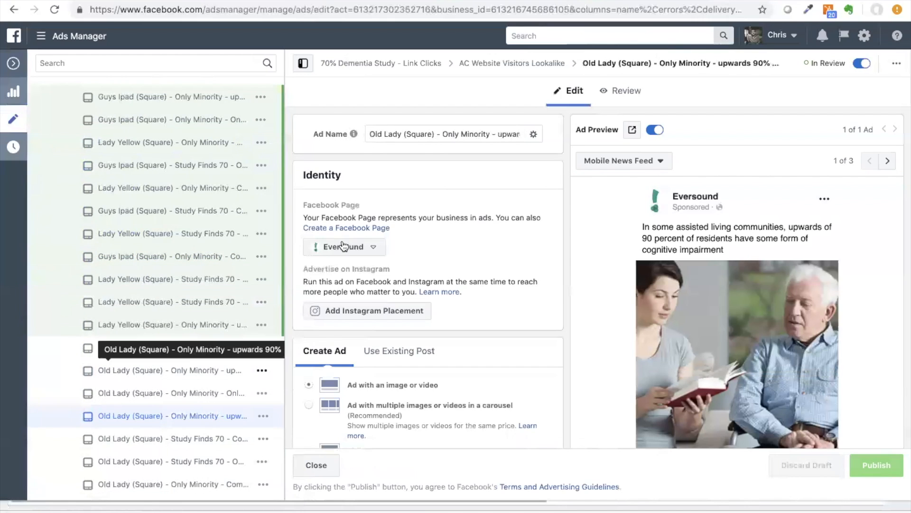
{"action": "left_click_drag", "start_coordinate": [401, 134], "coordinate": [370, 135]}
{"action": "type", "text": "Reading"}
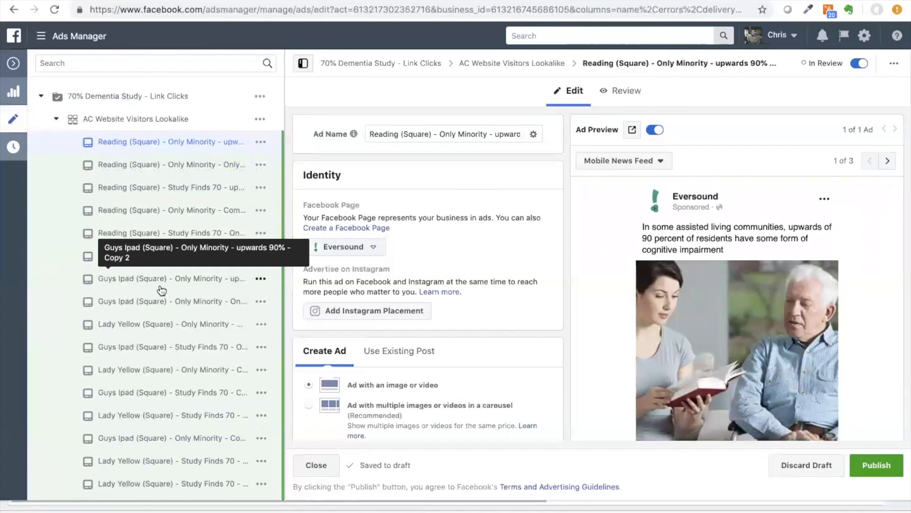
Step: Rename the reading-photo "Study Finds 70 - Compiled Data" ad with the prefix "Reading" and publish it
{"action": "scroll", "coordinate": [159, 315], "scroll_direction": "down", "scroll_amount": 3}
{"action": "left_click", "coordinate": [147, 464]}
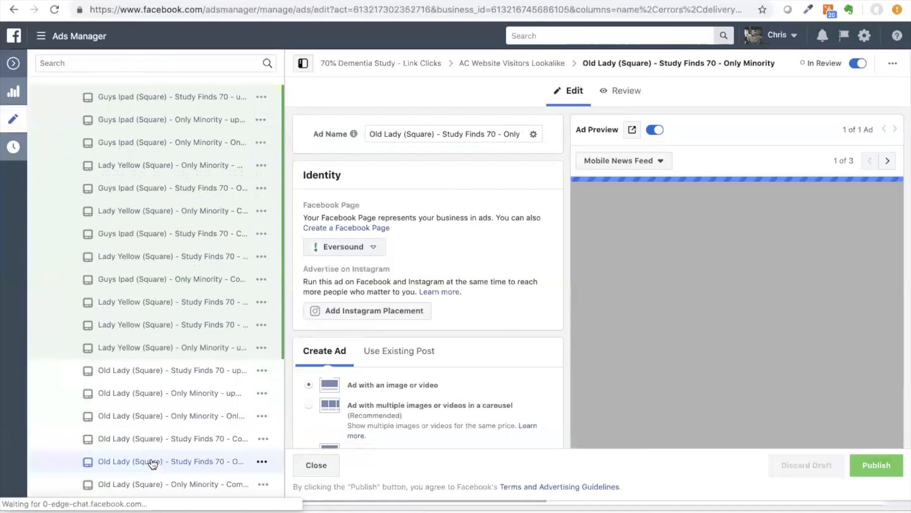
{"action": "left_click", "coordinate": [186, 489]}
{"action": "left_click", "coordinate": [185, 442]}
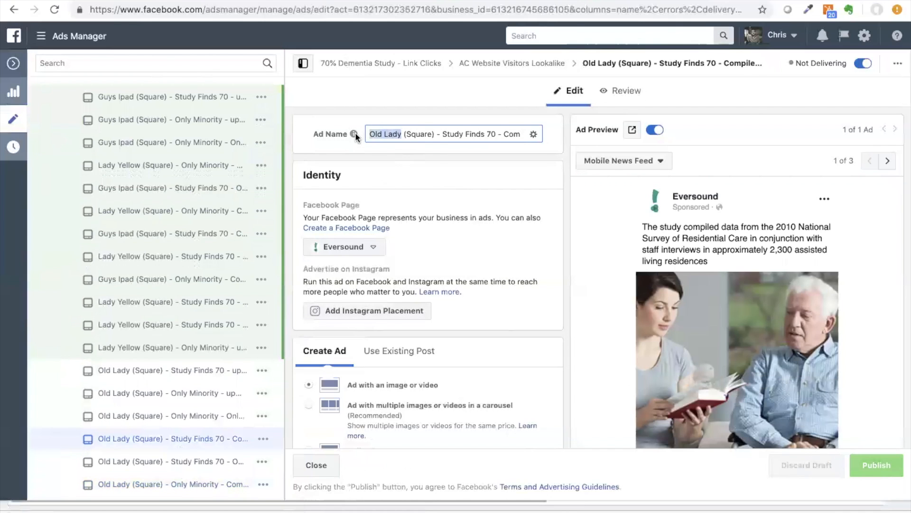
{"action": "type", "text": "Reading"}
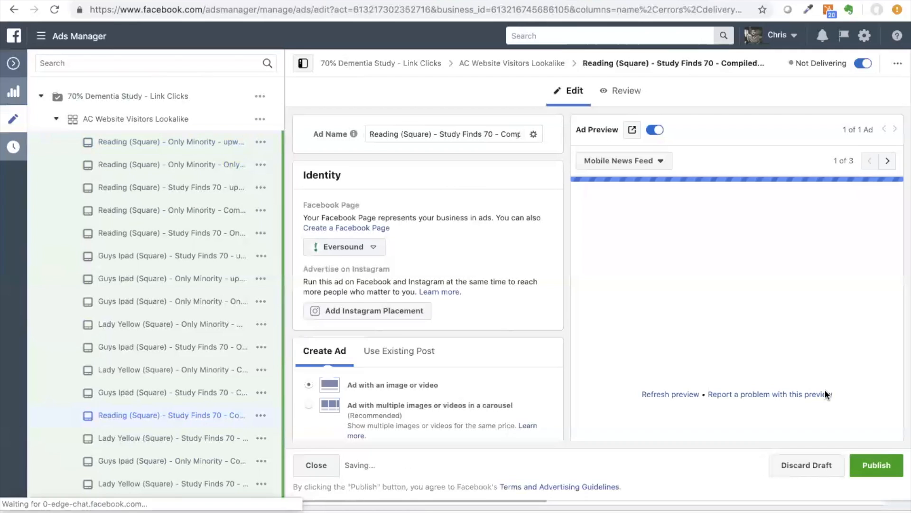
{"action": "left_click", "coordinate": [889, 465]}
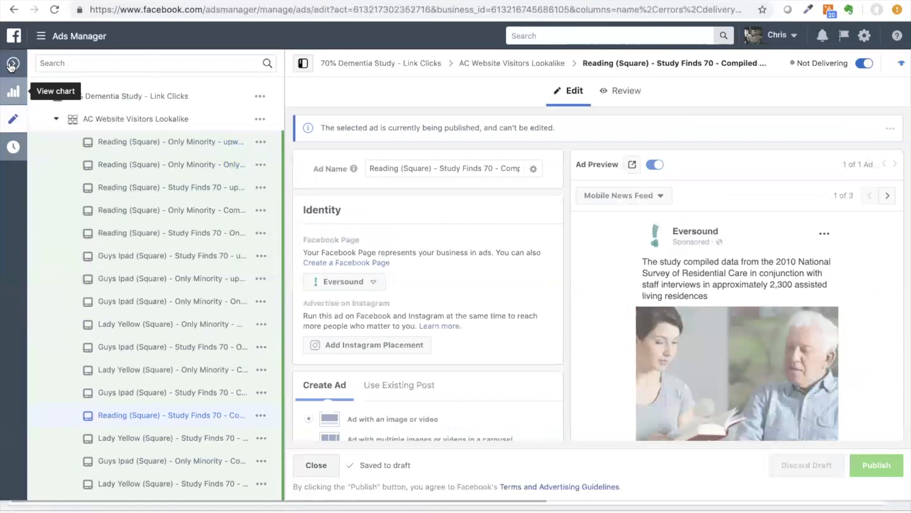
Step: Return to the ads table, deselect the published ad and sort the ads by Ad Name
{"action": "left_click", "coordinate": [12, 64]}
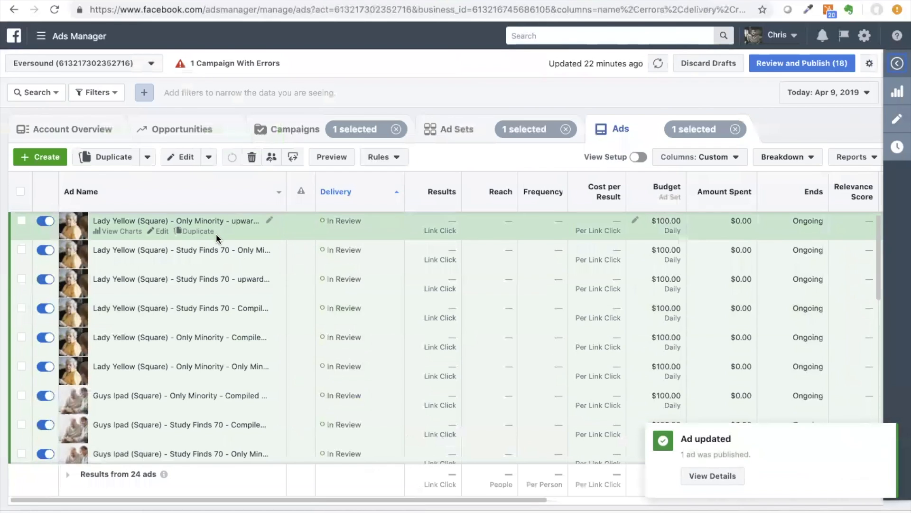
{"action": "scroll", "coordinate": [215, 233], "scroll_direction": "down", "scroll_amount": 5}
{"action": "scroll", "coordinate": [216, 234], "scroll_direction": "down", "scroll_amount": 5}
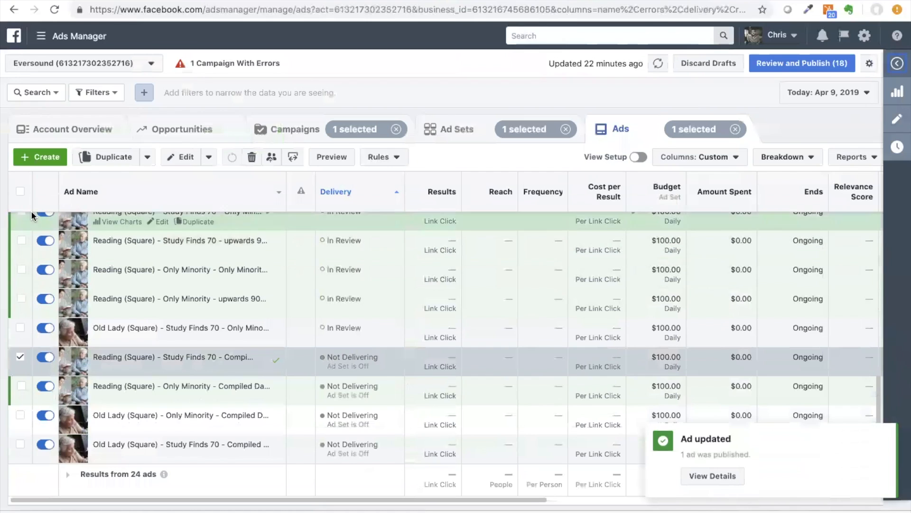
{"action": "left_click", "coordinate": [20, 359]}
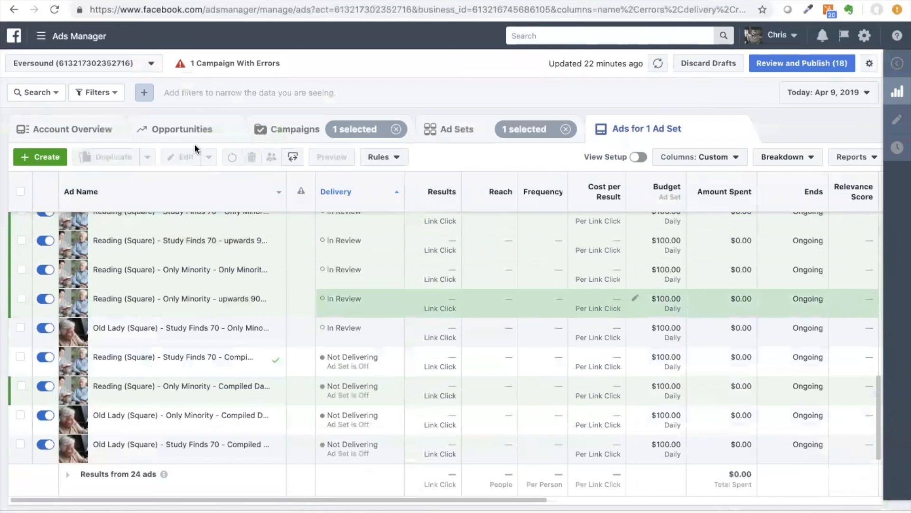
{"action": "left_click", "coordinate": [90, 195]}
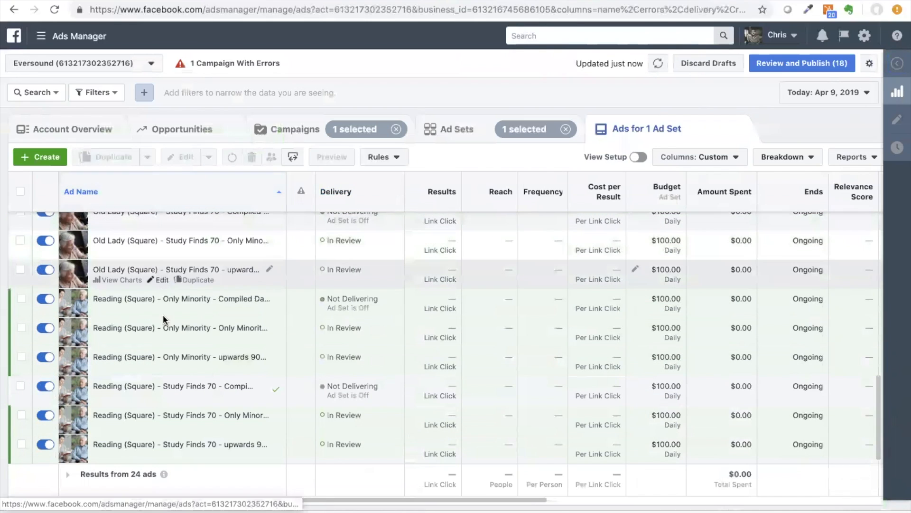
{"action": "scroll", "coordinate": [163, 314], "scroll_direction": "up", "scroll_amount": 3}
{"action": "scroll", "coordinate": [164, 314], "scroll_direction": "up", "scroll_amount": 10}
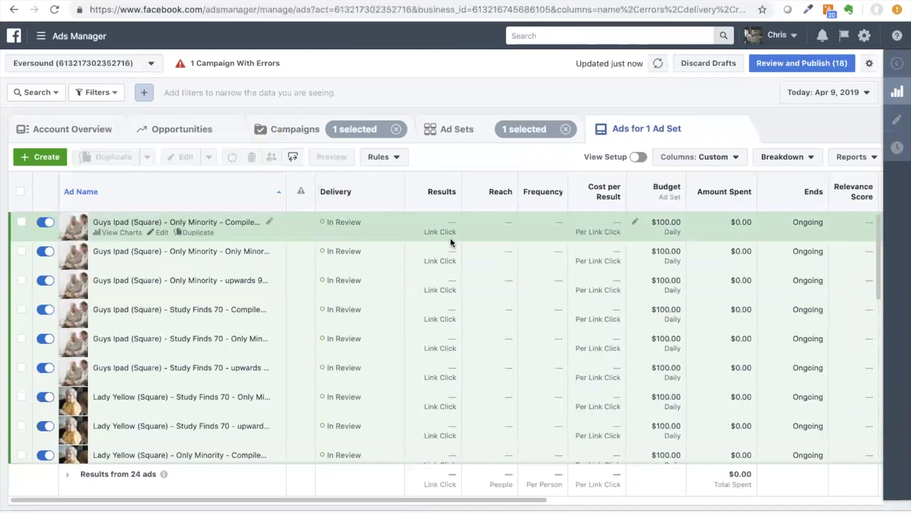
Step: Switch the ads table to the Performance and Clicks column preset
{"action": "scroll", "coordinate": [451, 240], "scroll_direction": "right", "scroll_amount": 2}
{"action": "left_click", "coordinate": [718, 162]}
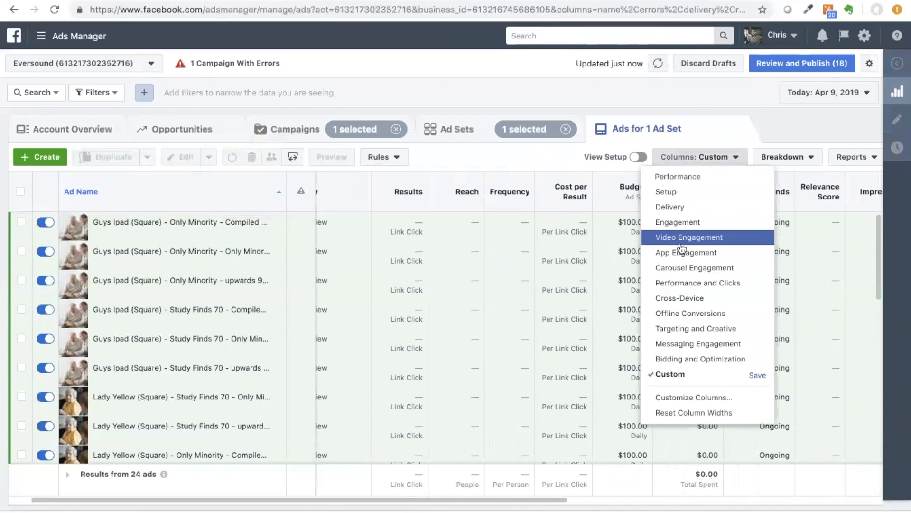
{"action": "left_click", "coordinate": [677, 284]}
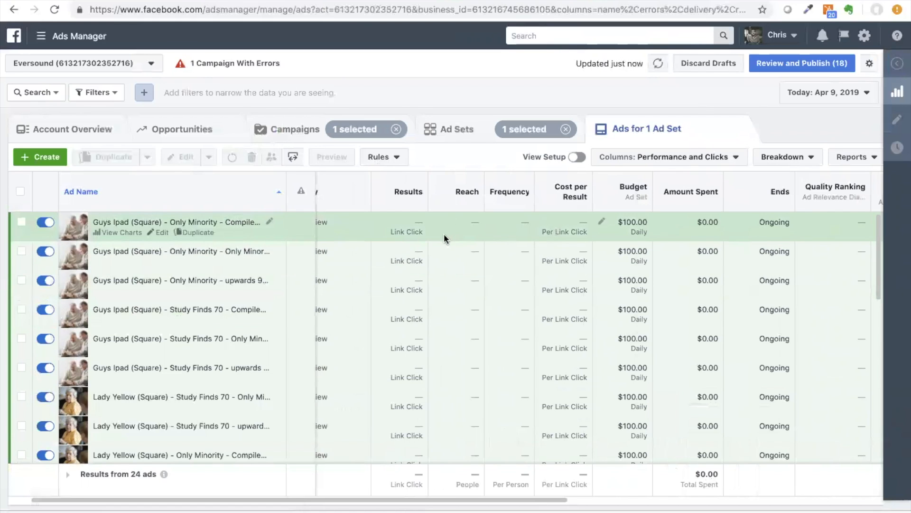
Step: Examine the ads table's metric columns, including relevance rankings, impressions, CPM, link clicks, CPC, CTR and landing page views
{"action": "scroll", "coordinate": [432, 226], "scroll_direction": "right", "scroll_amount": 5}
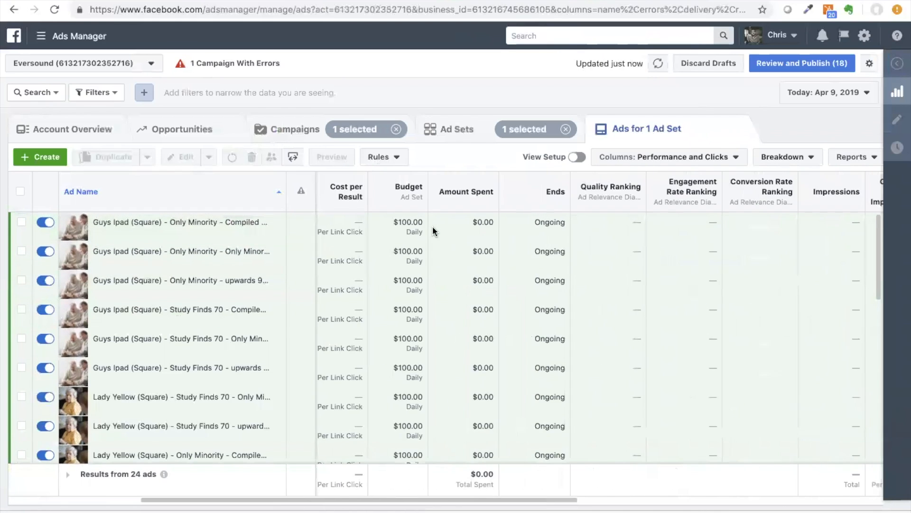
{"action": "scroll", "coordinate": [432, 226], "scroll_direction": "right", "scroll_amount": 2}
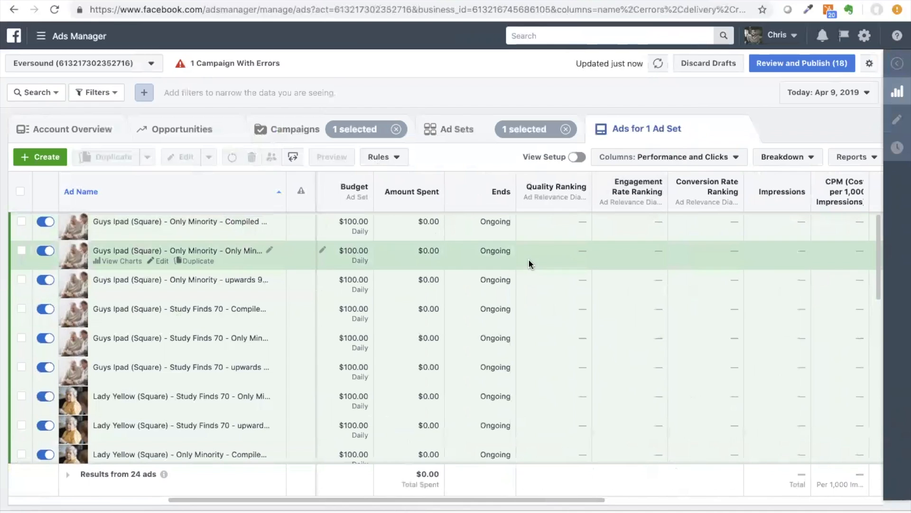
{"action": "scroll", "coordinate": [528, 263], "scroll_direction": "right", "scroll_amount": 2}
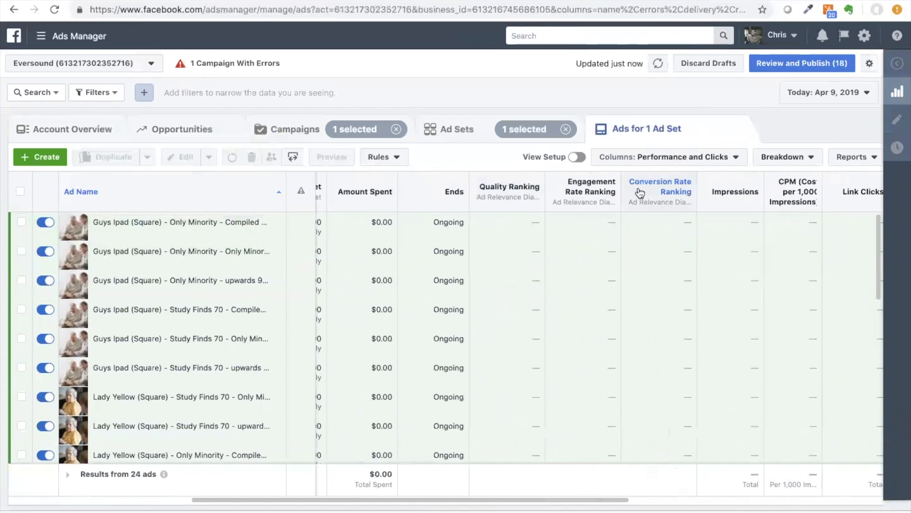
{"action": "scroll", "coordinate": [638, 230], "scroll_direction": "right", "scroll_amount": 5}
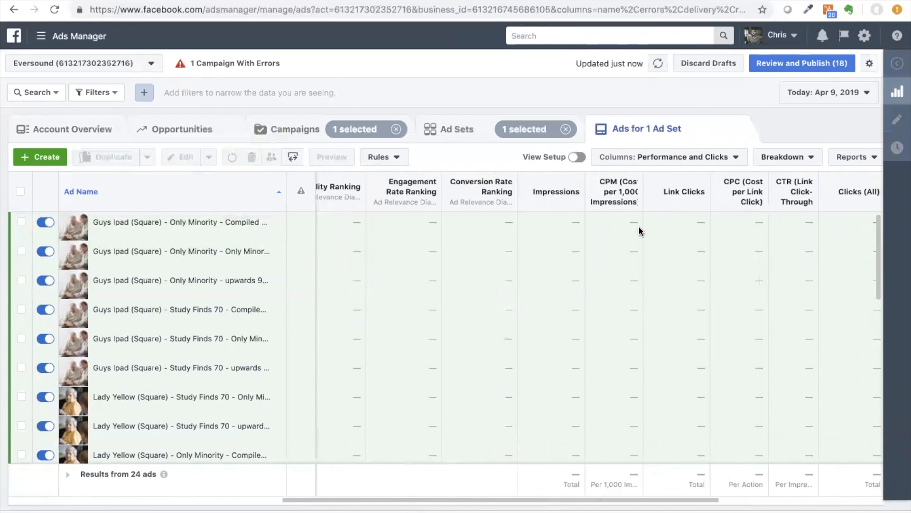
{"action": "scroll", "coordinate": [639, 231], "scroll_direction": "left", "scroll_amount": 6}
{"action": "scroll", "coordinate": [639, 230], "scroll_direction": "right", "scroll_amount": 1}
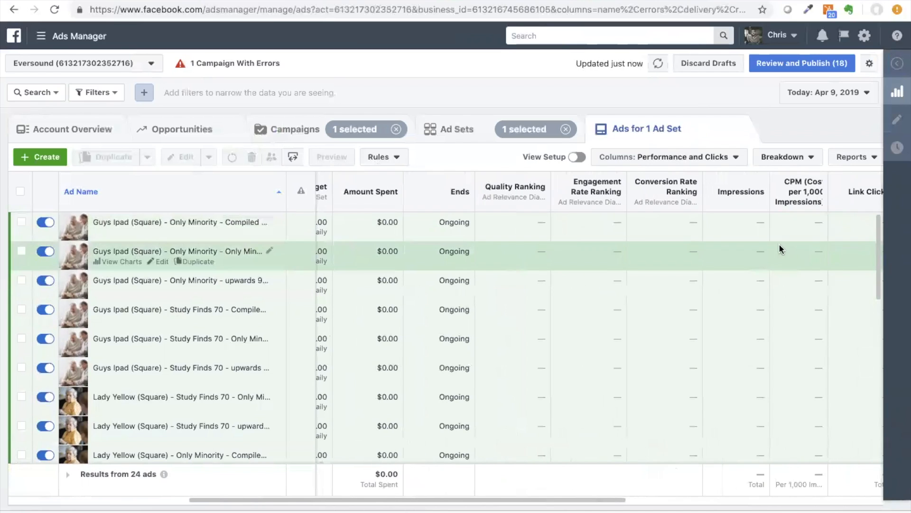
{"action": "mouse_move", "coordinate": [811, 202]}
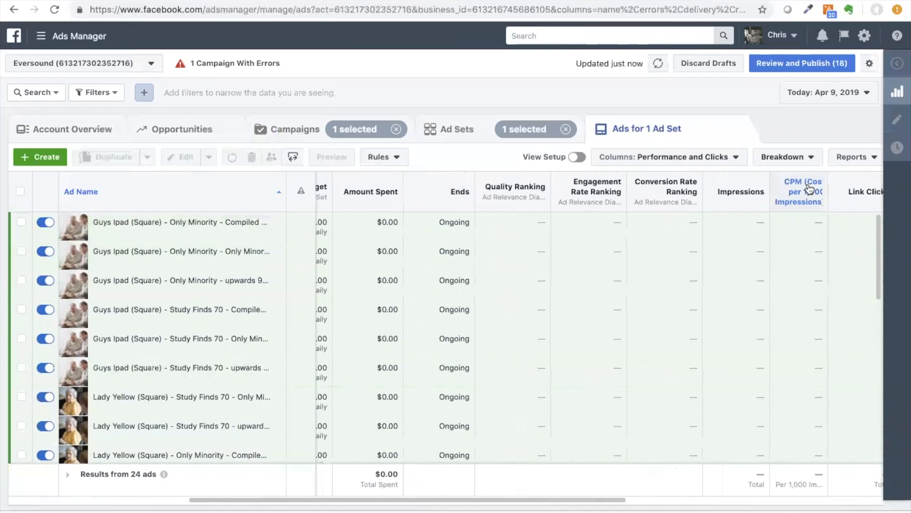
{"action": "scroll", "coordinate": [497, 243], "scroll_direction": "right", "scroll_amount": 5}
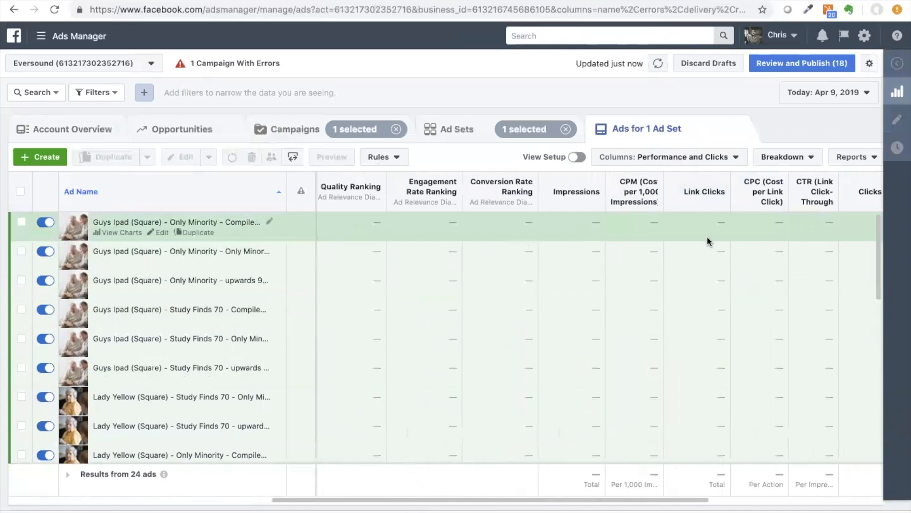
{"action": "scroll", "coordinate": [623, 255], "scroll_direction": "right", "scroll_amount": 5}
{"action": "scroll", "coordinate": [623, 255], "scroll_direction": "right", "scroll_amount": 4}
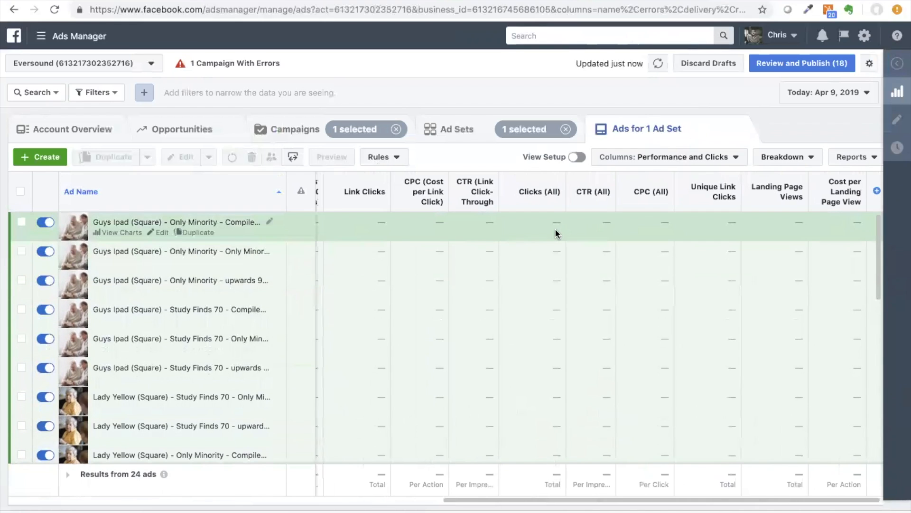
{"action": "scroll", "coordinate": [555, 232], "scroll_direction": "left", "scroll_amount": 14}
{"action": "scroll", "coordinate": [556, 233], "scroll_direction": "left", "scroll_amount": 1}
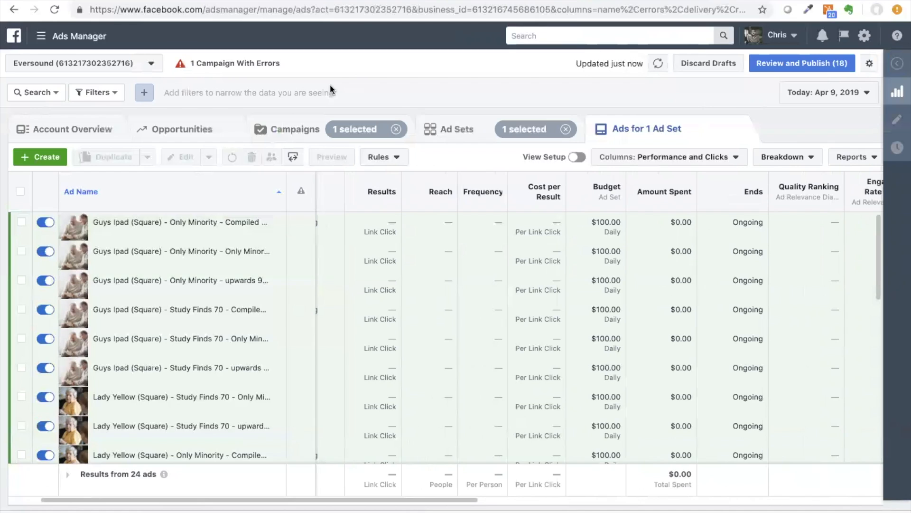
Step: Duplicate the "AC Website Visitors Lookalike" ad set with its ads and return to the ad sets table
{"action": "left_click", "coordinate": [456, 129]}
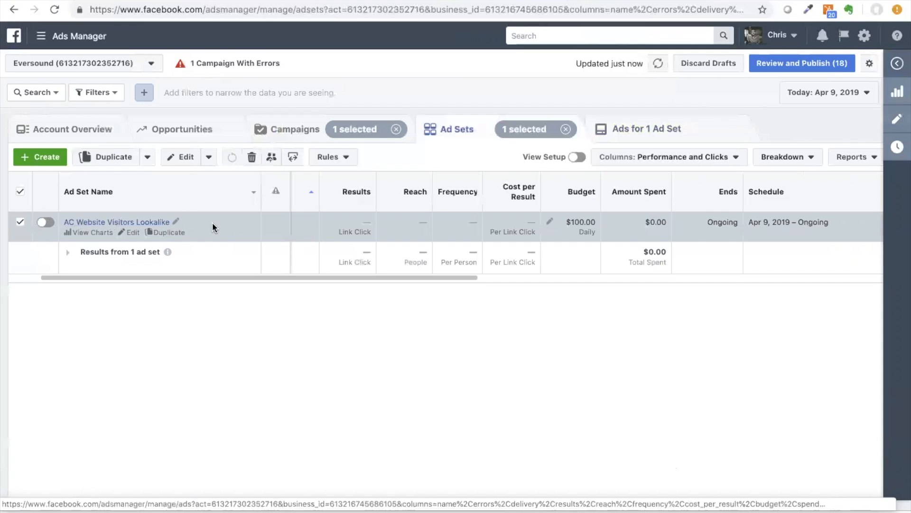
{"action": "left_click", "coordinate": [147, 157]}
{"action": "left_click", "coordinate": [104, 179]}
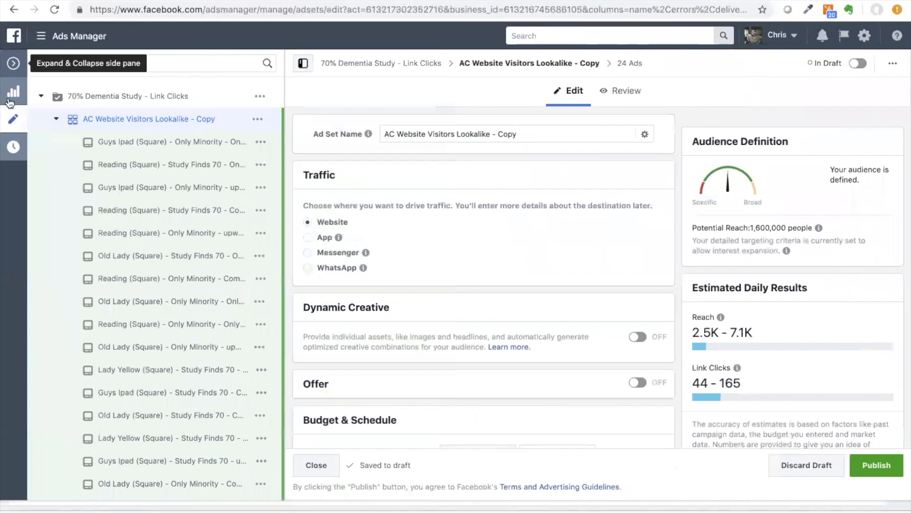
{"action": "left_click", "coordinate": [14, 63]}
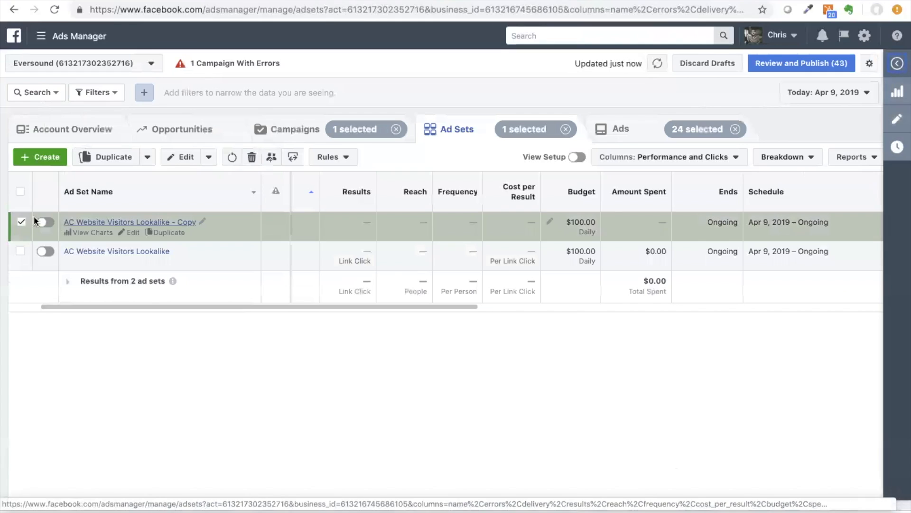
Step: Rename the duplicated "AC Website Visitors Lookalike - Copy" ad set as "Dementia Interest Adults"
{"action": "left_click", "coordinate": [203, 222]}
{"action": "left_click_drag", "start_coordinate": [224, 250], "coordinate": [87, 247]}
{"action": "type", "text": "Dementia Interest Adults"}
{"action": "left_click", "coordinate": [280, 277]}
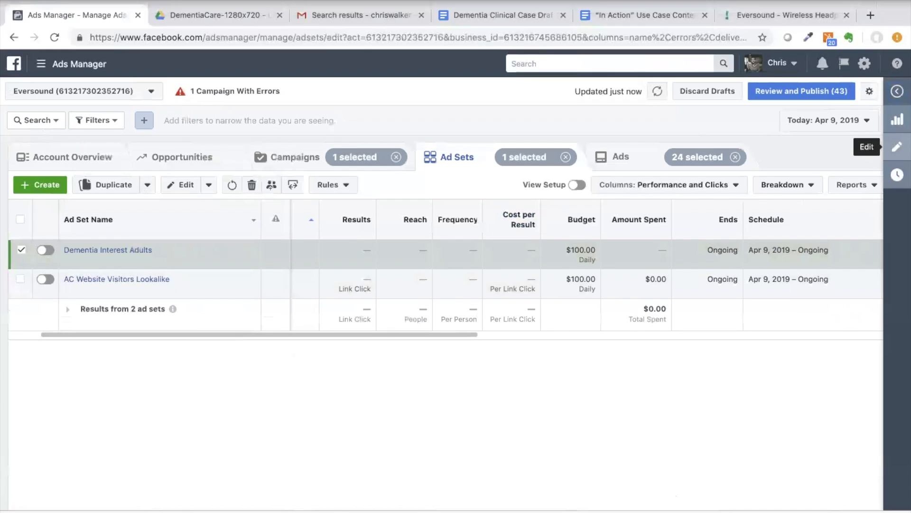
Step: Open the "Dementia Interest Adults" ad set for editing and remove its website-visitors lookalike from the custom audiences
{"action": "left_click", "coordinate": [897, 119]}
{"action": "scroll", "coordinate": [668, 184], "scroll_direction": "down", "scroll_amount": 12}
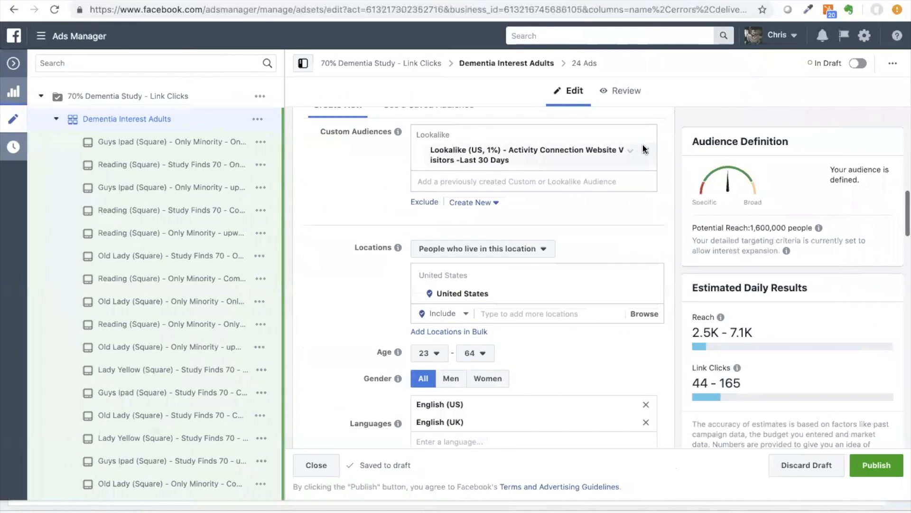
{"action": "left_click", "coordinate": [650, 150]}
Step: Search the detailed targeting for dementia and Alzheimer interests, and include the "Alzheimer's Association" interest
{"action": "scroll", "coordinate": [657, 150], "scroll_direction": "down", "scroll_amount": 3}
{"action": "scroll", "coordinate": [658, 151], "scroll_direction": "down", "scroll_amount": 3}
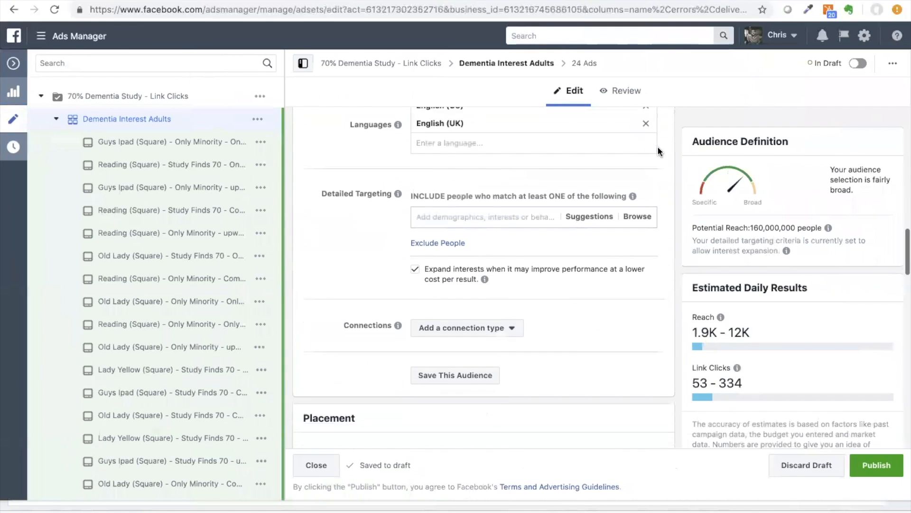
{"action": "left_click", "coordinate": [505, 209]}
{"action": "type", "text": "dementia"}
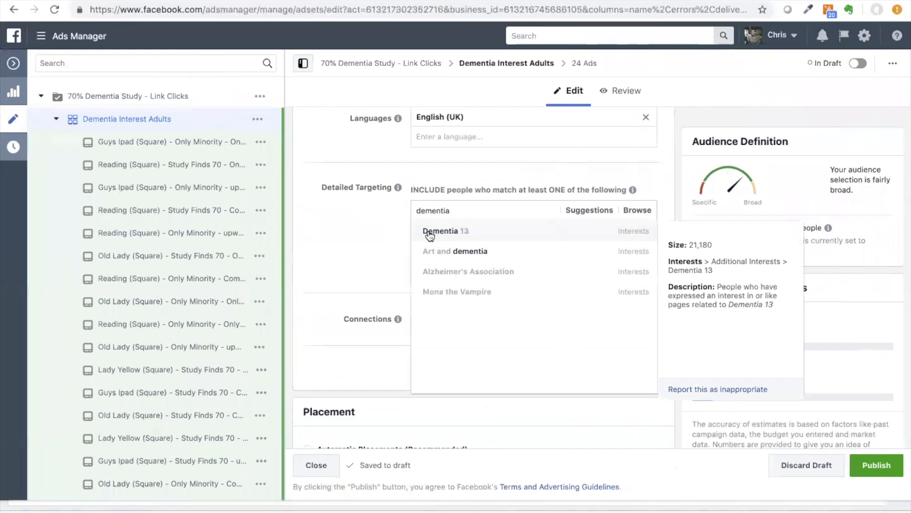
{"action": "double_click", "coordinate": [457, 210]}
{"action": "type", "text": "alzh"}
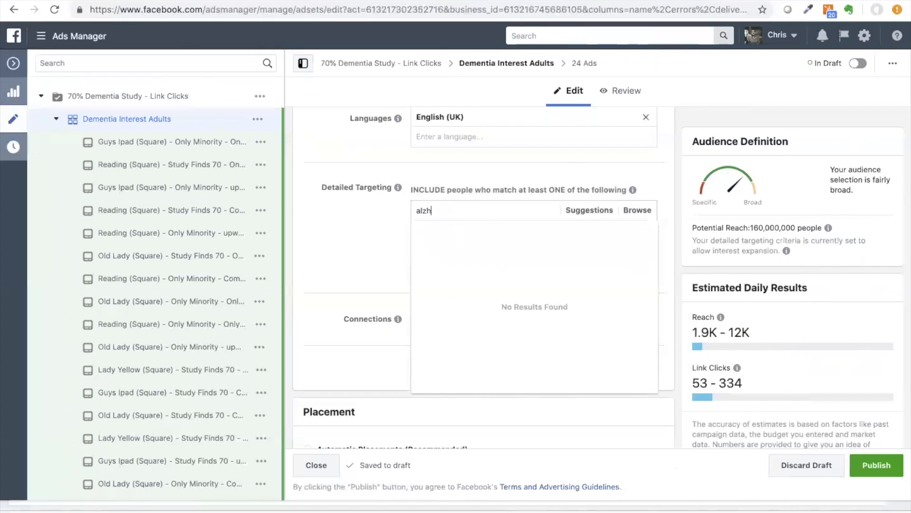
{"action": "type", "text": "eimer"}
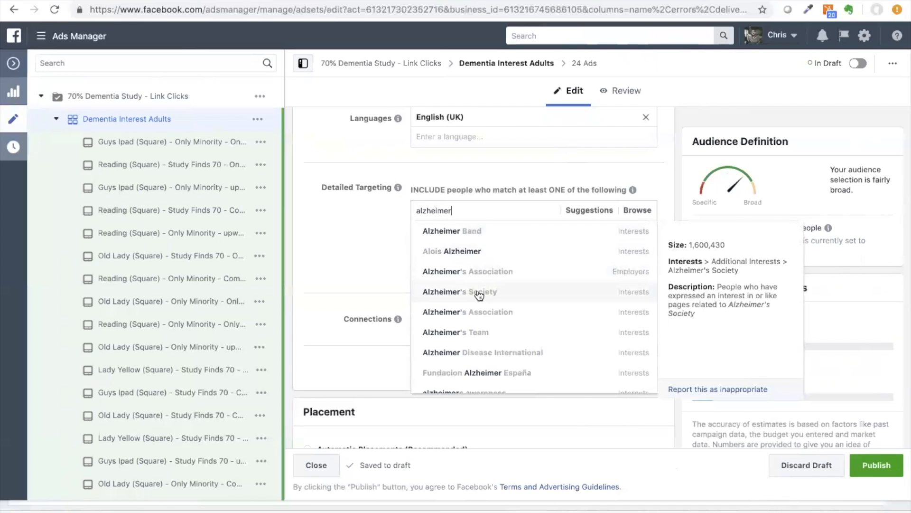
{"action": "left_click", "coordinate": [497, 314]}
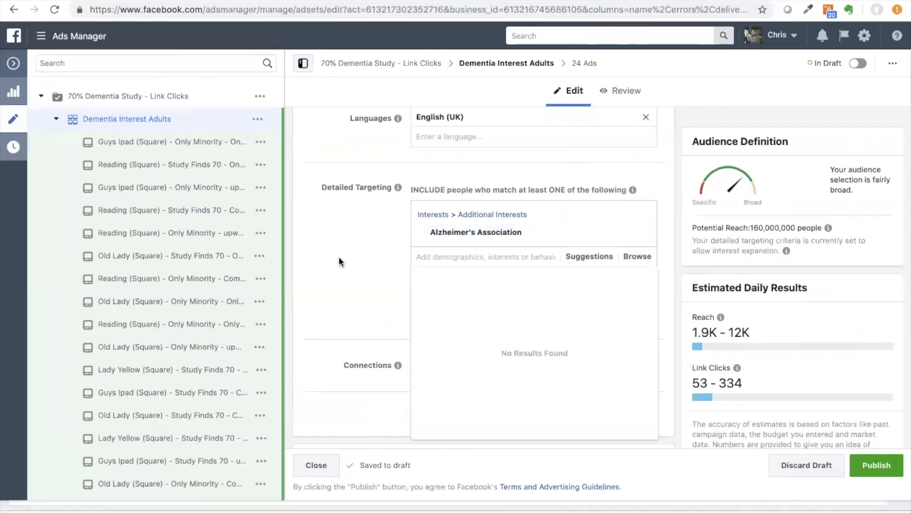
Step: Search the detailed targeting again for an additional "dementia" interest and clear the search text
{"action": "left_click", "coordinate": [491, 261]}
{"action": "type", "text": "dementia"}
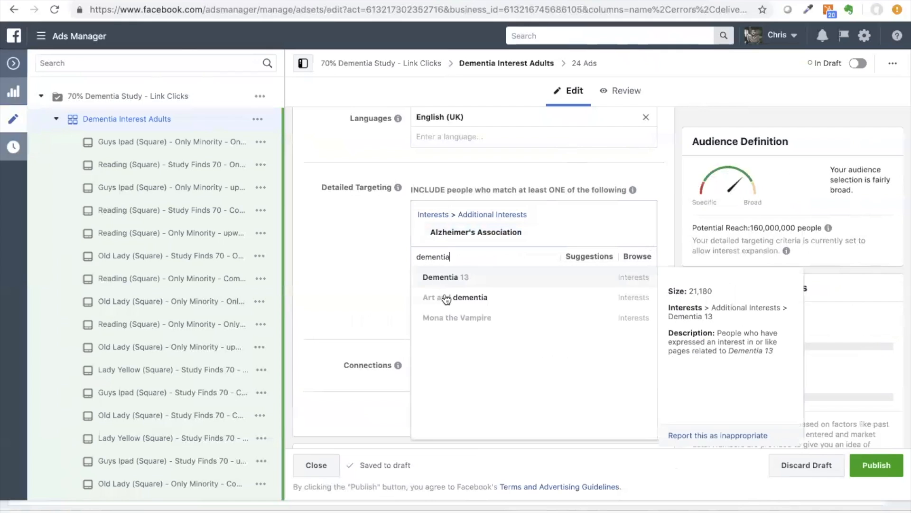
{"action": "left_click_drag", "start_coordinate": [472, 255], "coordinate": [395, 253]}
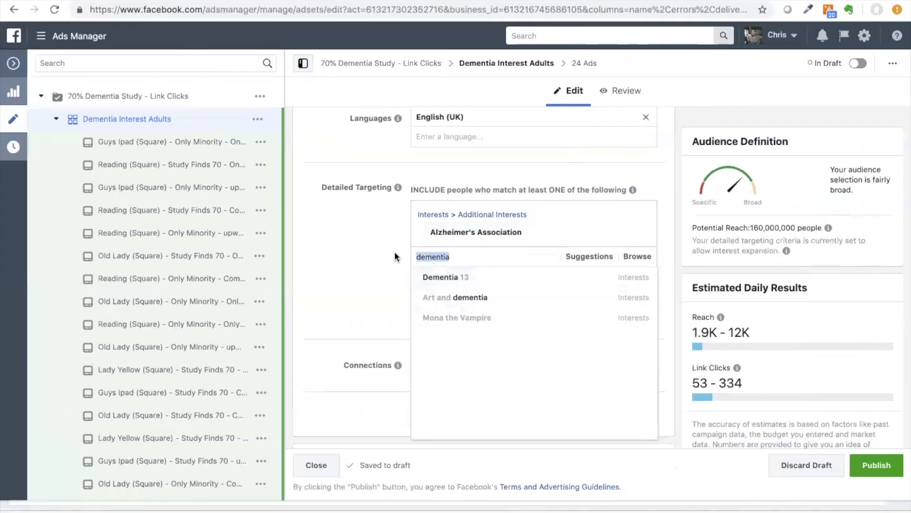
{"action": "key", "text": "BackSpace"}
Step: Set the maximum age of the "Dementia Interest Adults" audience to 60
{"action": "scroll", "coordinate": [325, 241], "scroll_direction": "up", "scroll_amount": 2}
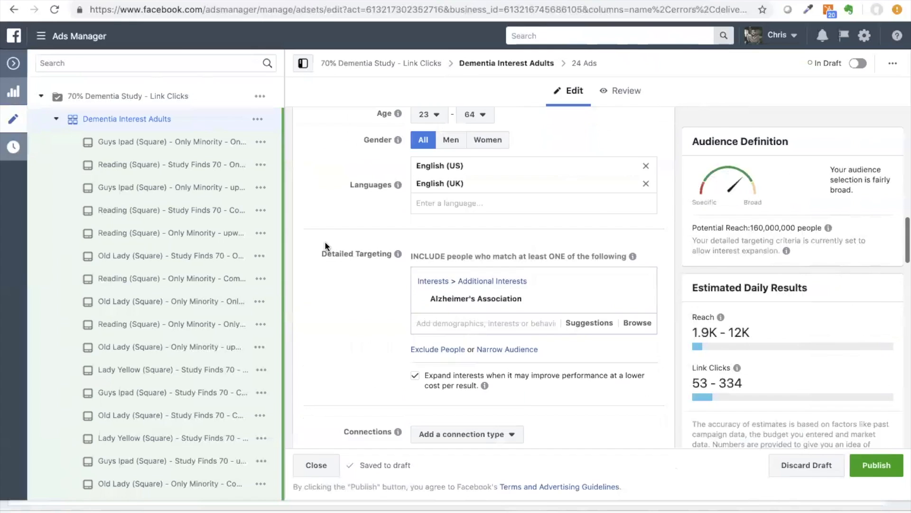
{"action": "scroll", "coordinate": [389, 332], "scroll_direction": "up", "scroll_amount": 2}
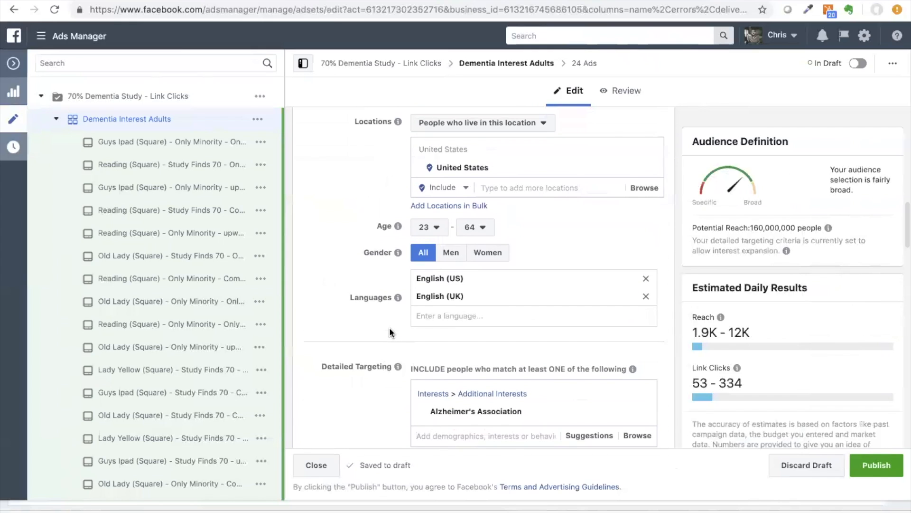
{"action": "scroll", "coordinate": [389, 333], "scroll_direction": "down", "scroll_amount": 1}
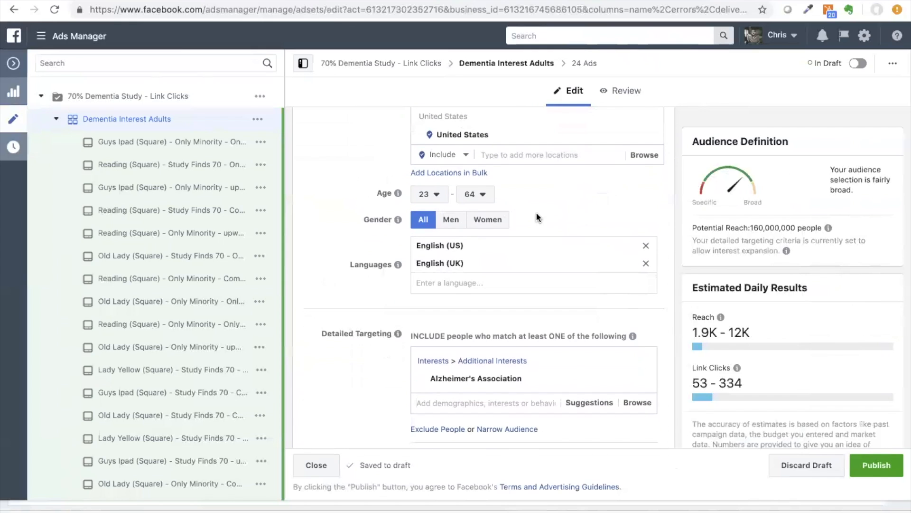
{"action": "scroll", "coordinate": [668, 218], "scroll_direction": "up", "scroll_amount": 1}
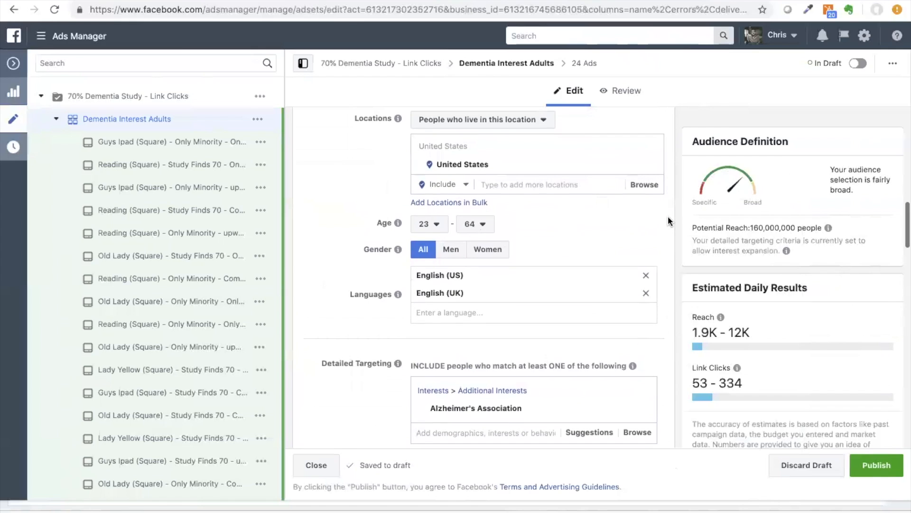
{"action": "left_click", "coordinate": [484, 224]}
{"action": "left_click", "coordinate": [487, 329]}
Step: Review the audience and detailed targeting settings, and publish the "Dementia Interest Adults" ad set with its ads
{"action": "scroll", "coordinate": [668, 235], "scroll_direction": "up", "scroll_amount": 3}
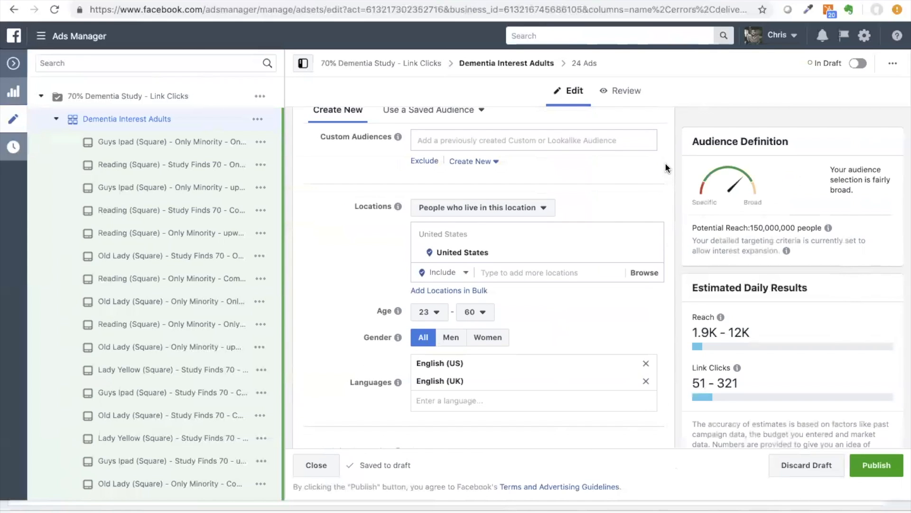
{"action": "scroll", "coordinate": [666, 167], "scroll_direction": "down", "scroll_amount": 2}
{"action": "scroll", "coordinate": [665, 164], "scroll_direction": "down", "scroll_amount": 6}
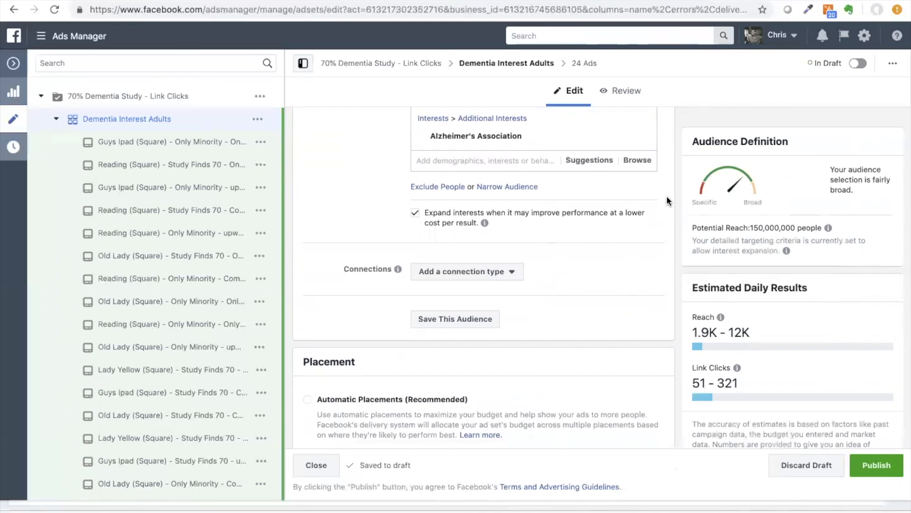
{"action": "scroll", "coordinate": [664, 185], "scroll_direction": "down", "scroll_amount": 1}
{"action": "scroll", "coordinate": [664, 185], "scroll_direction": "up", "scroll_amount": 3}
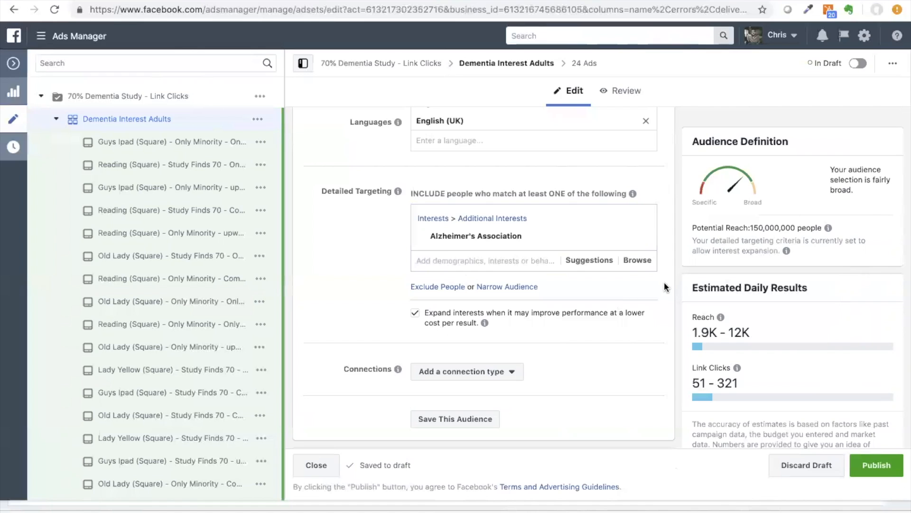
{"action": "scroll", "coordinate": [665, 281], "scroll_direction": "down", "scroll_amount": 1}
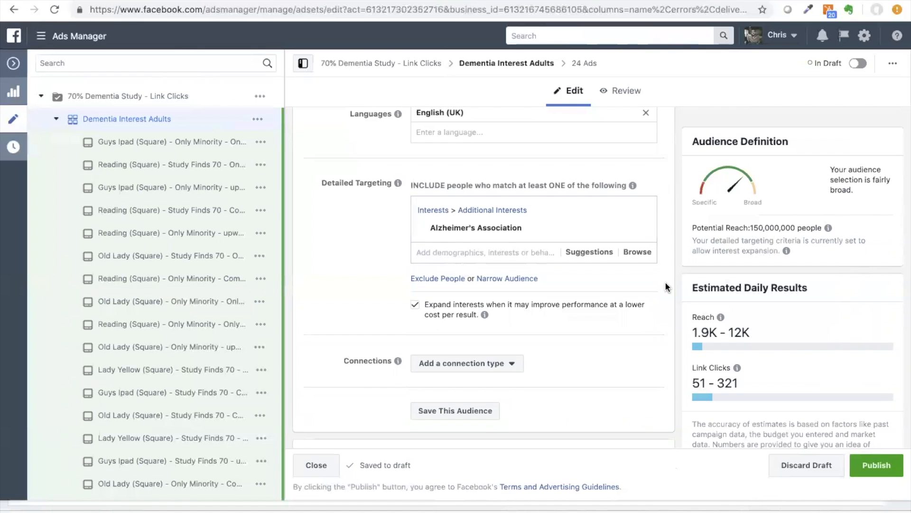
{"action": "left_click", "coordinate": [875, 468]}
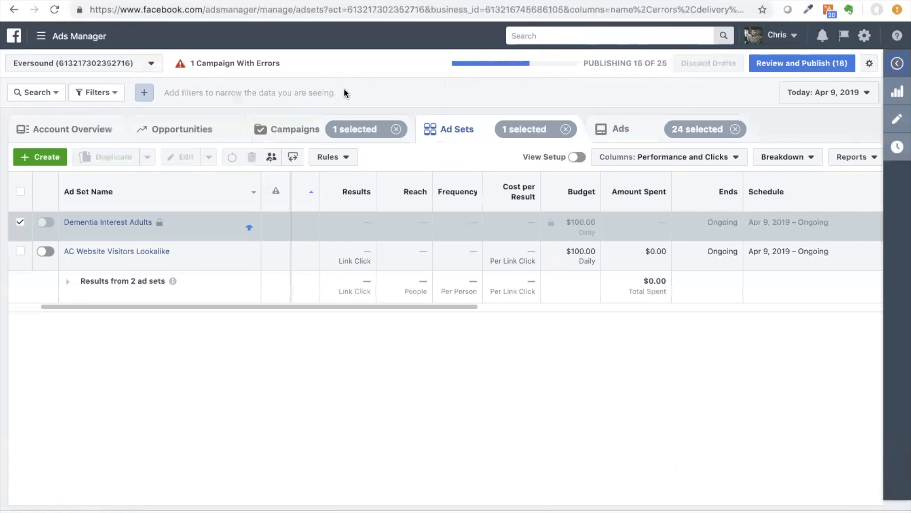
Step: Show the ads of the "AC Website Visitors Lookalike" ad set, deselect them all and dismiss the publishing notification
{"action": "left_click", "coordinate": [121, 251]}
{"action": "left_click", "coordinate": [20, 191]}
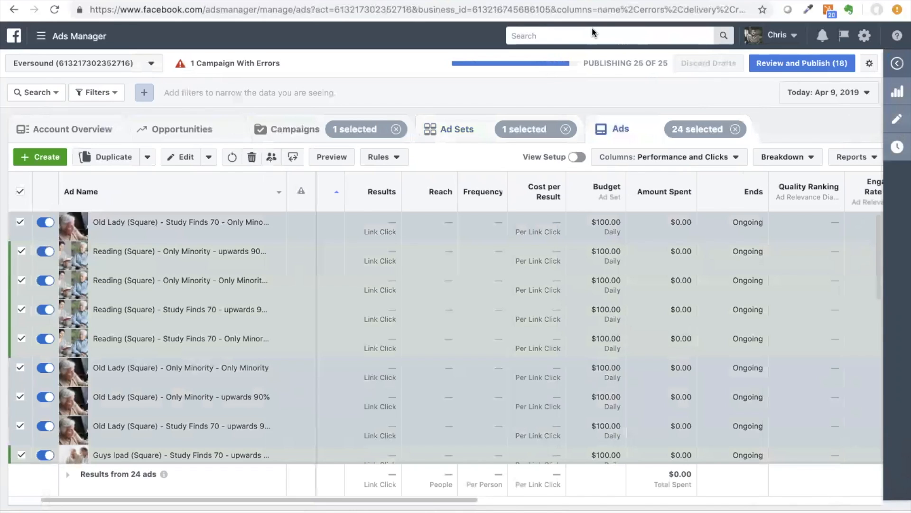
{"action": "left_click", "coordinate": [20, 192]}
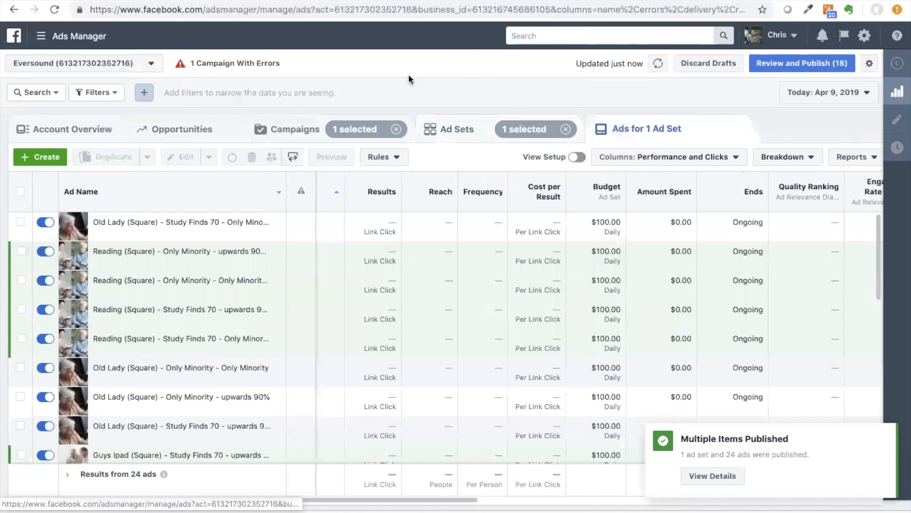
{"action": "left_click", "coordinate": [885, 435]}
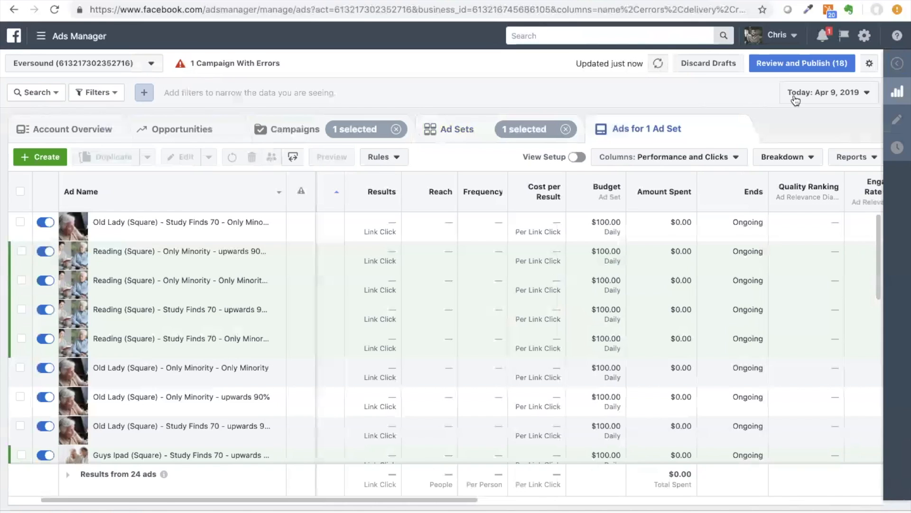
Step: Open the "Old Lady (Square) - Study Finds 70 - Only Minority" ad and check its text, website URL and headline
{"action": "left_click", "coordinate": [20, 222]}
{"action": "left_click", "coordinate": [897, 119]}
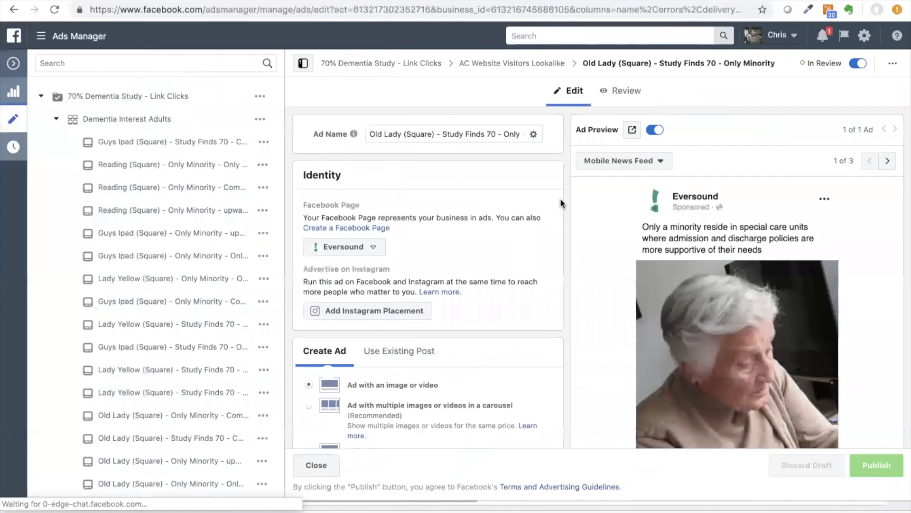
{"action": "scroll", "coordinate": [560, 198], "scroll_direction": "down", "scroll_amount": 15}
{"action": "scroll", "coordinate": [560, 198], "scroll_direction": "down", "scroll_amount": 2}
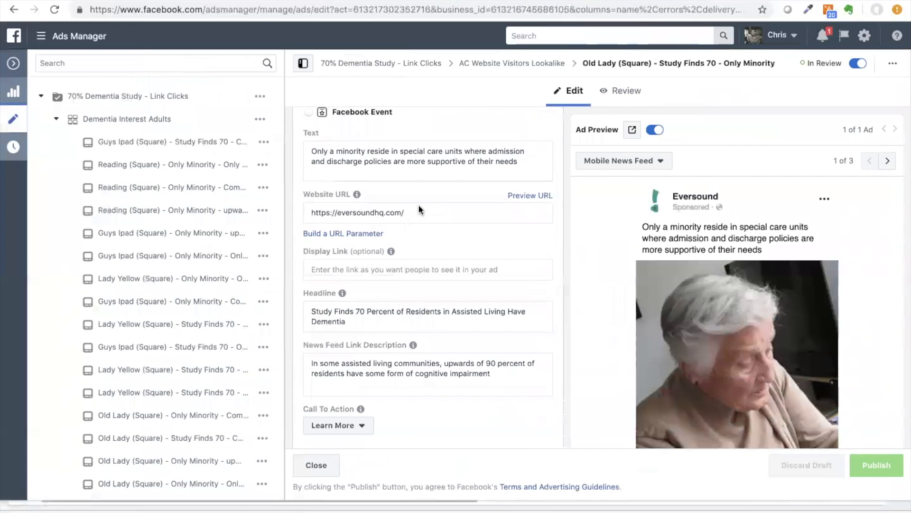
Step: Close the ad editor, deselect the ad and return to the ad sets table
{"action": "left_click", "coordinate": [14, 63]}
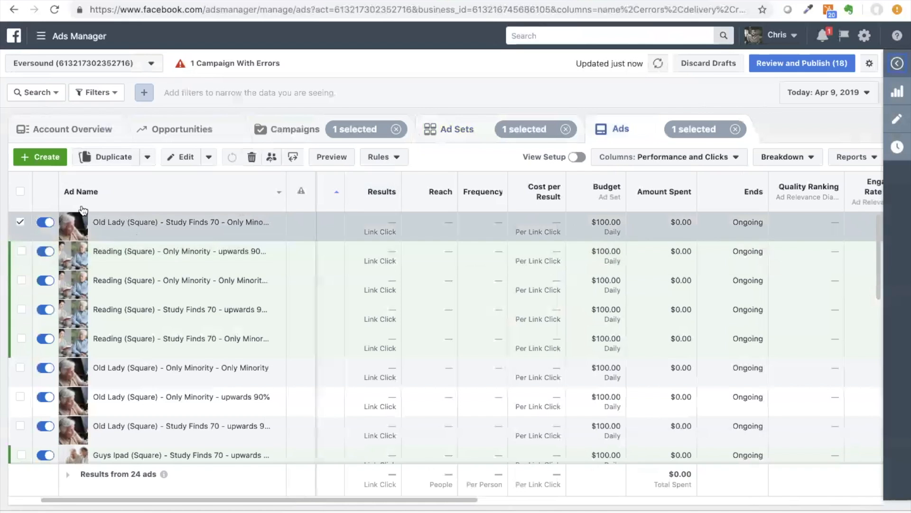
{"action": "left_click", "coordinate": [20, 221]}
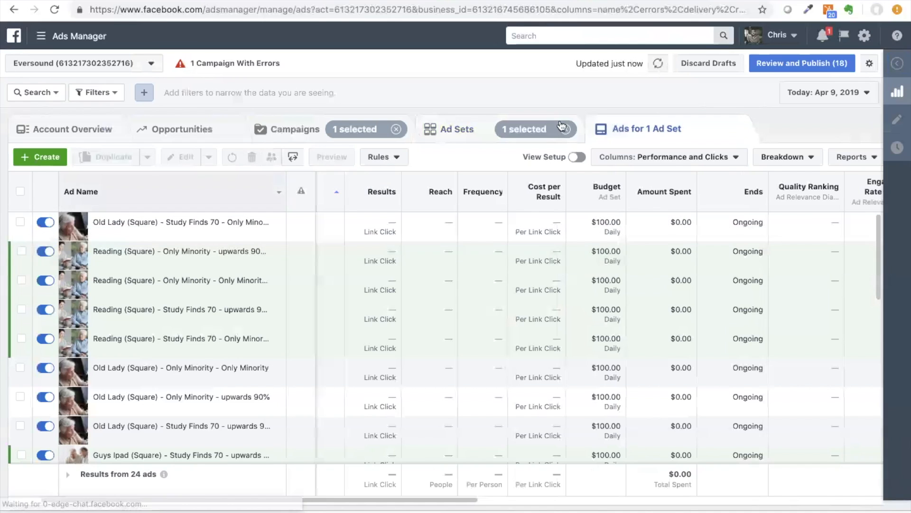
{"action": "left_click", "coordinate": [463, 129]}
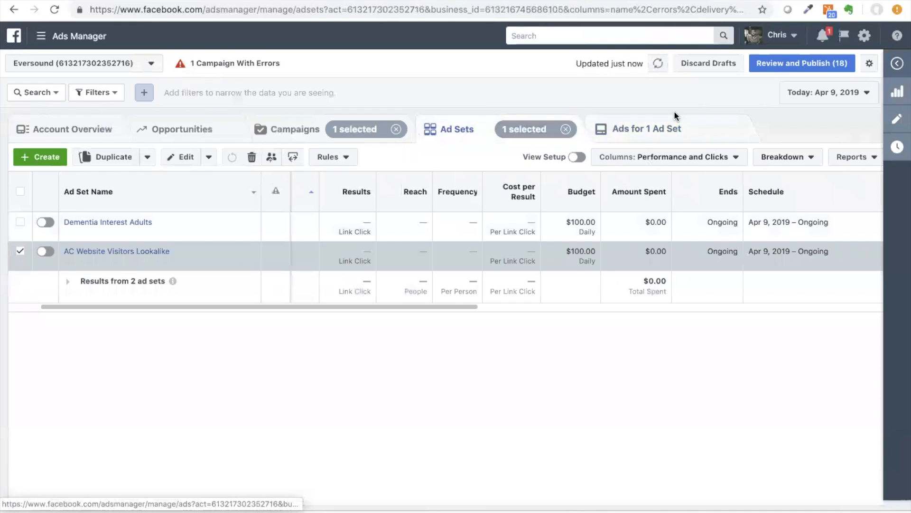